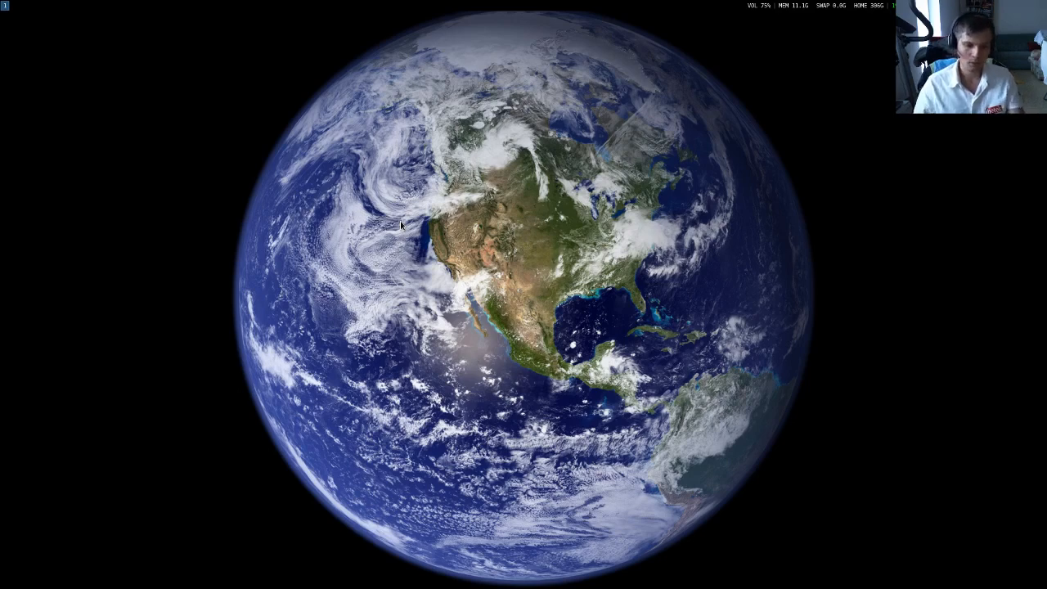
Open five terminal windows tiled side by side on the first workspace
key("super+Return")
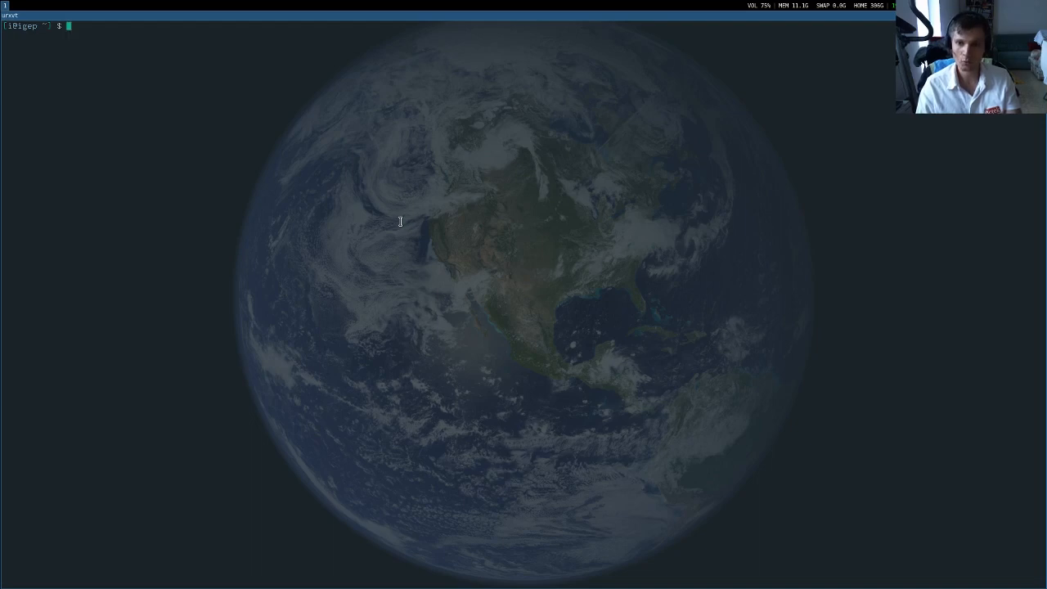
key("super+Return")
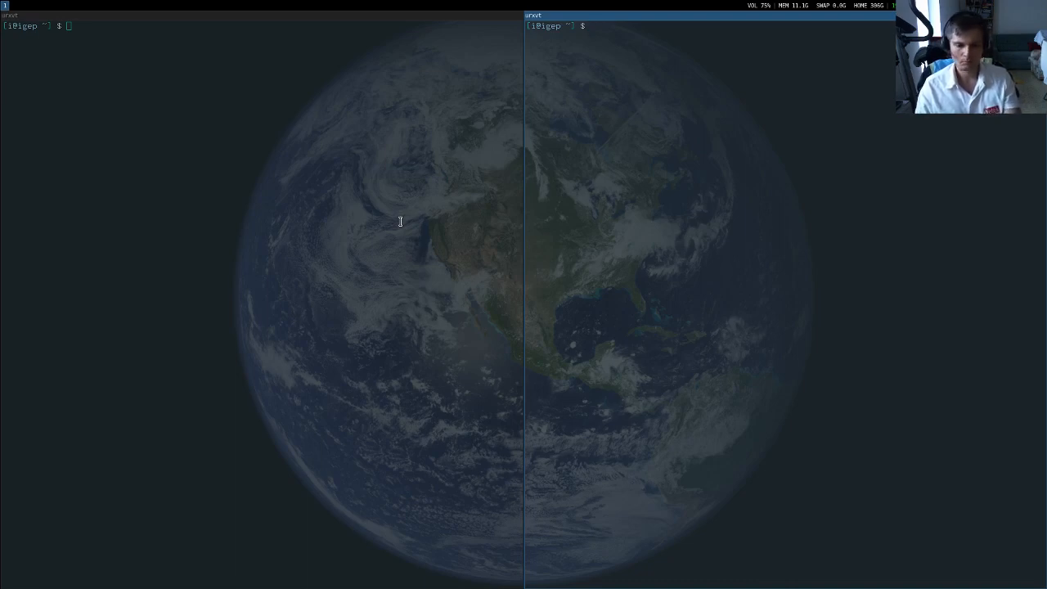
key("super+Return")
key("super+Return")
key("super+Return")
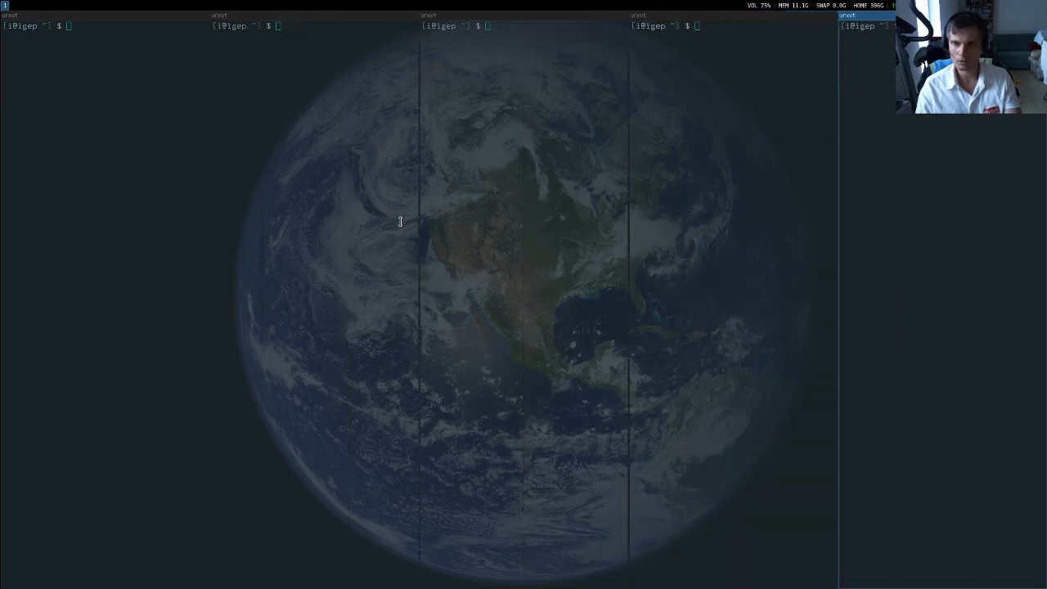
Close three of the five terminal windows, keeping two side by side
key("super+shift+q")
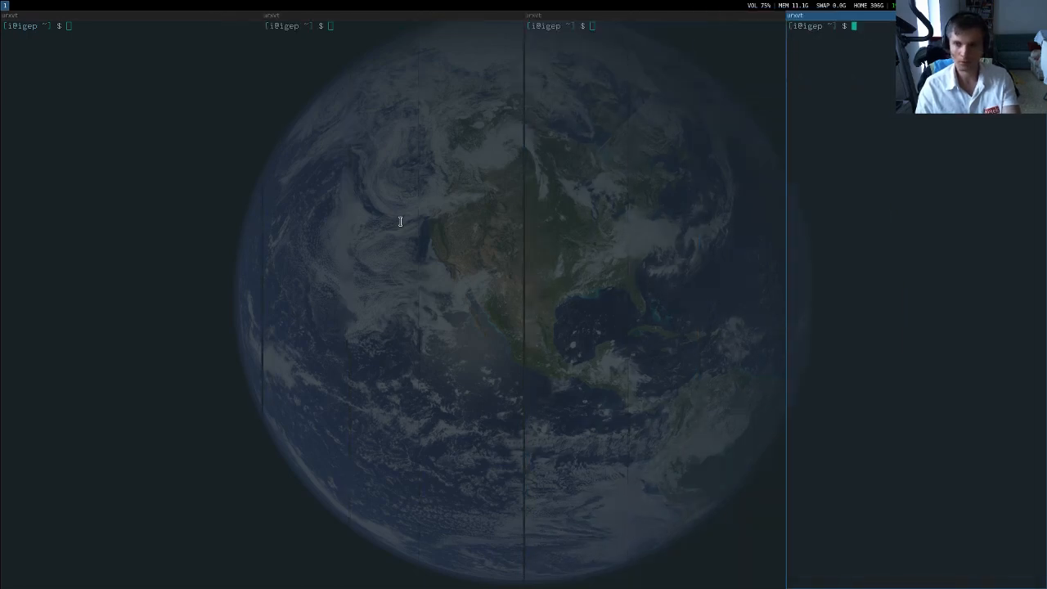
key("super+shift+q")
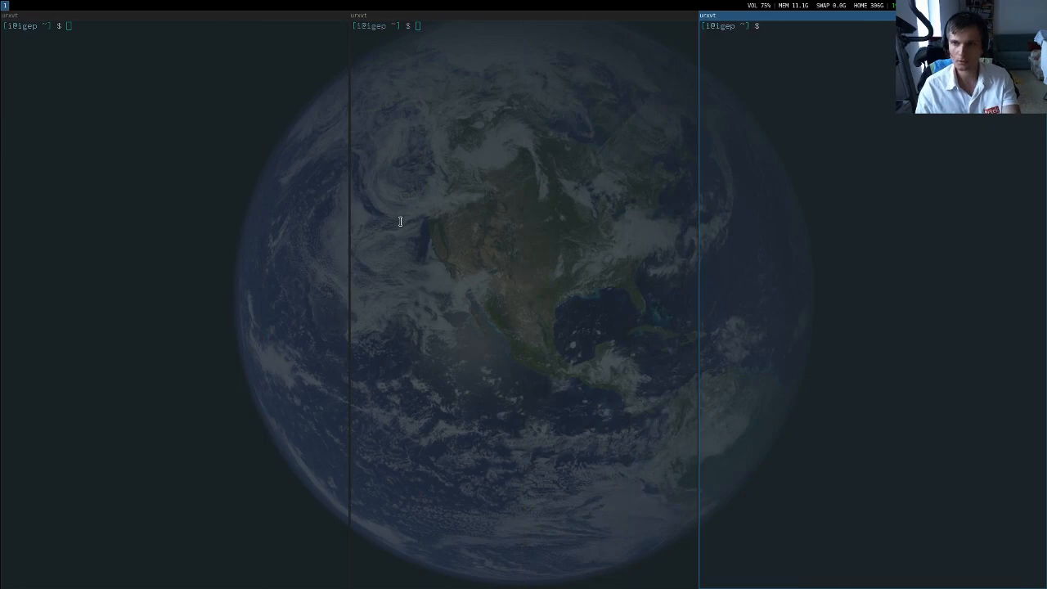
key("super+shift+q")
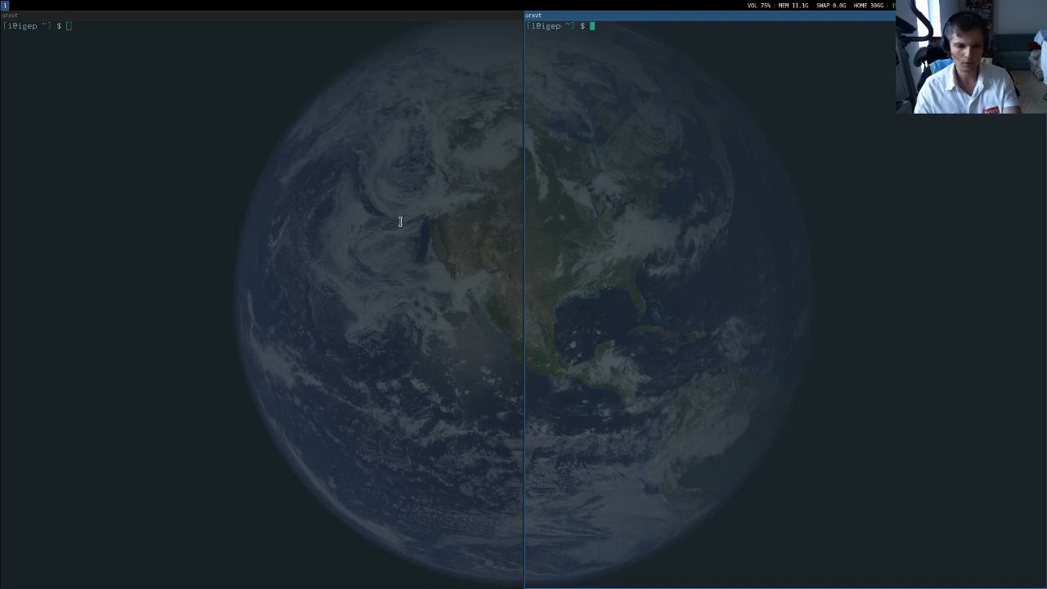
Open a third terminal tiled below the second one, and close both so only the first terminal remains
key("super+Return")
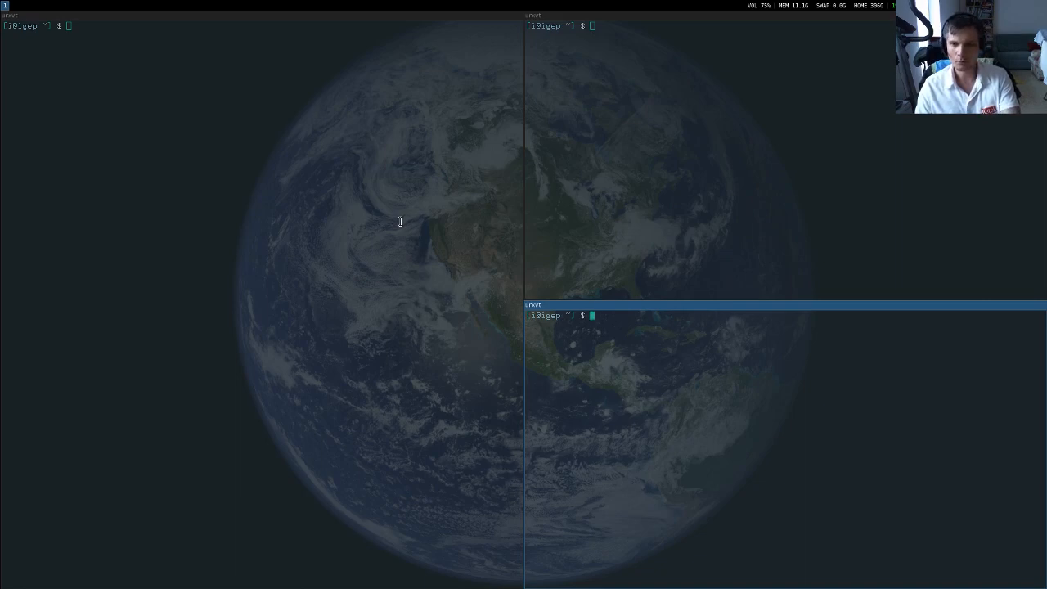
key("super+shift+q")
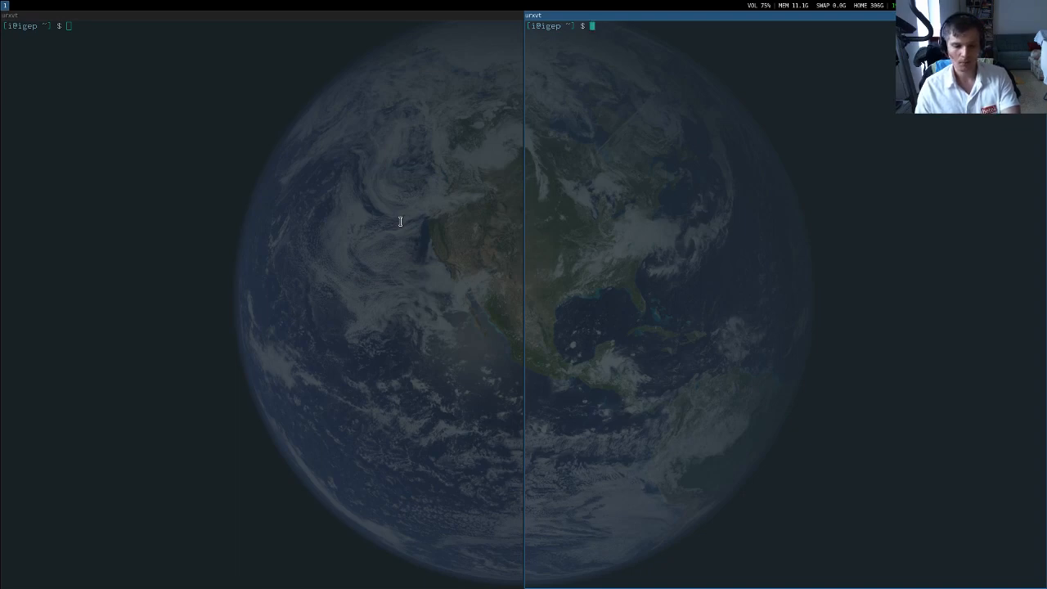
key("ctrl+d")
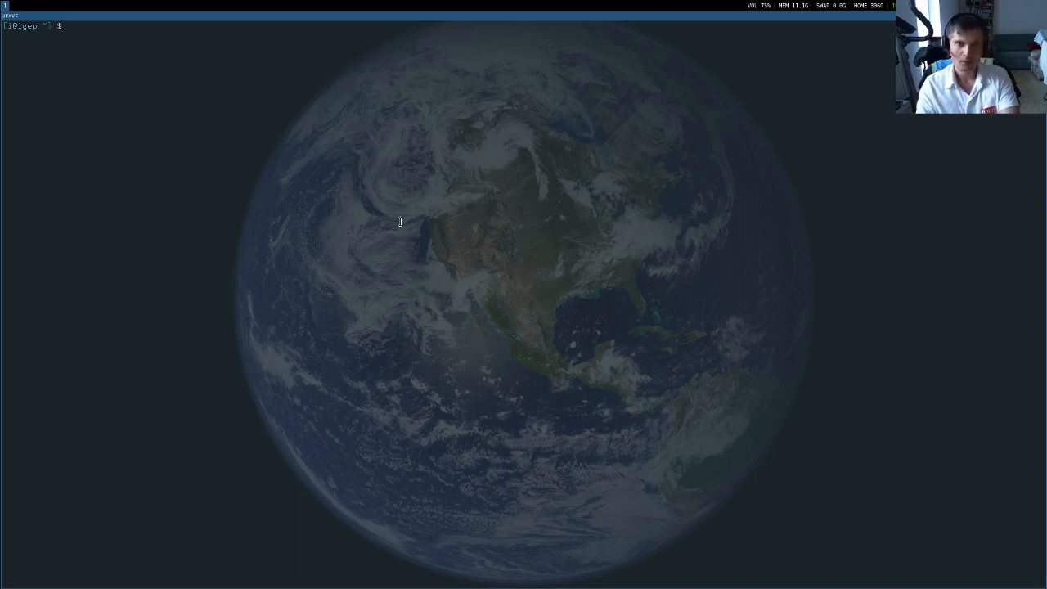
Open the i3 configuration file .config/i3/config in vi
type("vi")
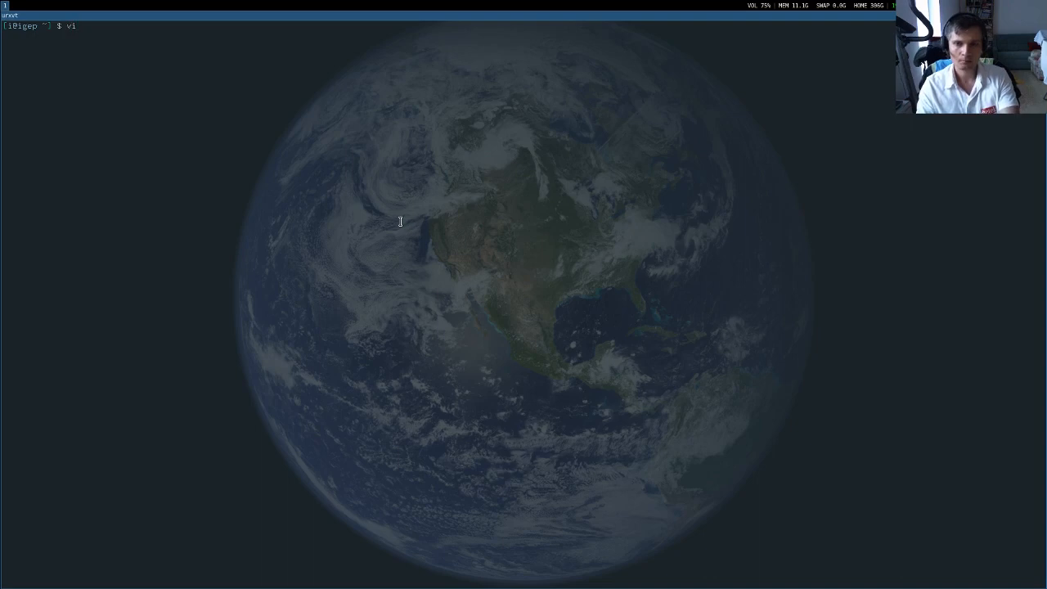
type(" /")
key("BackSpace")
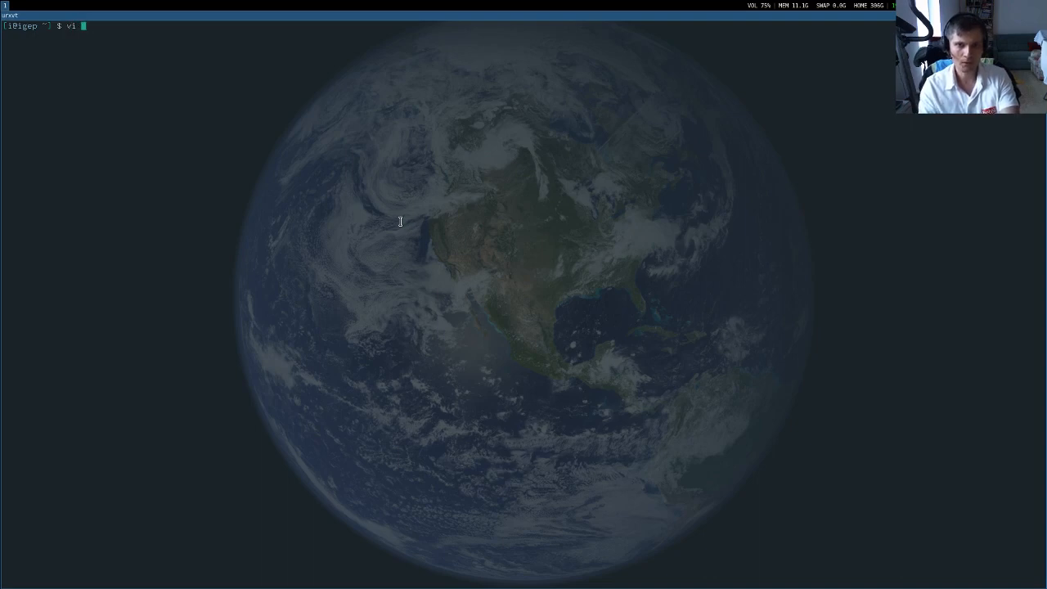
type(".oc")
key("BackSpace")
key("BackSpace")
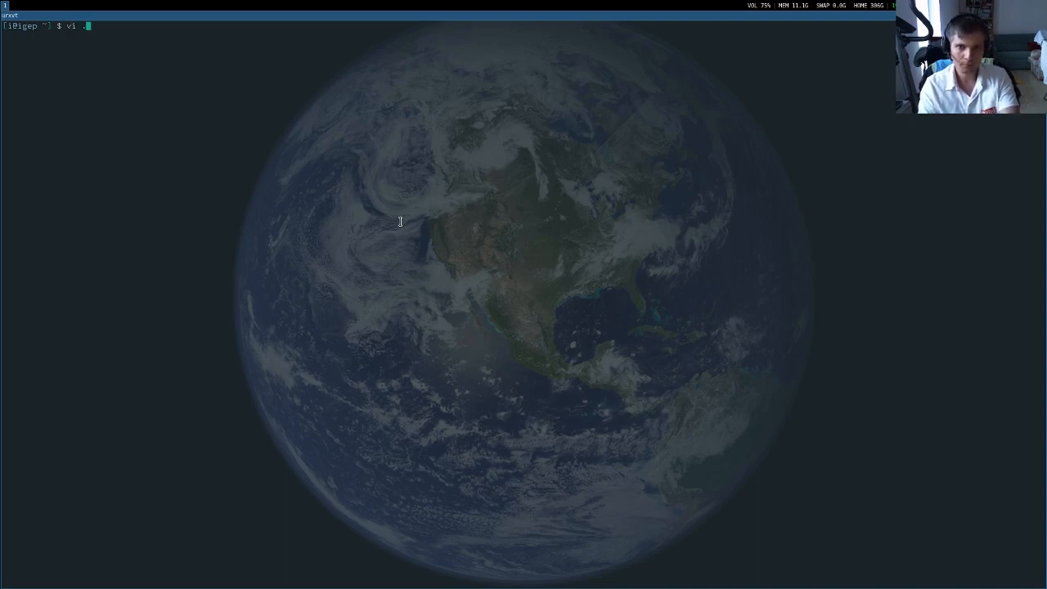
type("config/")
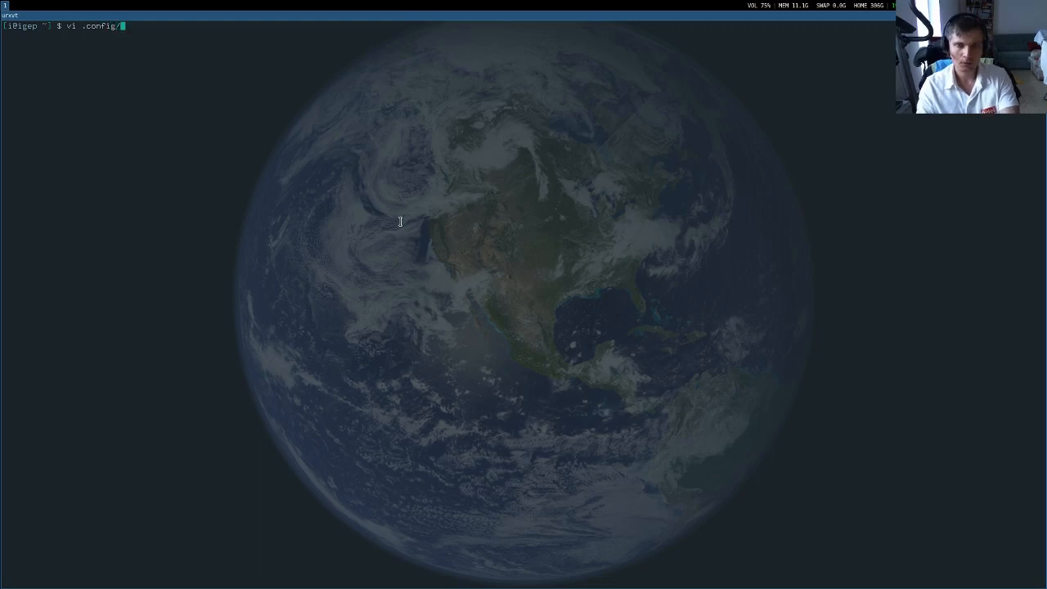
type("i3/")
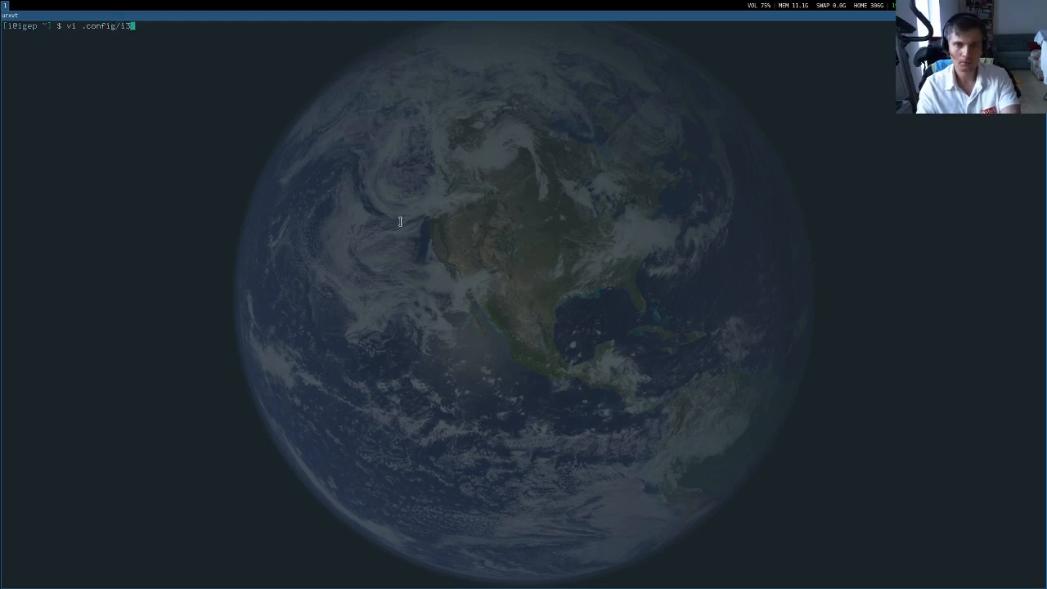
type("confi")
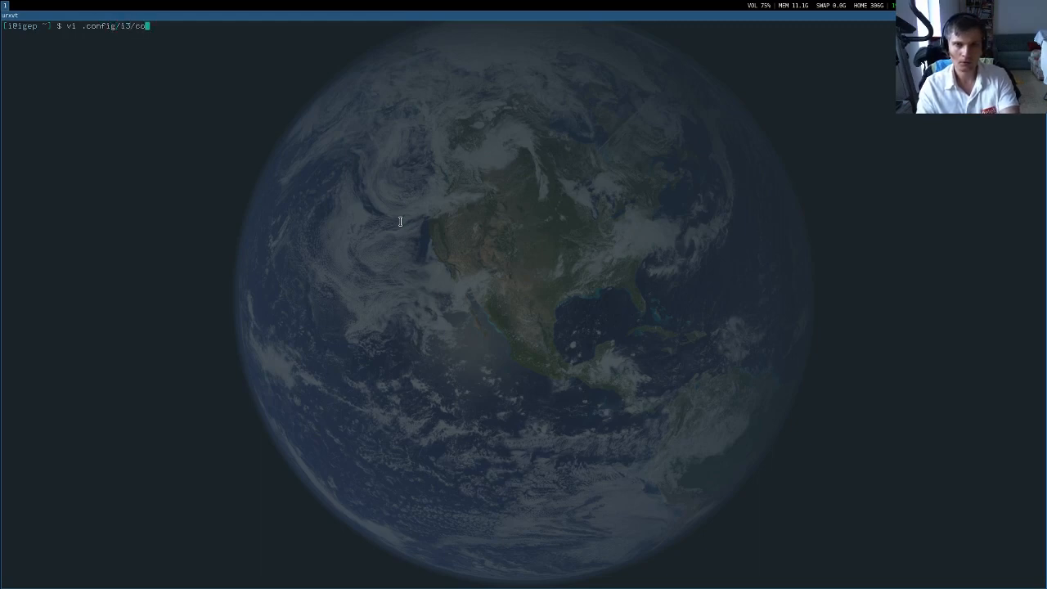
type("g")
key("Return")
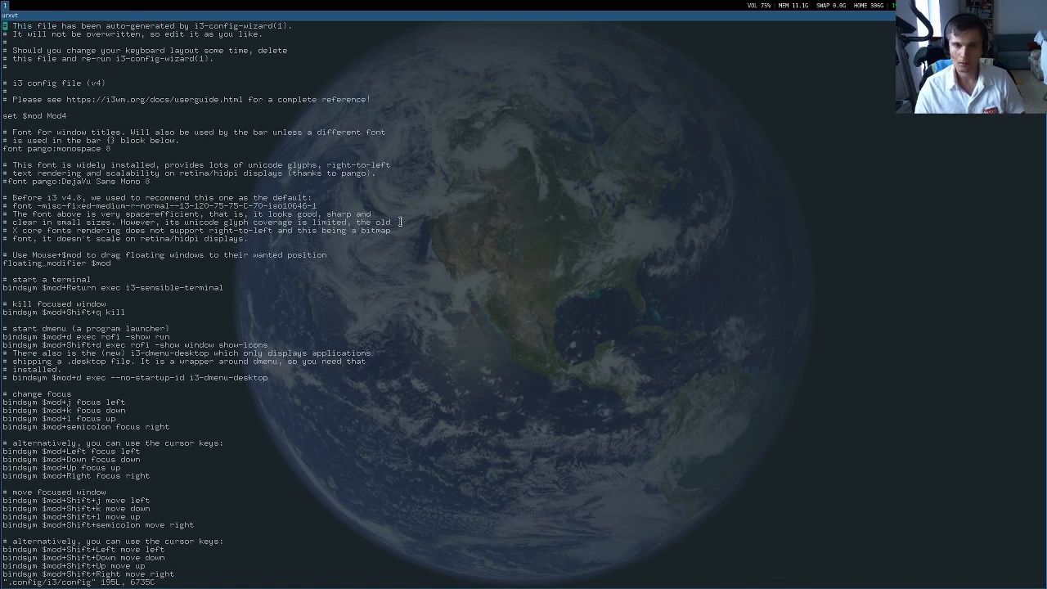
Read the config file from its header through the modifier and font settings to the terminal launch section
key("j")
key("j")
key("j")
key("j")
key("j")
key("j")
key("j")
key("j")
key("j")
key("j")
key("j")
key("j")
key("j")
key("j")
key("j")
key("j")
key("j")
key("j")
key("j")
key("j")
key("j")
key("j")
key("j")
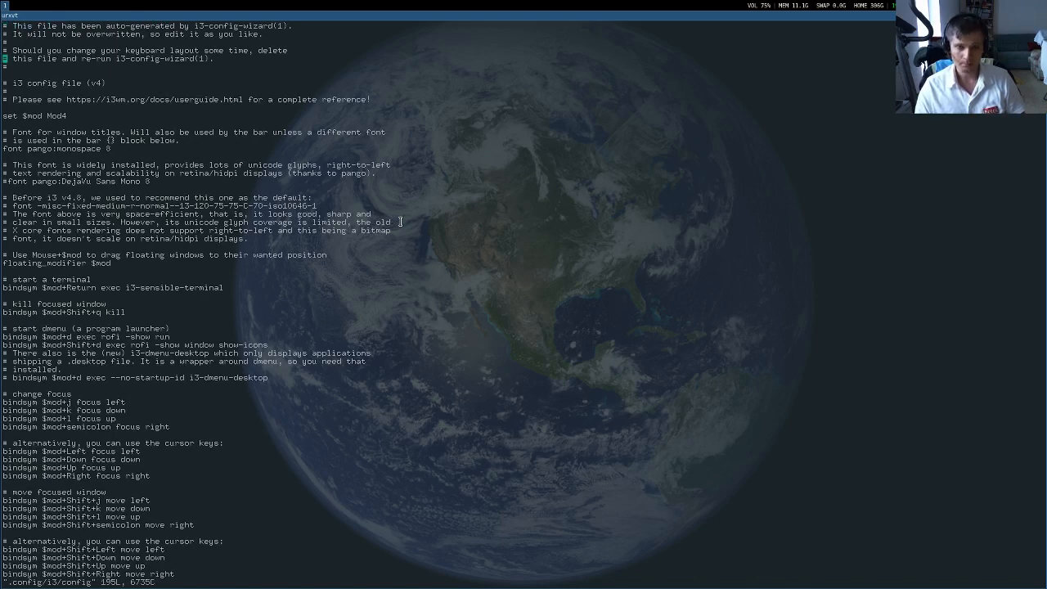
key("j")
key("j")
key("j")
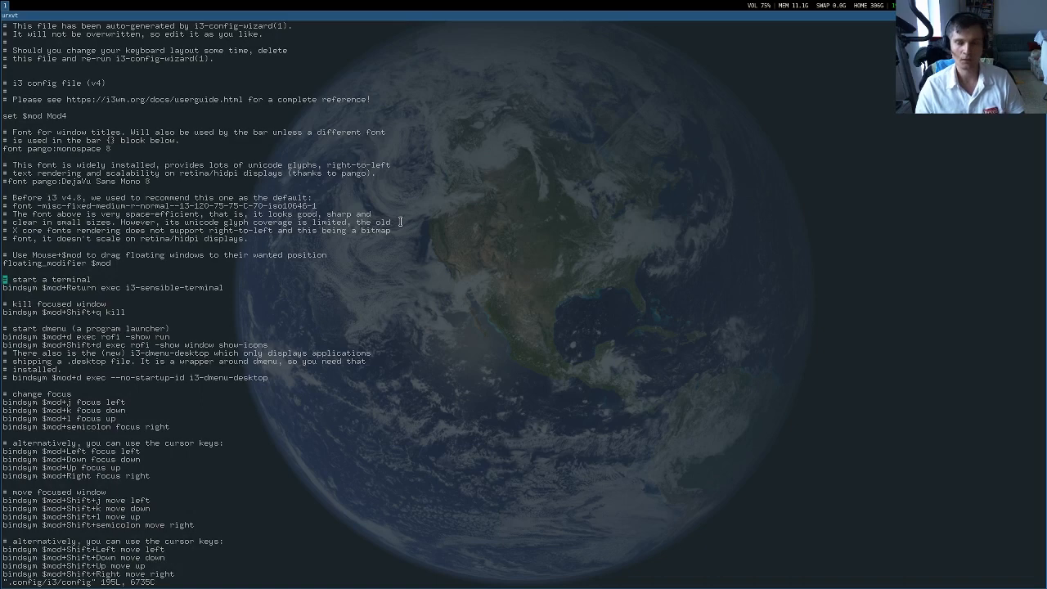
key("l")
key("l")
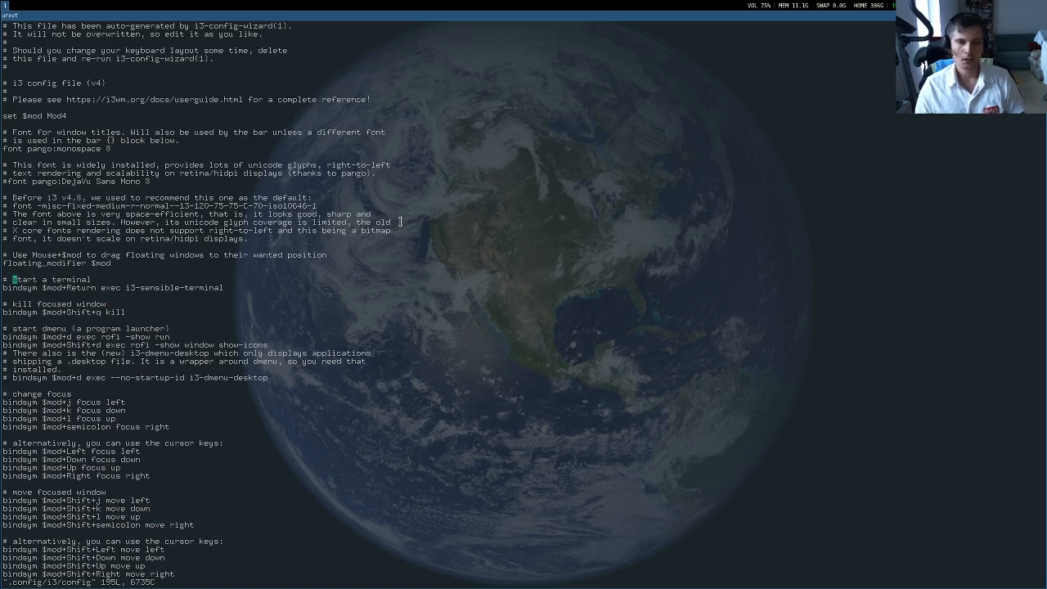
Go back up through the font and modifier settings to the header of the config file
key("k")
key("k")
key("k")
key("k")
key("k")
key("k")
key("k")
key("k")
key("k")
key("k")
key("k")
key("k")
key("k")
key("k")
key("k")
key("k")
key("k")
key("k")
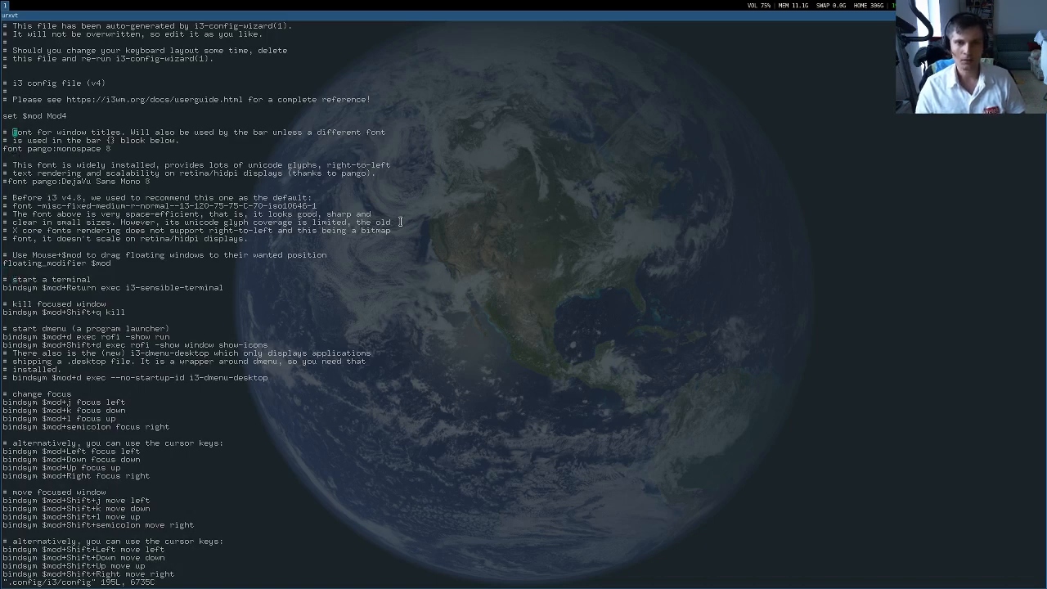
key("k")
key("k")
key("k")
key("k")
key("k")
key("k")
key("k")
key("k")
key("k")
key("k")
key("k")
key("k")
key("k")
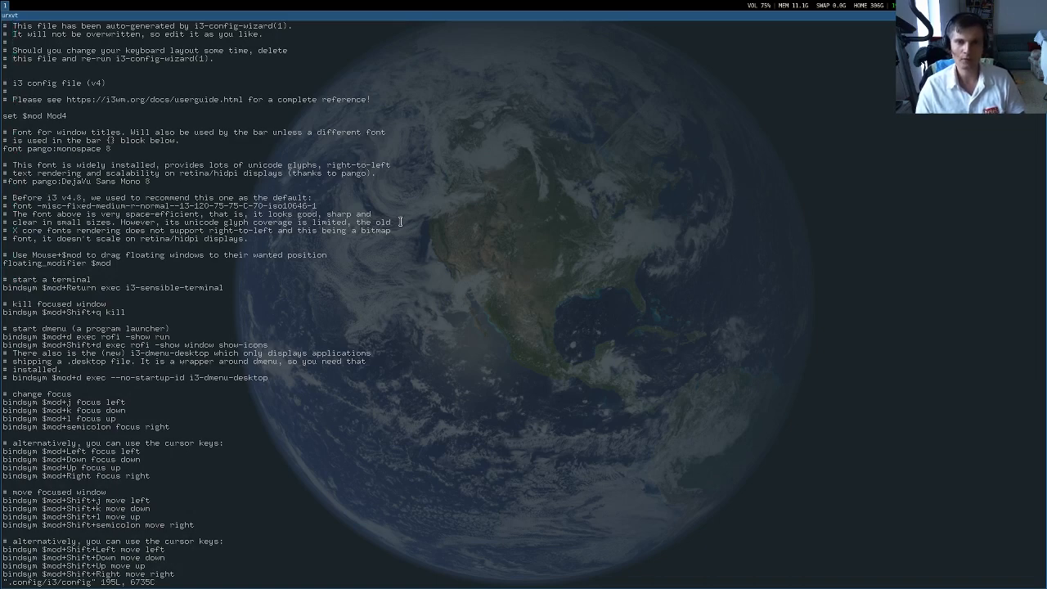
Examine the floating modifier setting and the key binding that starts a terminal
key("j")
key("j")
key("j")
key("j")
key("j")
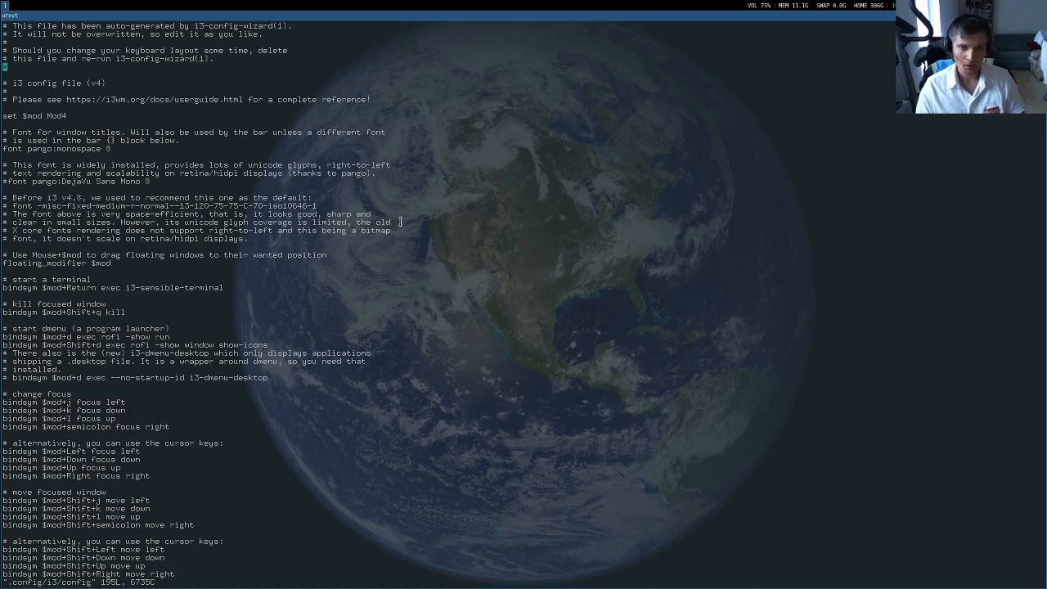
key("j")
key("j")
key("j")
key("j")
key("j")
key("j")
key("j")
key("j")
key("j")
key("j")
key("j")
key("j")
key("j")
key("j")
key("j")
key("j")
key("j")
key("j")
key("j")
key("j")
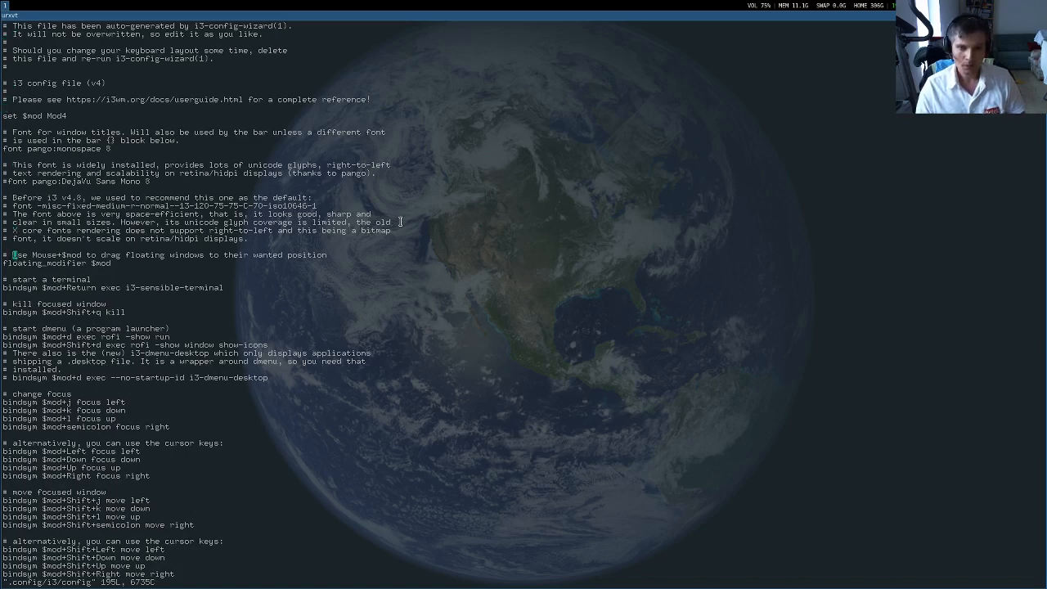
key("j")
key("j")
key("j")
key("j")
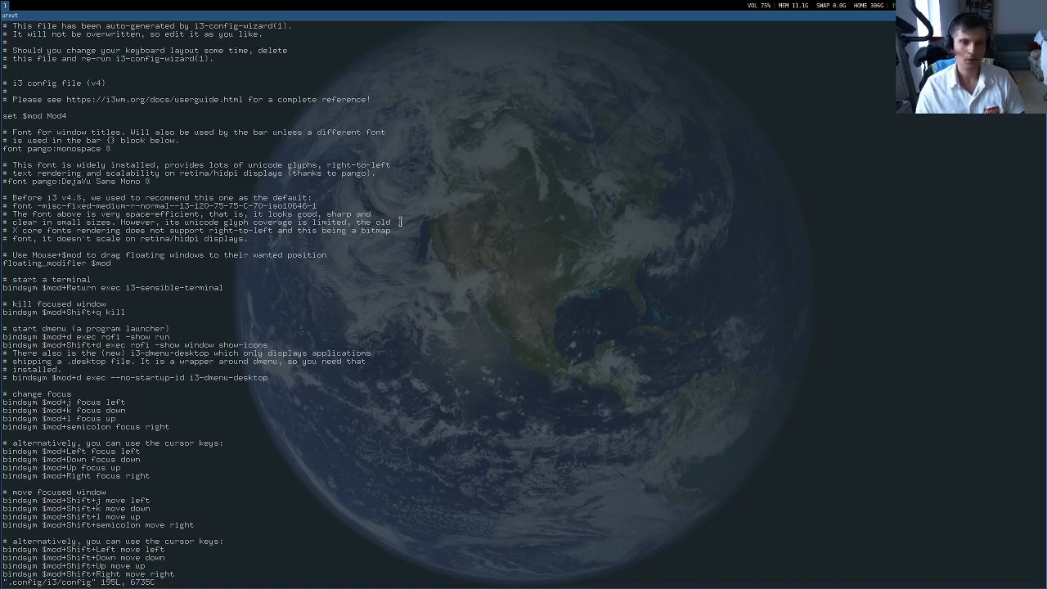
key("j")
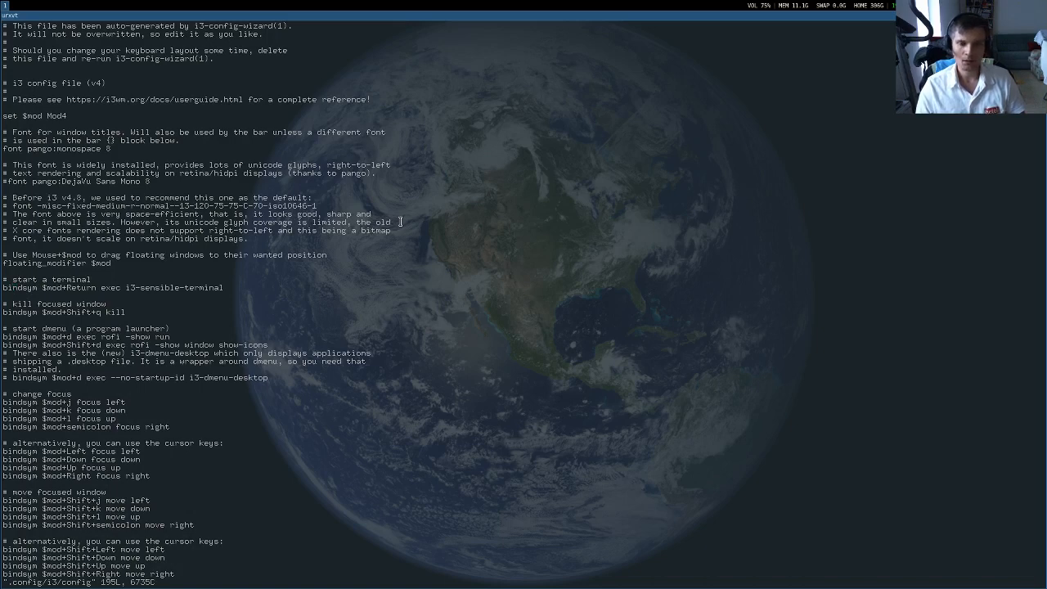
key("j")
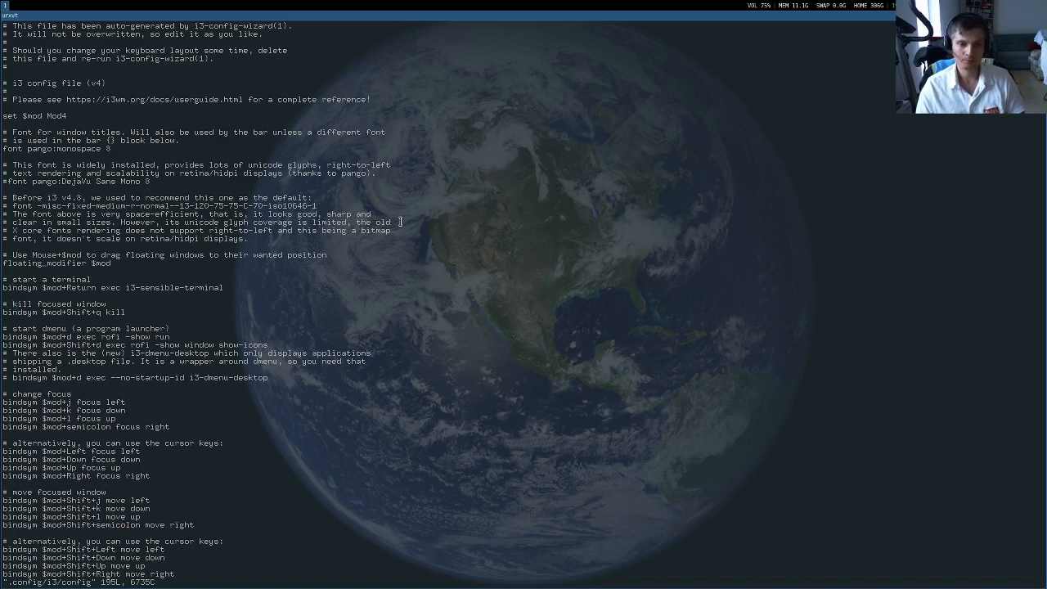
key("j")
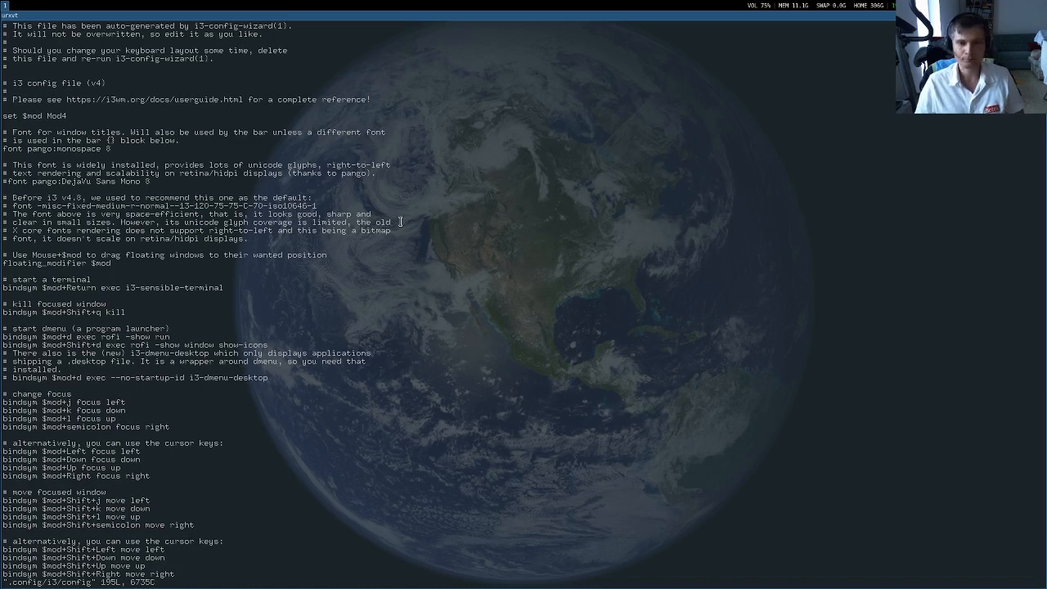
Read down the config file past the kill focused window binding to the dmenu program launcher section
key("j")
key("j")
key("j")
key("j")
key("j")
key("j")
key("j")
key("j")
key("j")
key("j")
key("j")
key("j")
key("j")
key("j")
key("j")
key("j")
key("j")
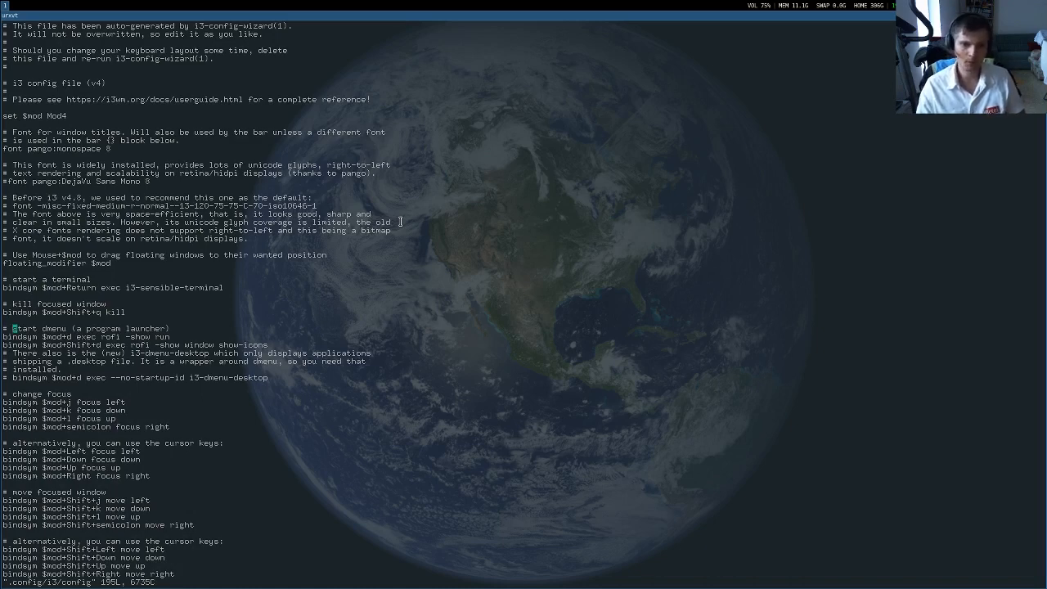
Review the bindings for changing focus, moving windows, splitting horizontally or vertically, and toggling fullscreen
key("j")
key("j")
key("j")
key("j")
key("j")
key("j")
key("j")
key("j")
key("j")
key("j")
key("j")
key("j")
key("j")
key("j")
key("j")
key("j")
key("j")
key("j")
key("j")
key("j")
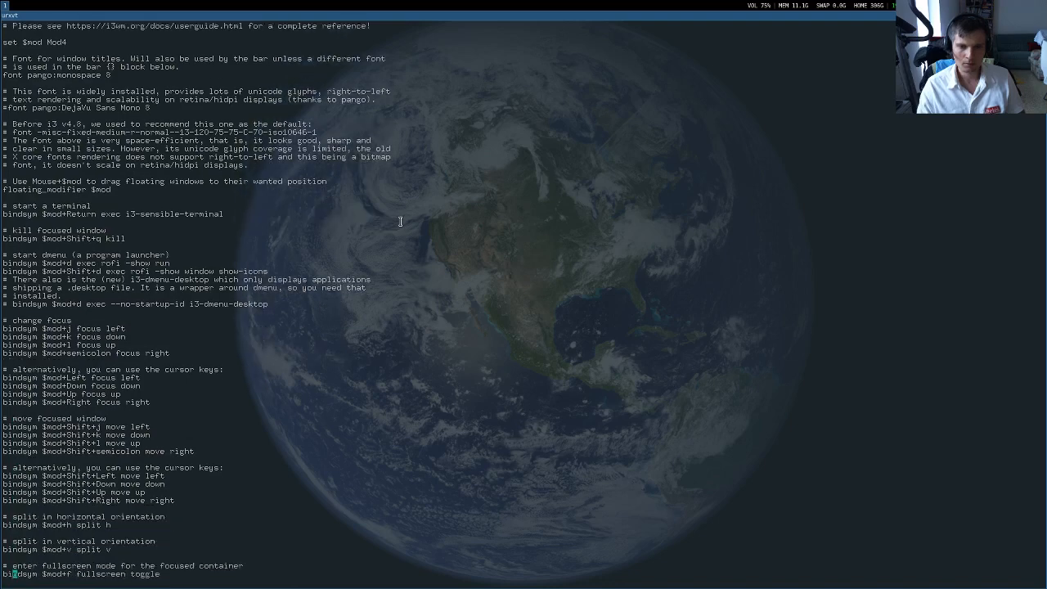
Review the container layout, floating toggle and parent focus bindings, continuing to the switch to workspace section
key("j")
key("j")
key("j")
key("j")
key("j")
key("j")
key("j")
key("j")
key("j")
key("j")
key("j")
key("j")
key("j")
key("j")
key("j")
key("j")
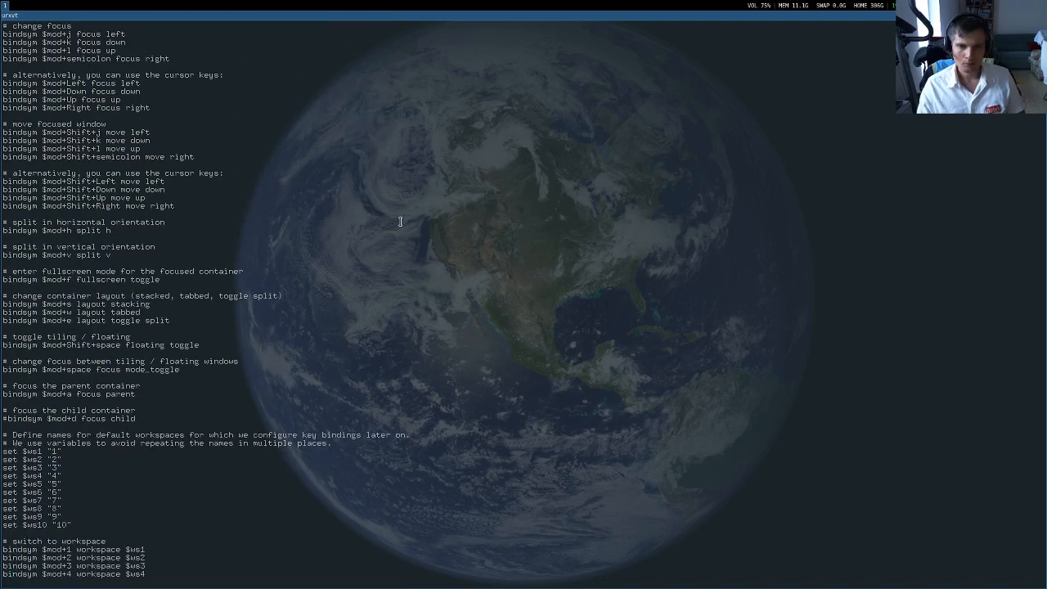
Go back up from the workspace switching bindings to the default workspace name definitions
key("k")
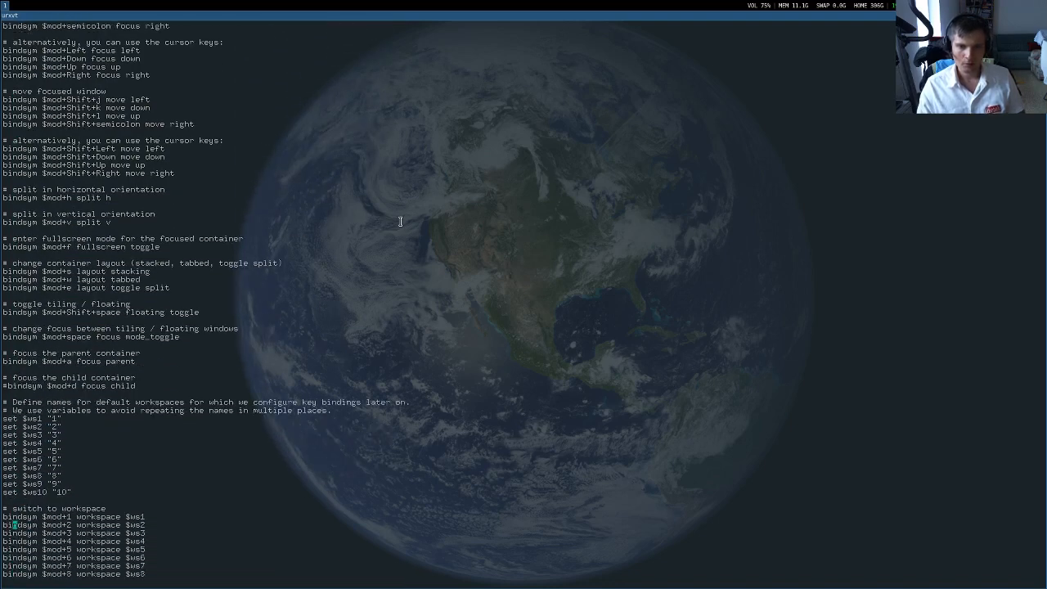
key("k")
key("k")
key("k")
key("k")
key("k")
key("k")
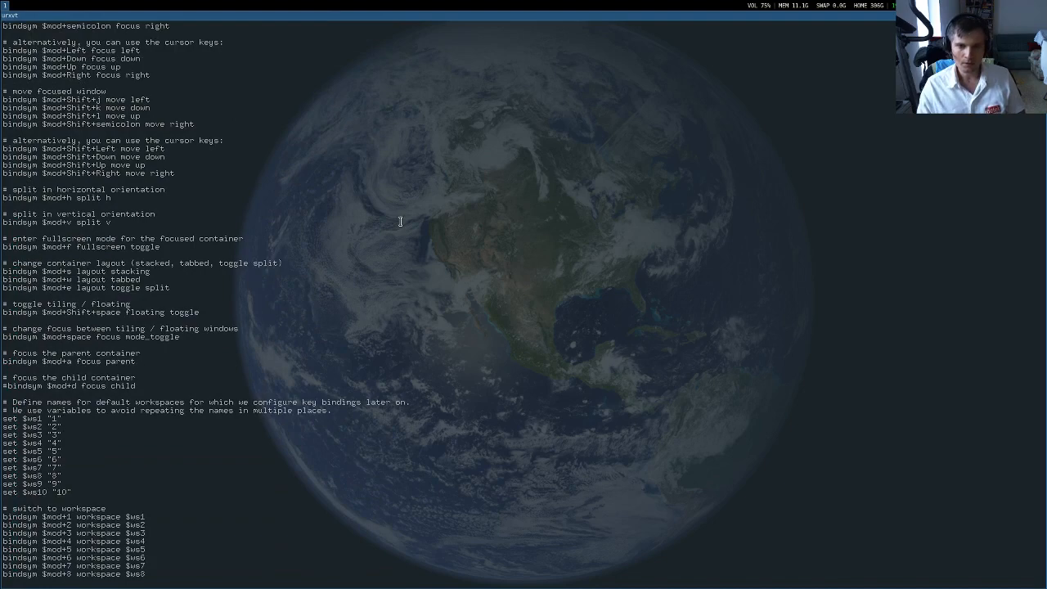
Read the bindings for switching workspaces, moving containers to workspaces, and reloading or restarting i3
key("j")
key("j")
key("j")
key("j")
key("j")
key("j")
key("j")
key("j")
key("j")
key("j")
key("j")
key("j")
key("j")
key("j")
key("j")
key("j")
key("j")
key("j")
key("j")
key("j")
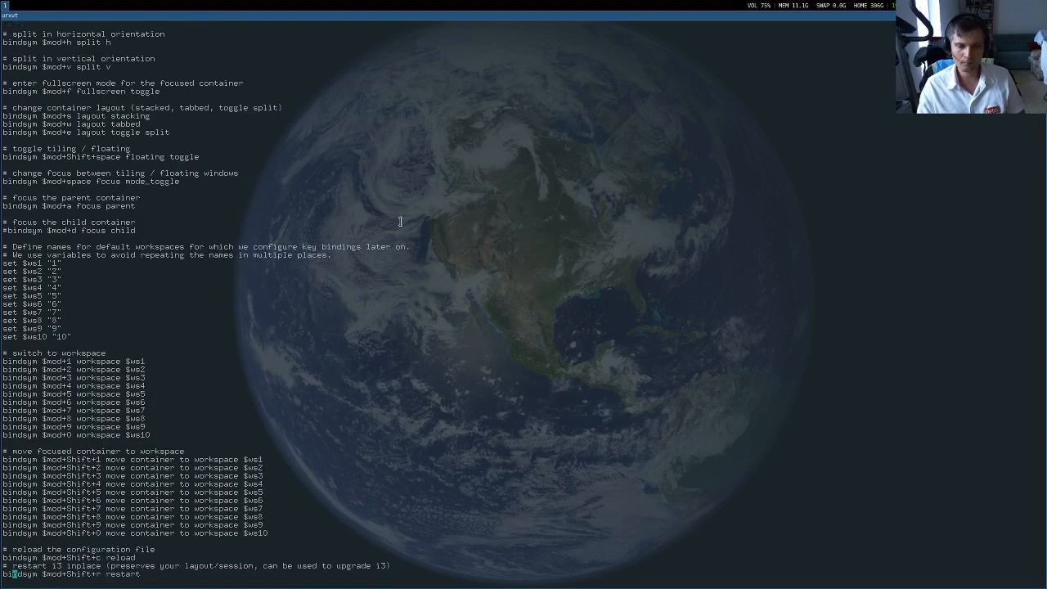
Review the exit binding, resize mode, i3bar block and startup commands, down to the application launch bindings
key("j")
key("j")
key("j")
key("j")
key("j")
key("j")
key("j")
key("j")
key("j")
key("j")
key("j")
key("j")
key("j")
key("j")
key("j")
key("j")
key("j")
key("j")
key("j")
key("j")
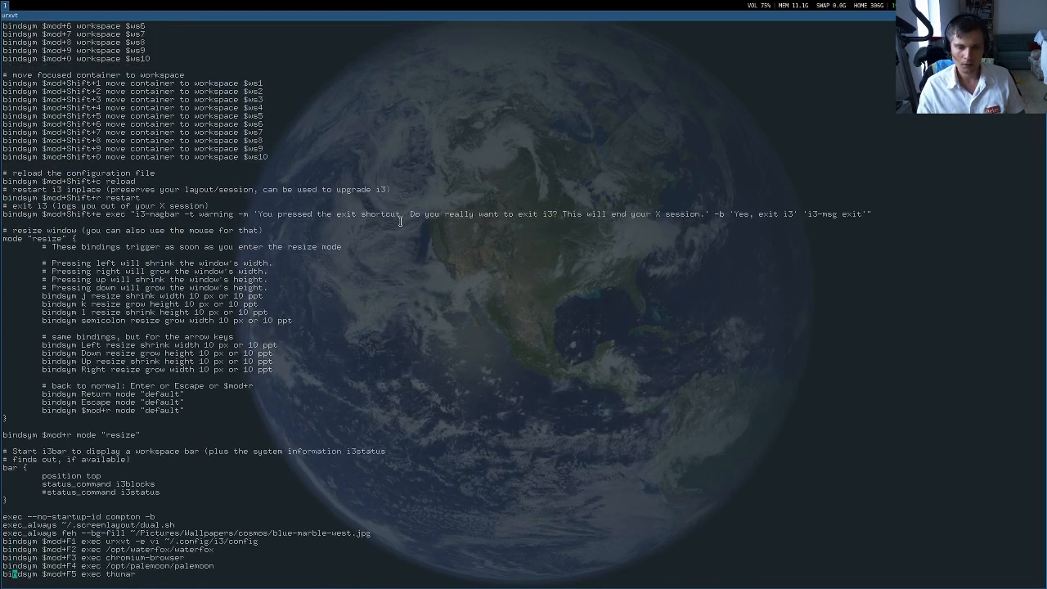
Read the remaining application launch bindings, the Pulse Audio volume controls and the media player controls
key("j")
key("j")
key("j")
key("j")
key("j")
key("j")
key("j")
key("j")
key("j")
key("j")
key("j")
key("j")
key("j")
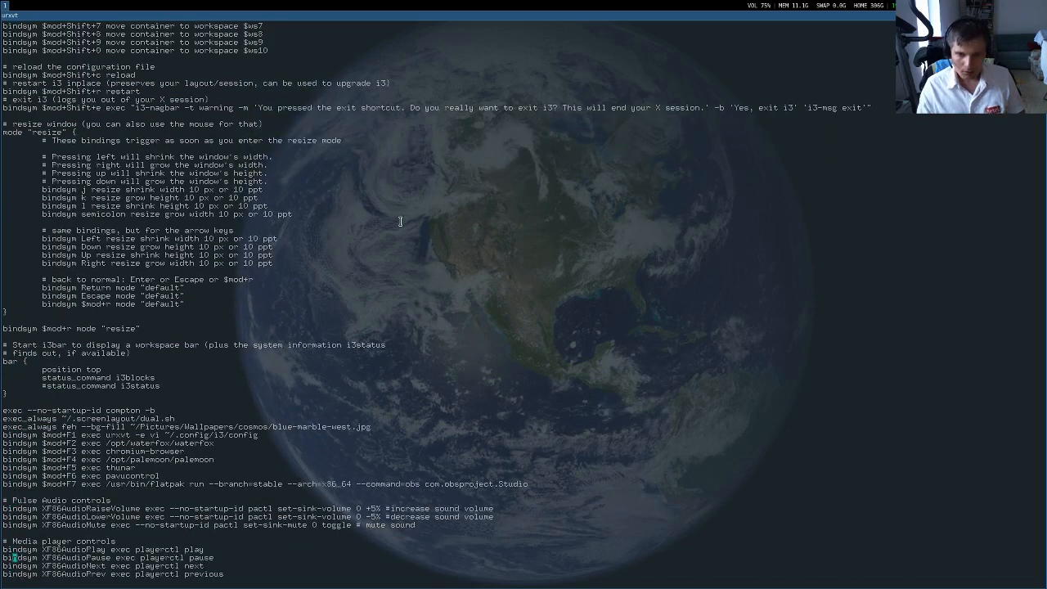
Examine the XF86AudioPlay binding along its line to the playerctl play command
key("k")
key("j")
key("k")
key("l")
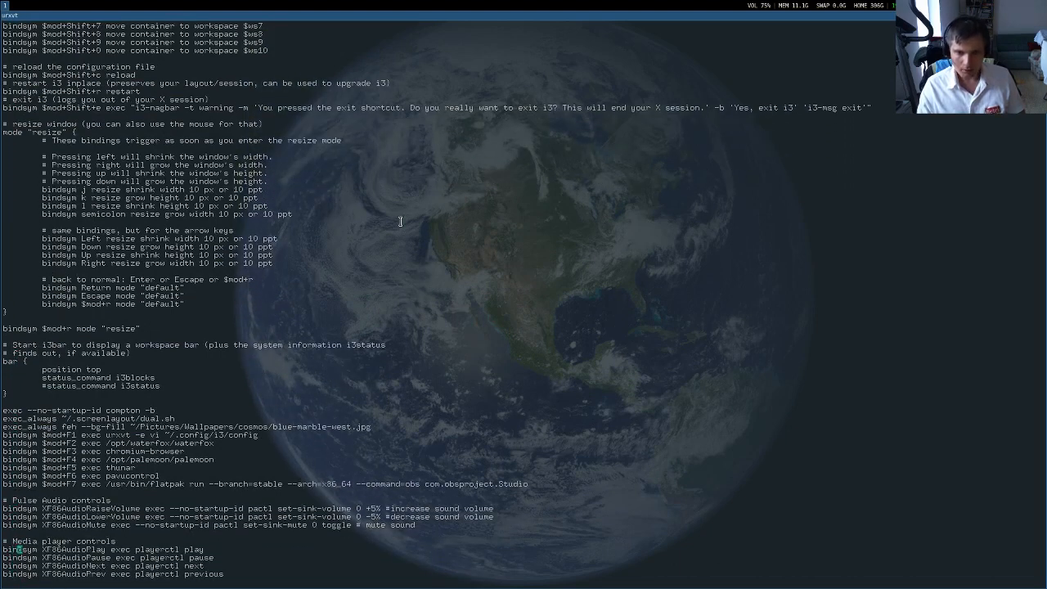
key("l")
key("l")
key("l")
key("l")
key("l")
key("l")
key("l")
key("l")
key("l")
key("l")
key("l")
key("l")
key("l")
key("l")
key("l")
key("l")
key("l")
key("l")
key("l")
key("l")
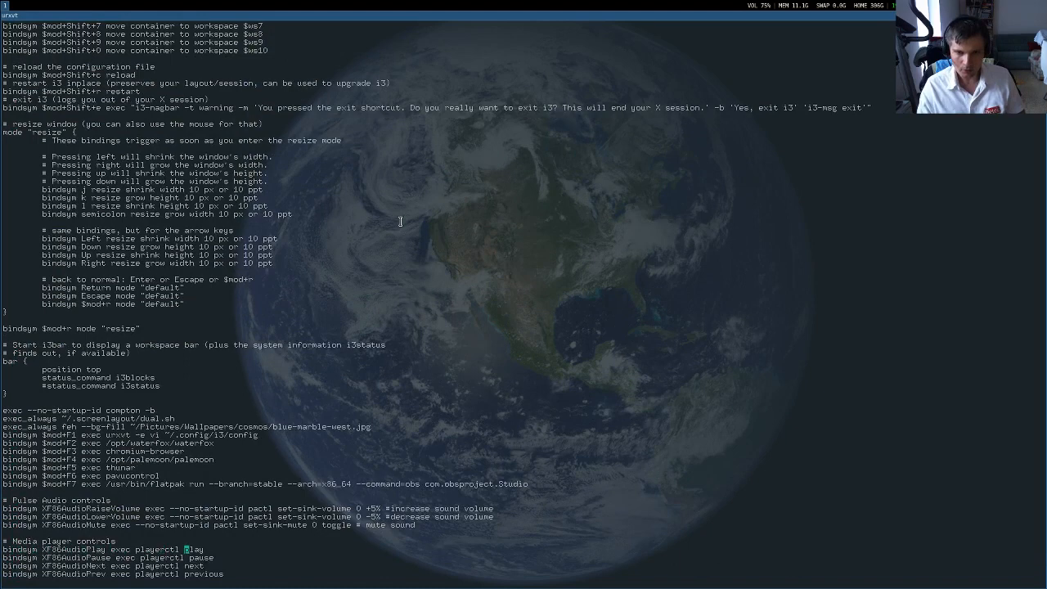
key("l")
key("l")
key("l")
Go back up past the Pulse Audio controls to examine the function-key bindings that launch applications
key("k")
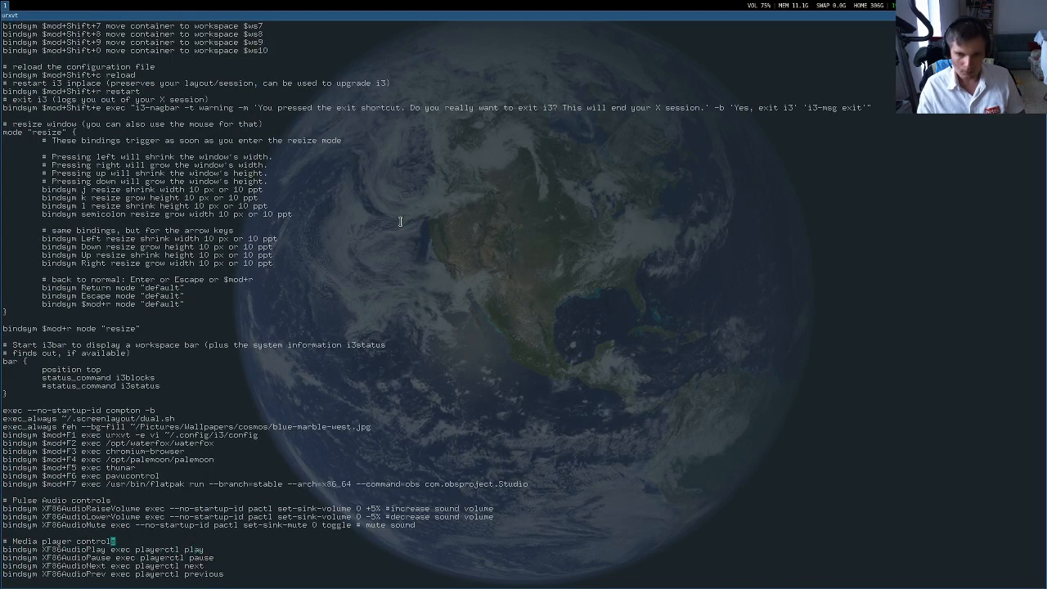
key("k")
key("k")
key("k")
key("k")
key("k")
key("k")
key("k")
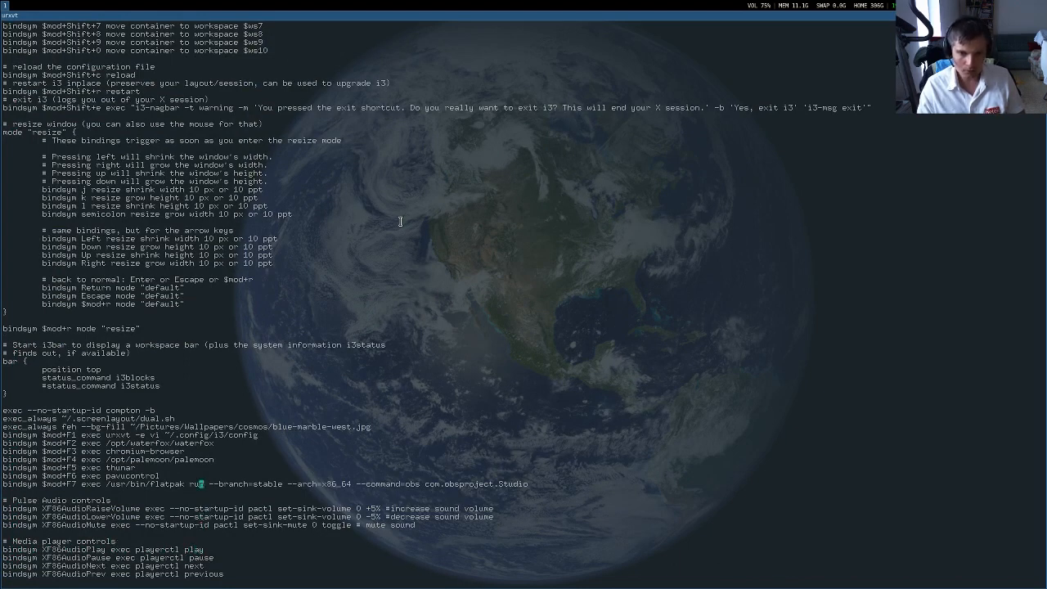
key("k")
key("k")
key("k")
key("k")
key("j")
key("j")
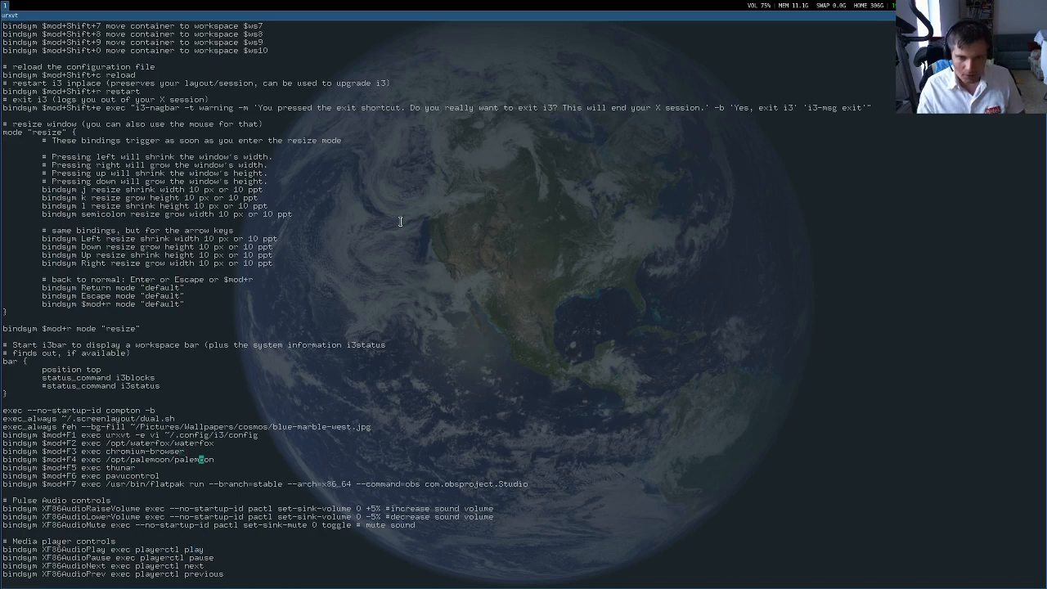
Examine the F4 palemoon launch binding back along its line, then the F5 thunar binding below it
key("h")
key("h")
key("h")
key("h")
key("h")
key("h")
key("h")
key("h")
key("h")
key("h")
key("h")
key("h")
key("h")
key("h")
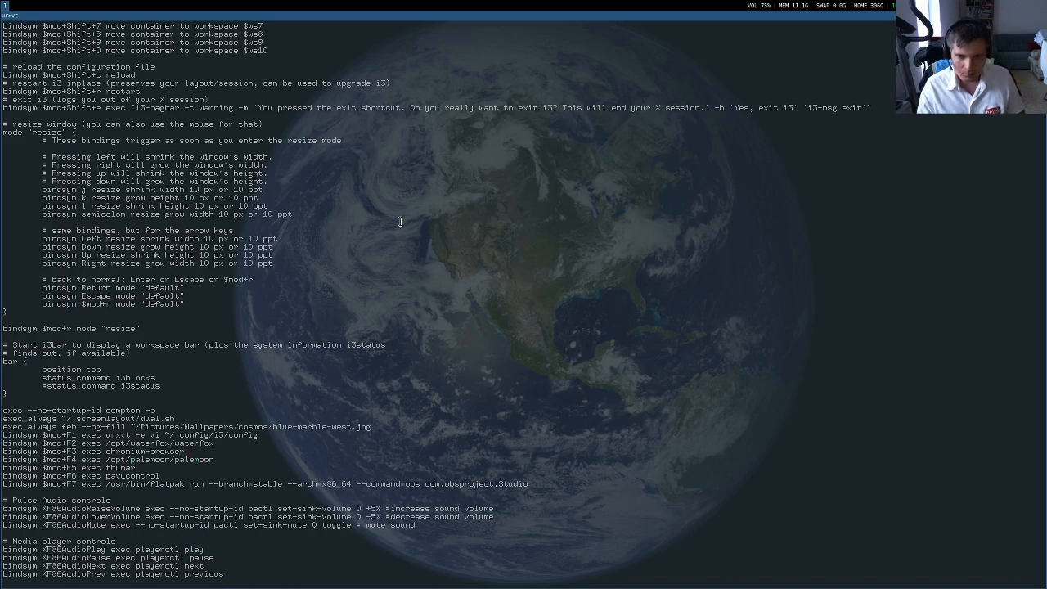
key("h")
key("h")
key("h")
key("h")
key("h")
key("h")
key("j")
key("j")
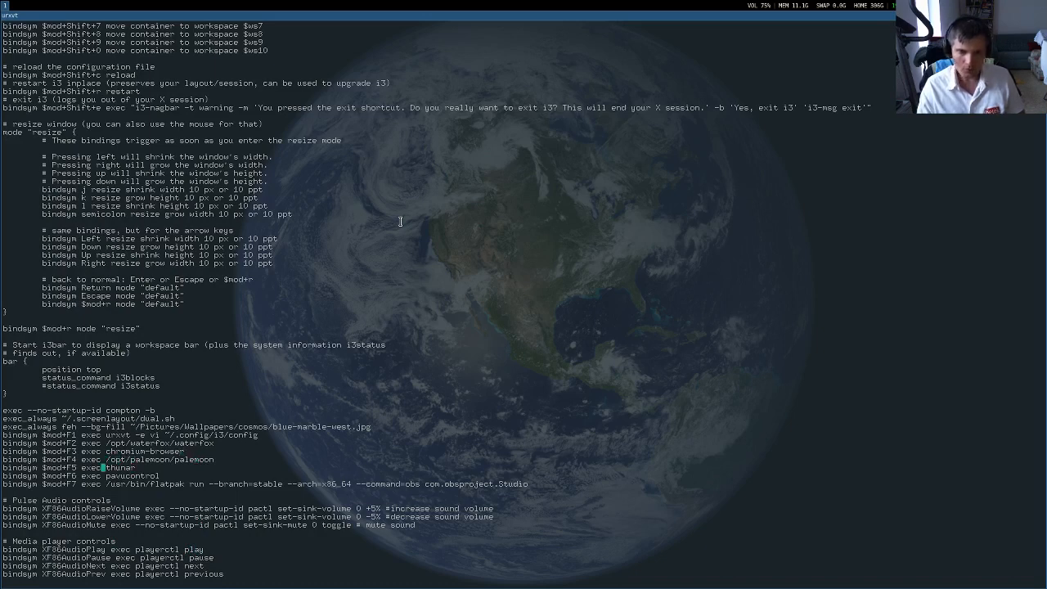
Recheck the function-key launch bindings above thunar, then go down to the F6 pavucontrol binding
key("k")
key("k")
key("k")
key("k")
key("k")
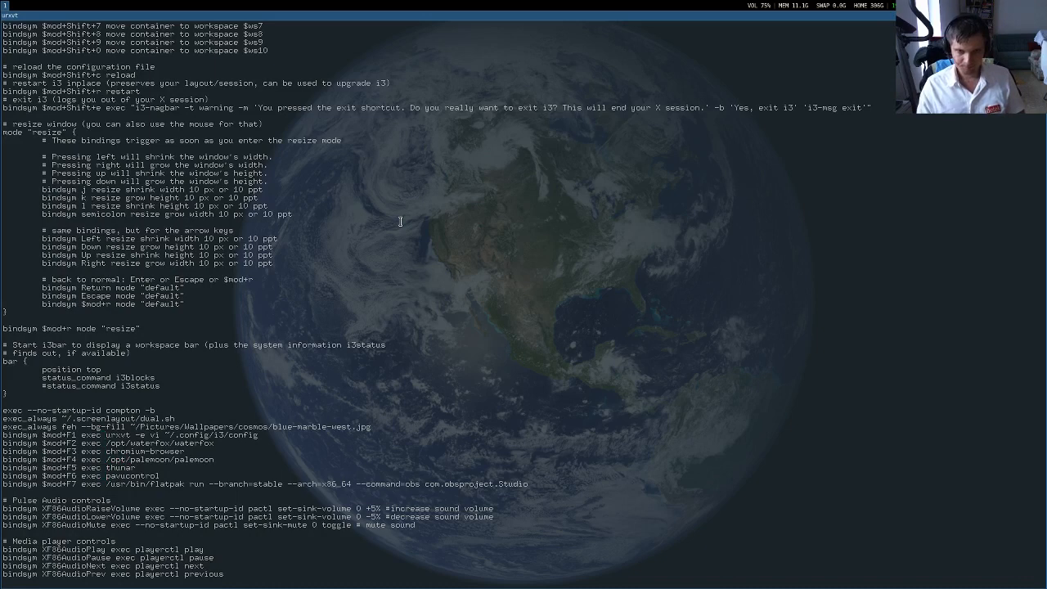
key("j")
key("j")
key("j")
key("j")
key("j")
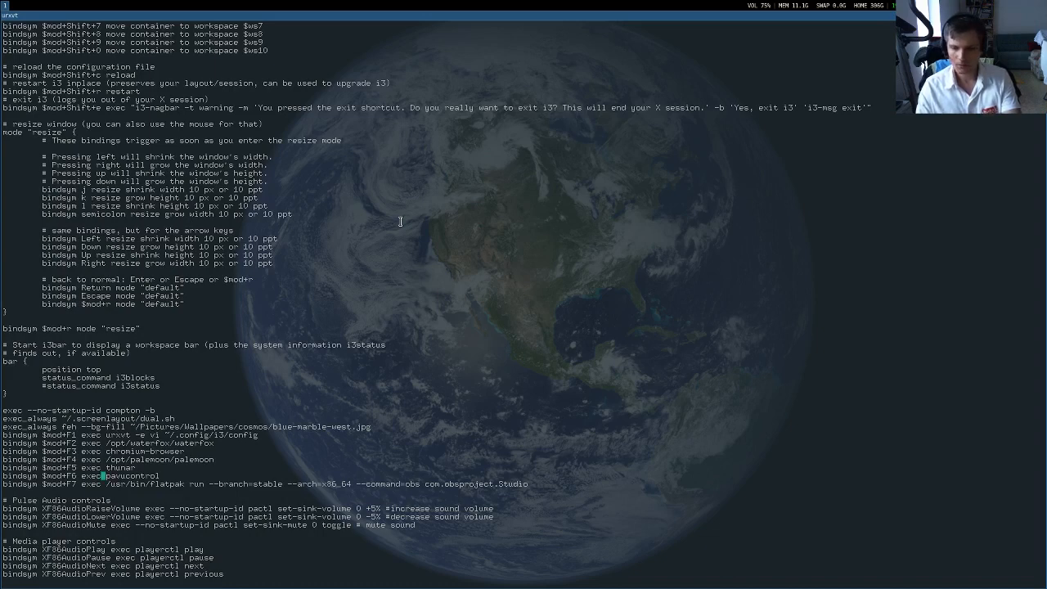
Open a new terminal tiled beside the configuration file and try to open ".Xresorces" in vi
key("super+Return")
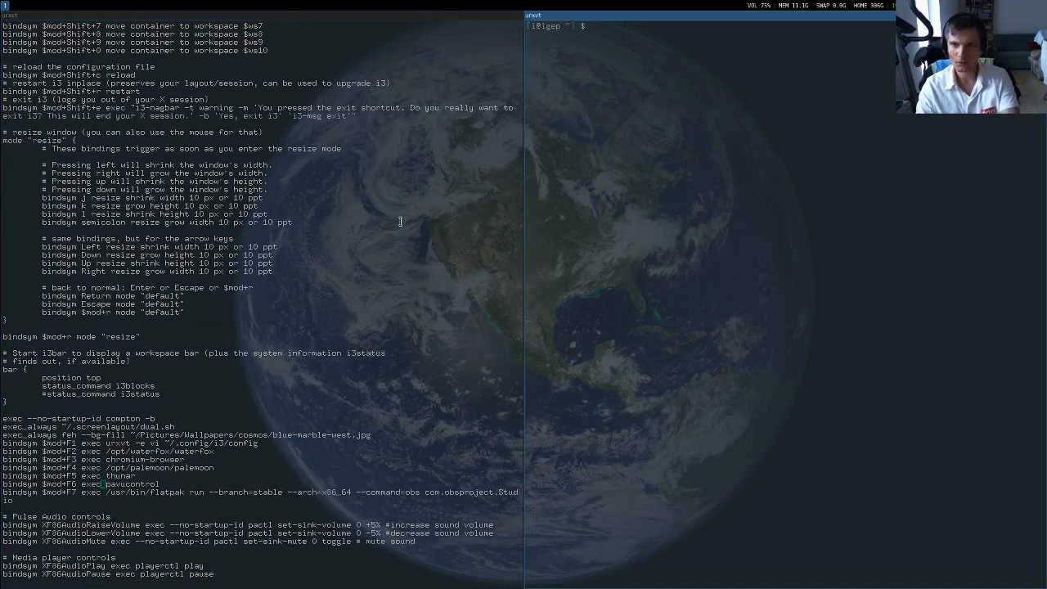
type("vi ")
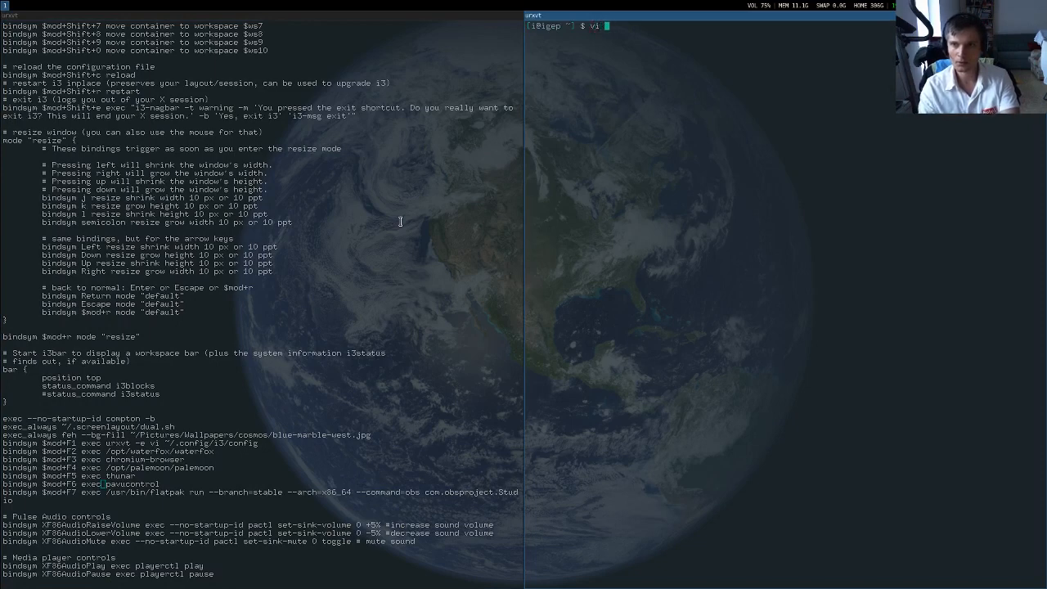
type(".")
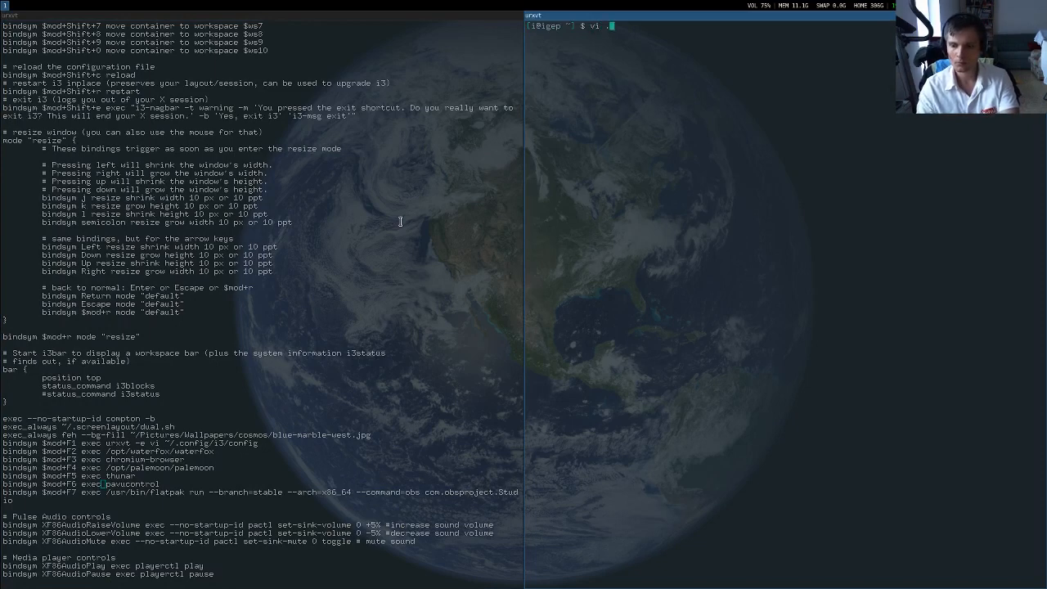
type("X")
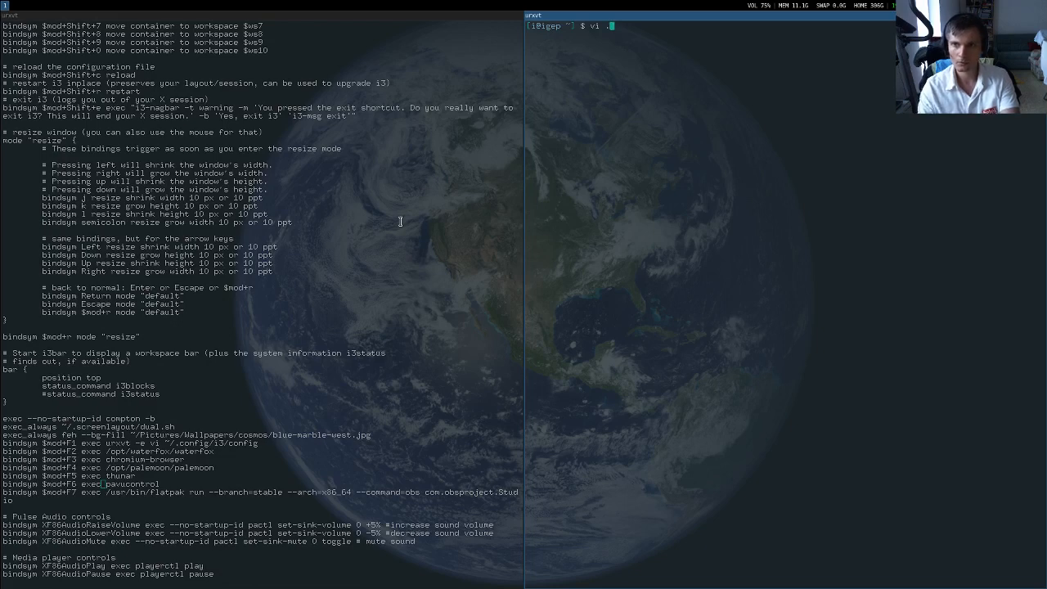
type("re")
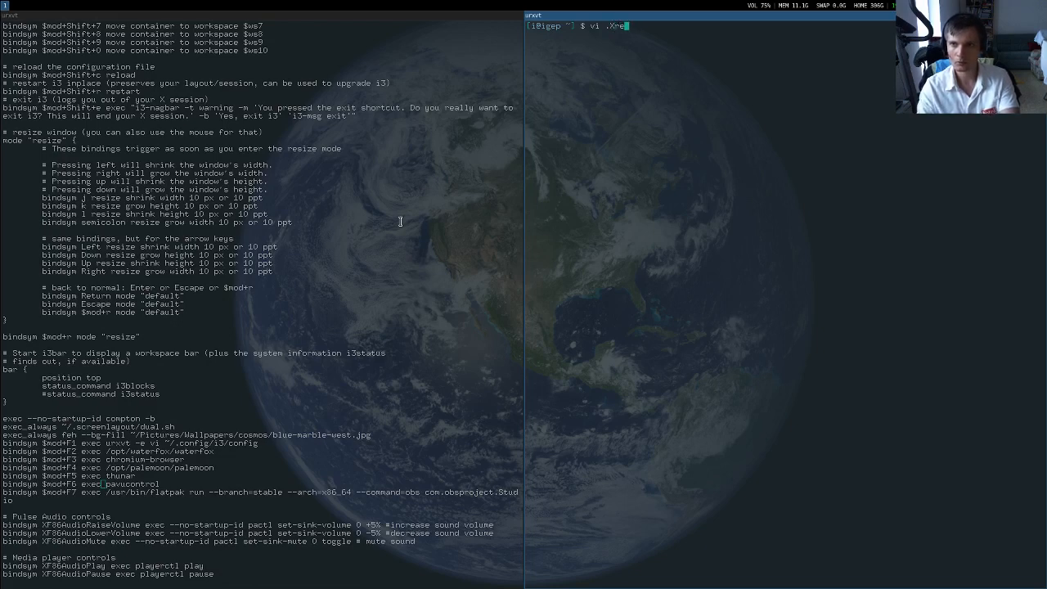
type("sources")
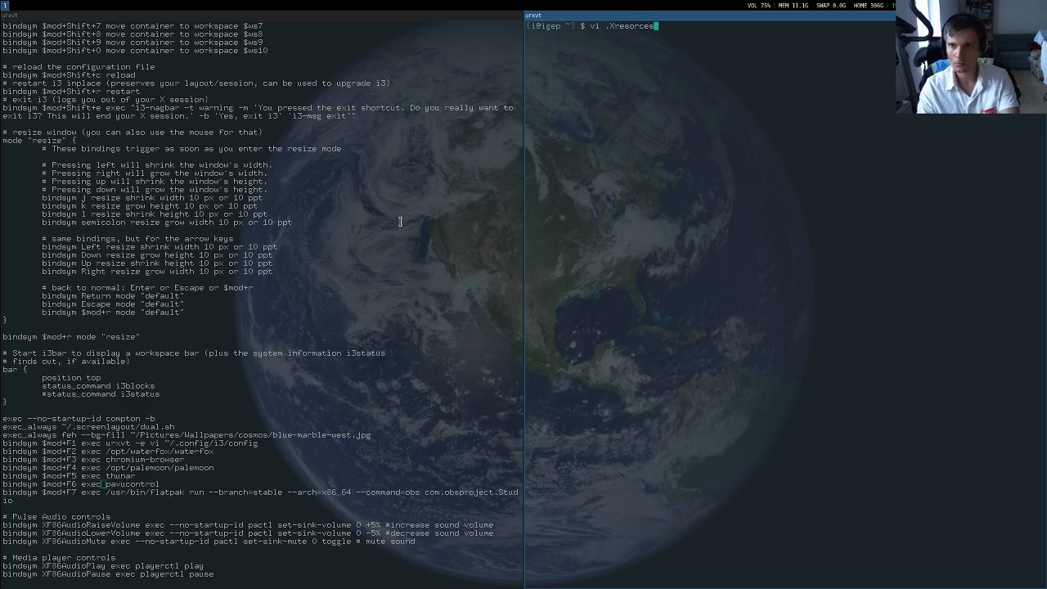
key("Return")
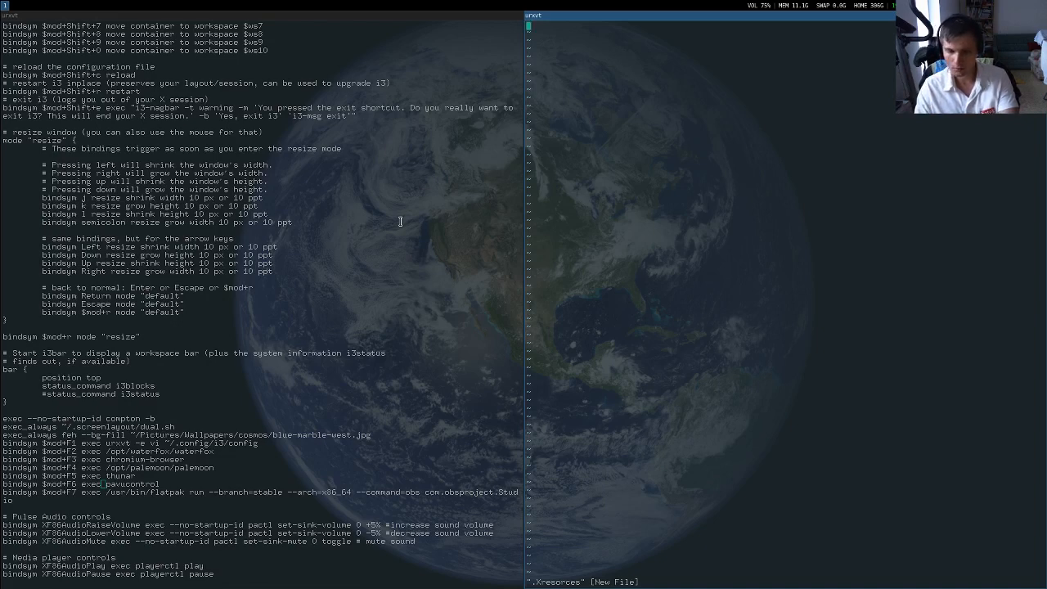
Quit vi without saving and list all home directory files, including hidden ones, with ll -a
type(":")
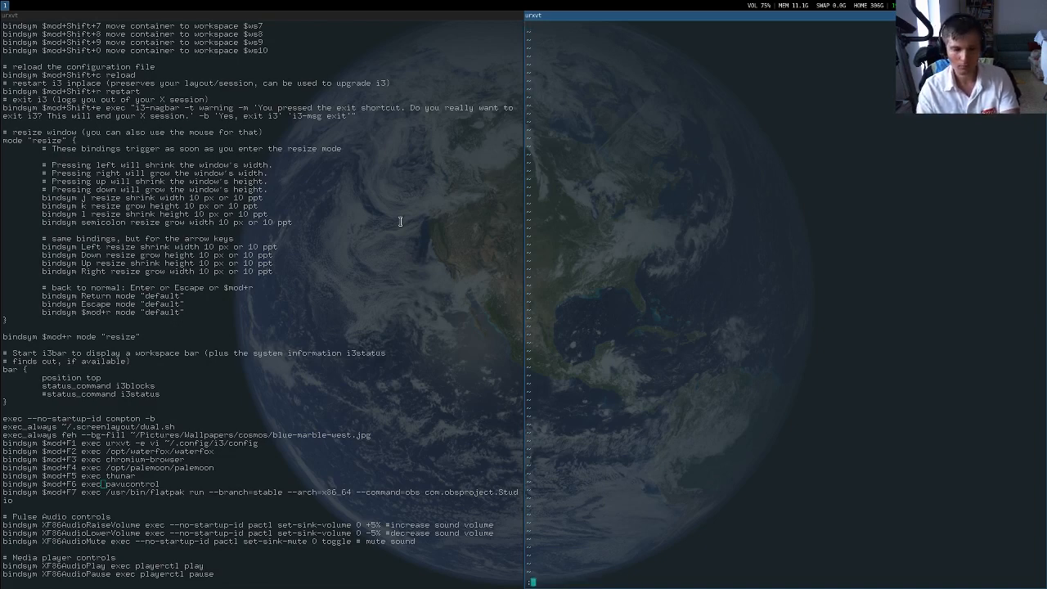
type("q!")
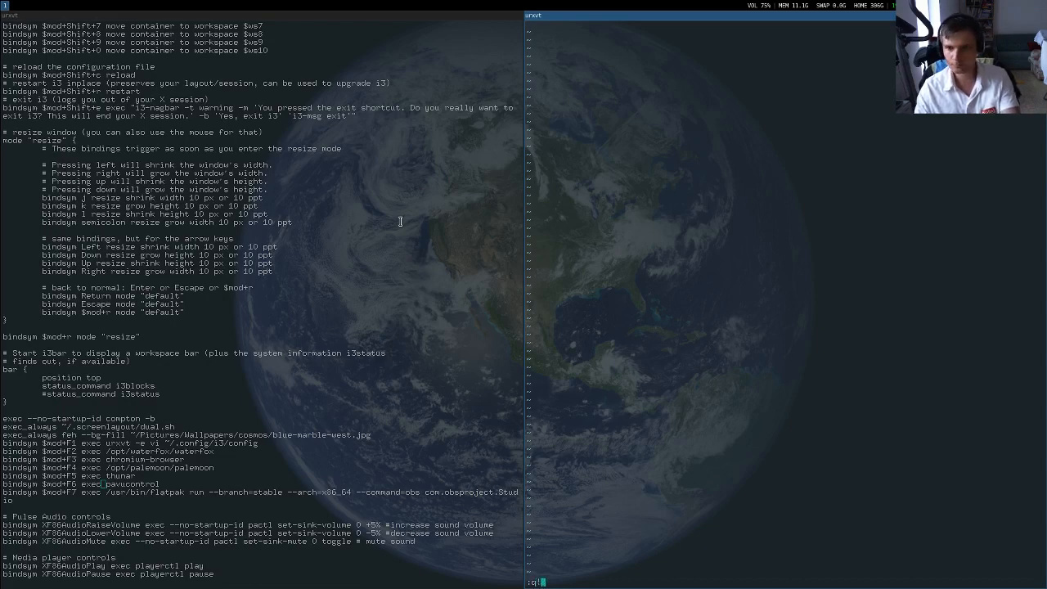
key("Return")
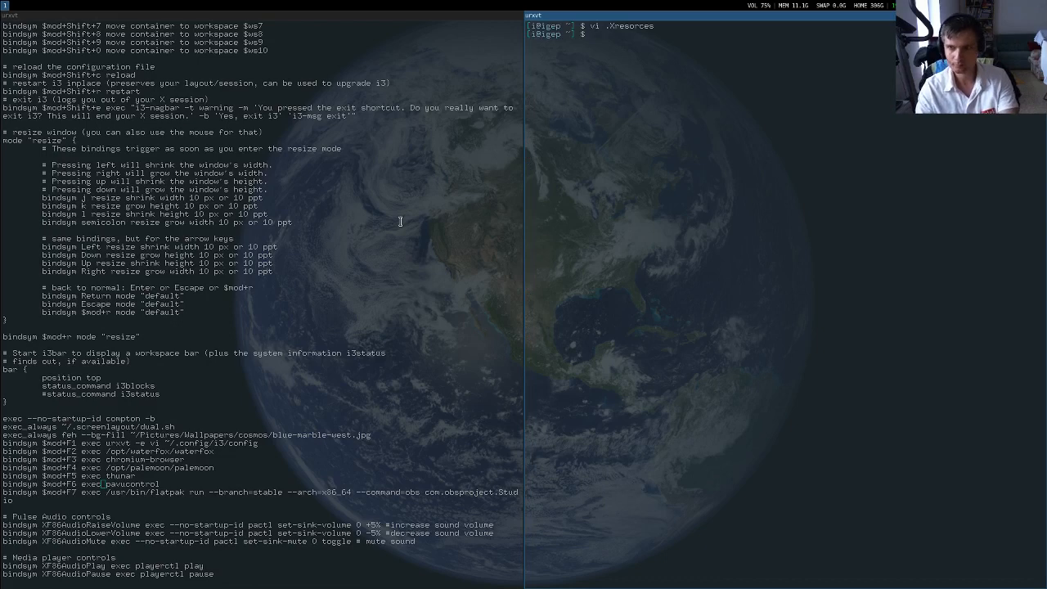
type("ll -a")
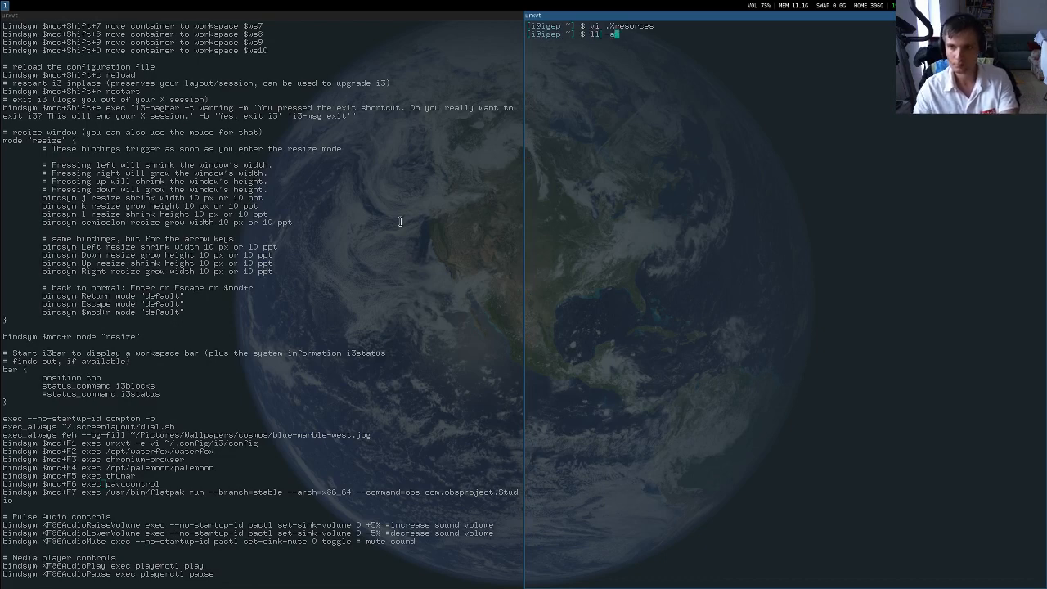
key("Return")
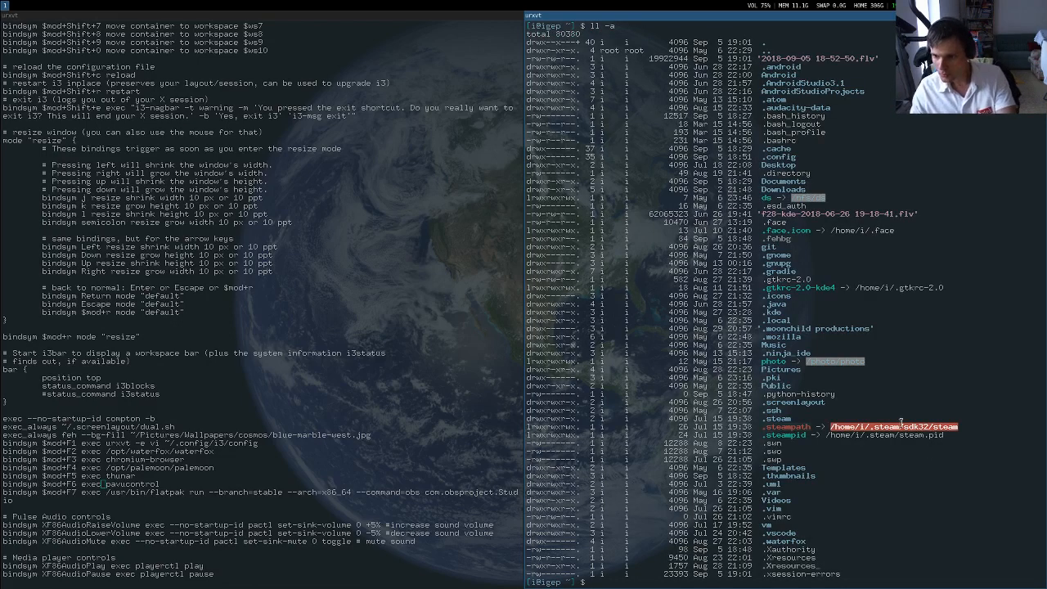
Open the .Xresources file in vi, taking its name from the directory listing
double_click(769, 559)
key("super+c")
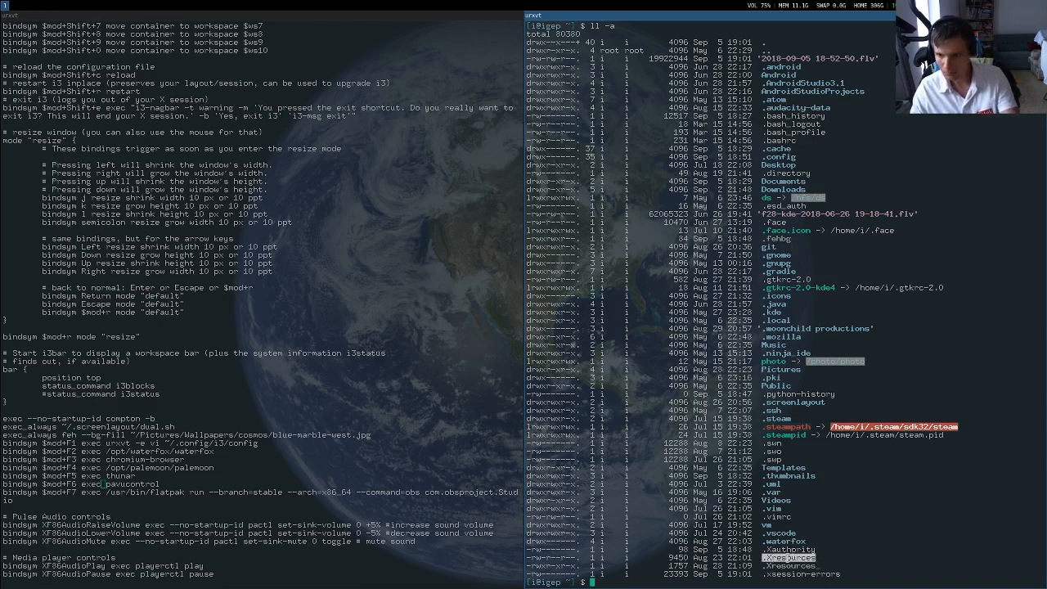
left_click(739, 579)
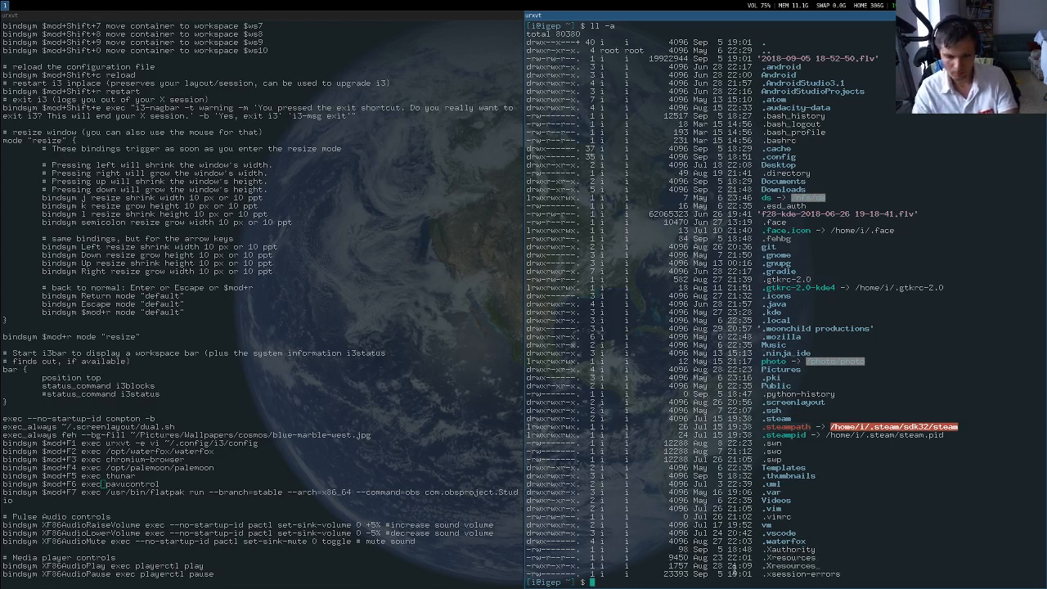
type("vi")
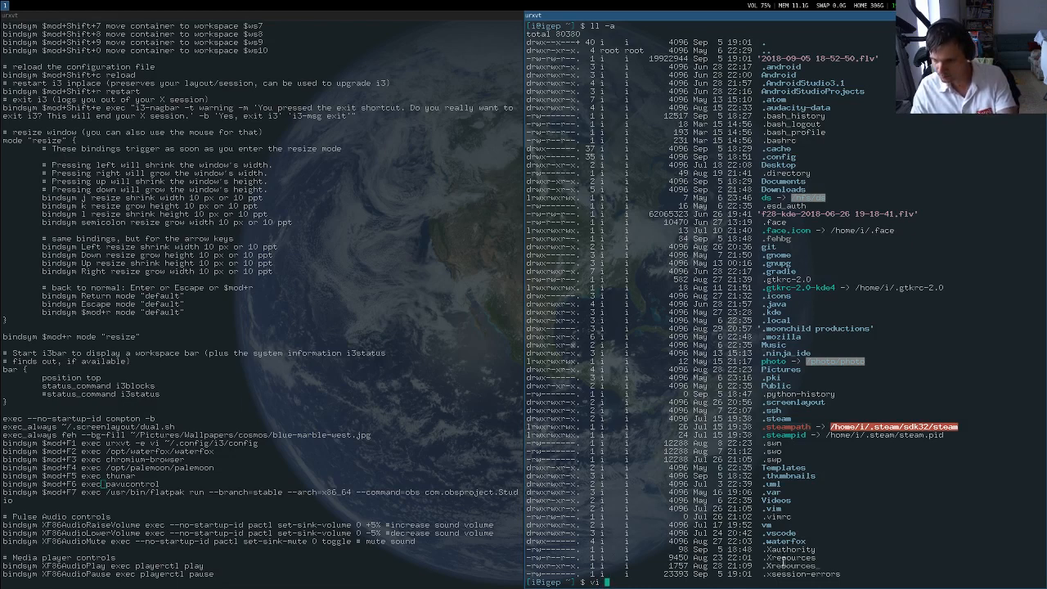
double_click(783, 559)
middle_click(783, 557)
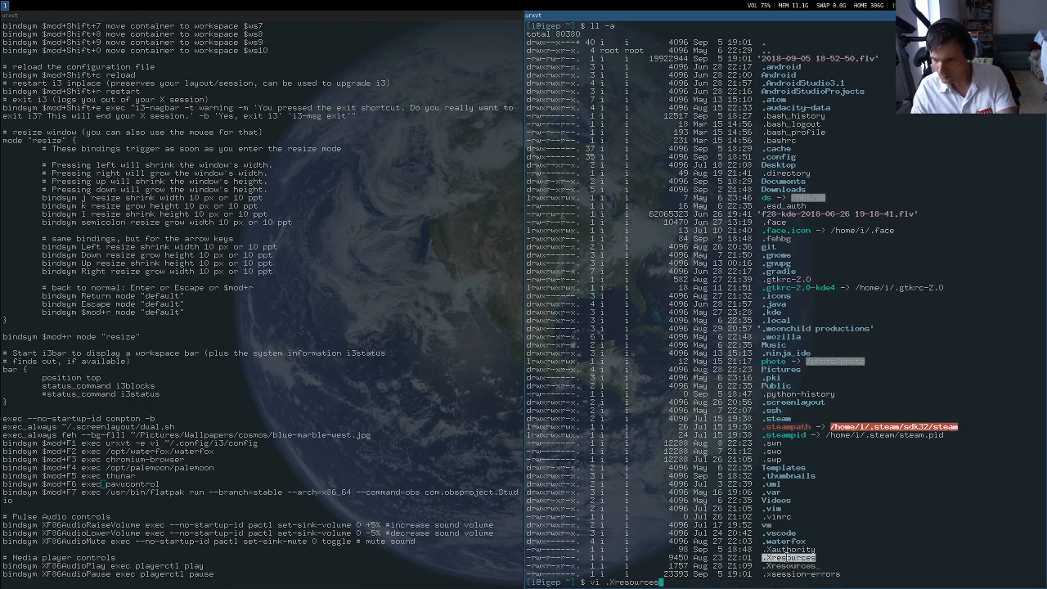
key("Return")
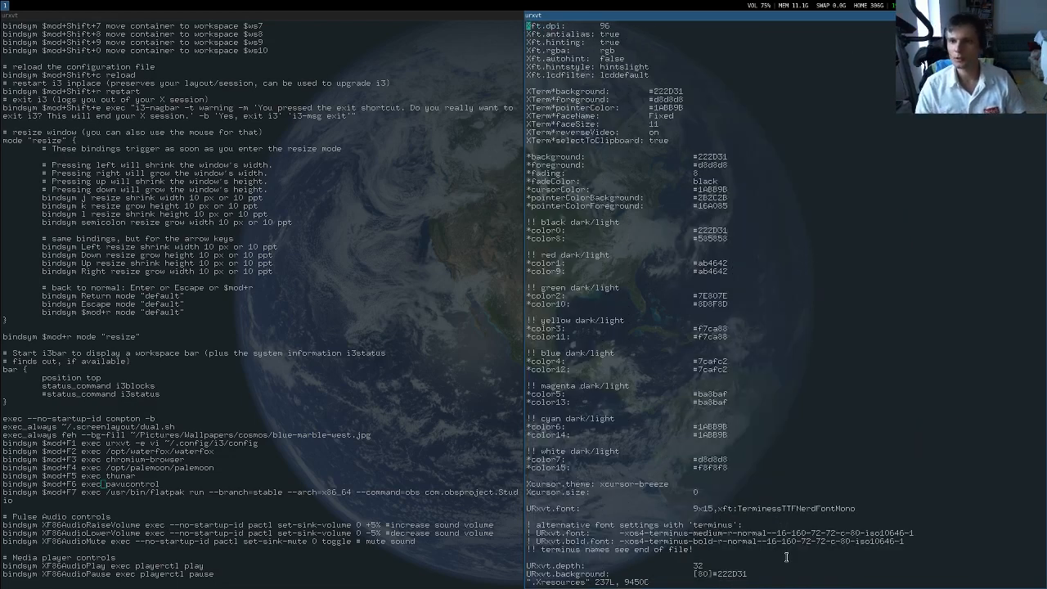
Review the Xft font rendering, XTerm and general background, foreground and cursor colour settings in .Xresources
key("j")
key("j")
key("j")
key("j")
key("j")
key("j")
key("j")
key("j")
key("j")
key("j")
key("j")
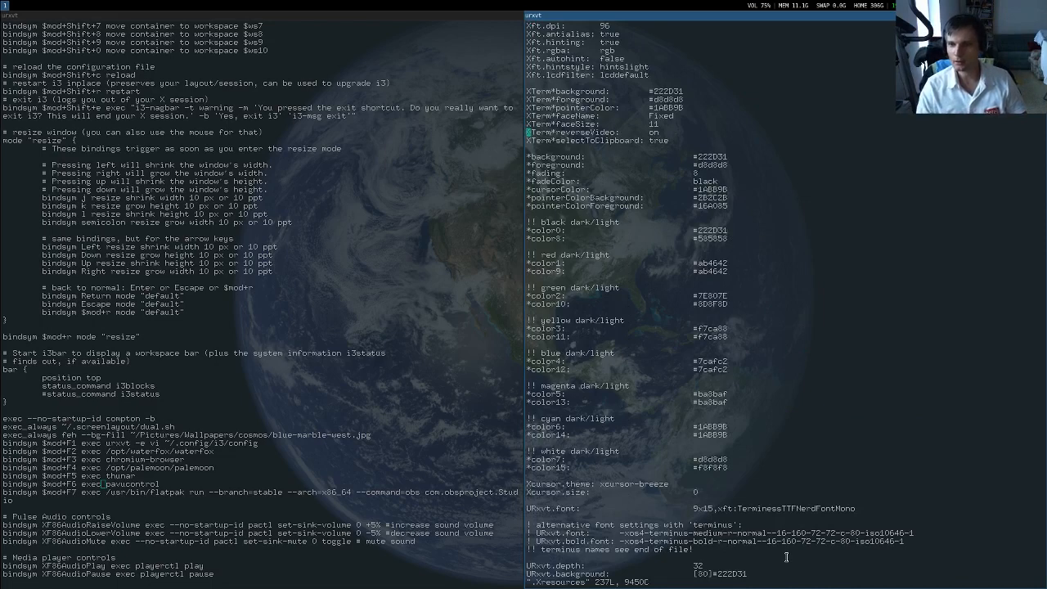
key("j")
key("j")
key("j")
key("j")
key("j")
key("j")
key("j")
key("j")
key("j")
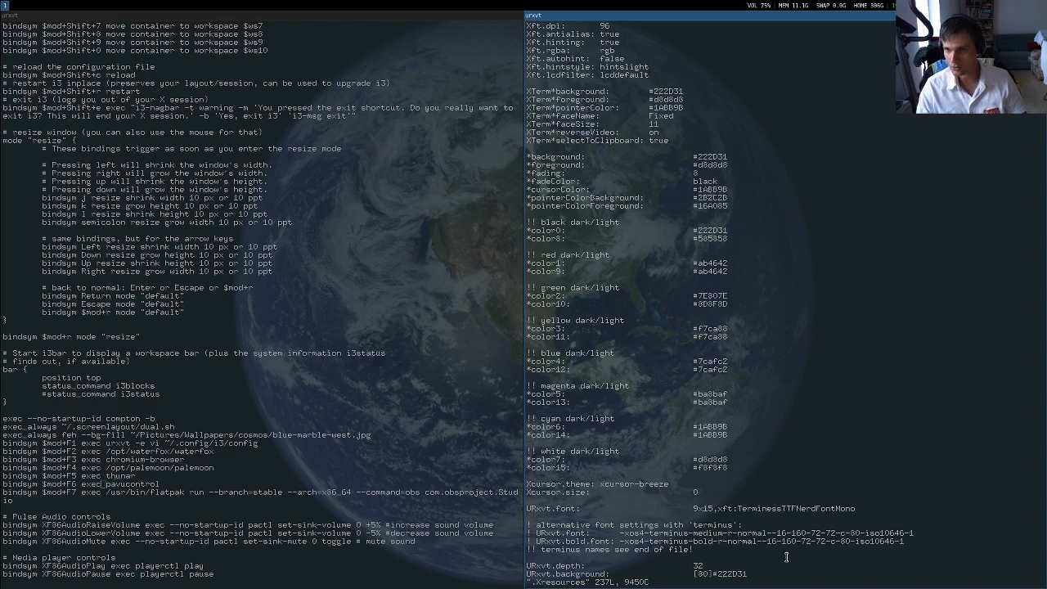
Read through the dark and light colour definitions from black down to magenta
key("j")
key("j")
key("j")
key("j")
key("j")
key("j")
key("j")
key("j")
key("j")
key("j")
key("j")
key("j")
key("j")
key("j")
key("j")
key("j")
key("j")
key("j")
key("j")
key("j")
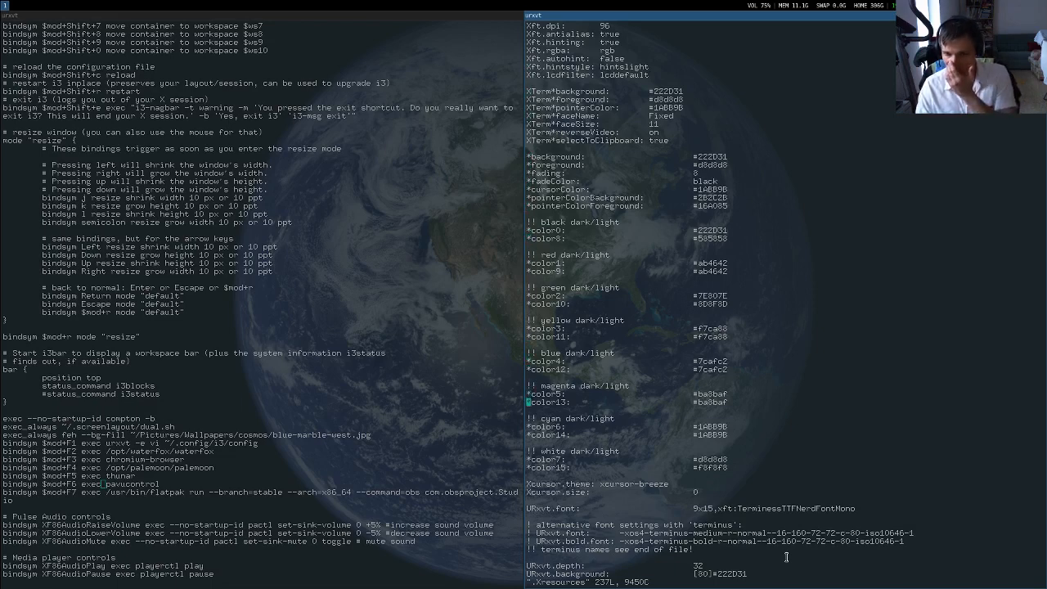
Read past the cyan and white colours and the cursor theme into the URxvt settings
key("j")
key("j")
key("j")
key("j")
key("j")
key("j")
key("j")
key("j")
key("j")
key("j")
key("j")
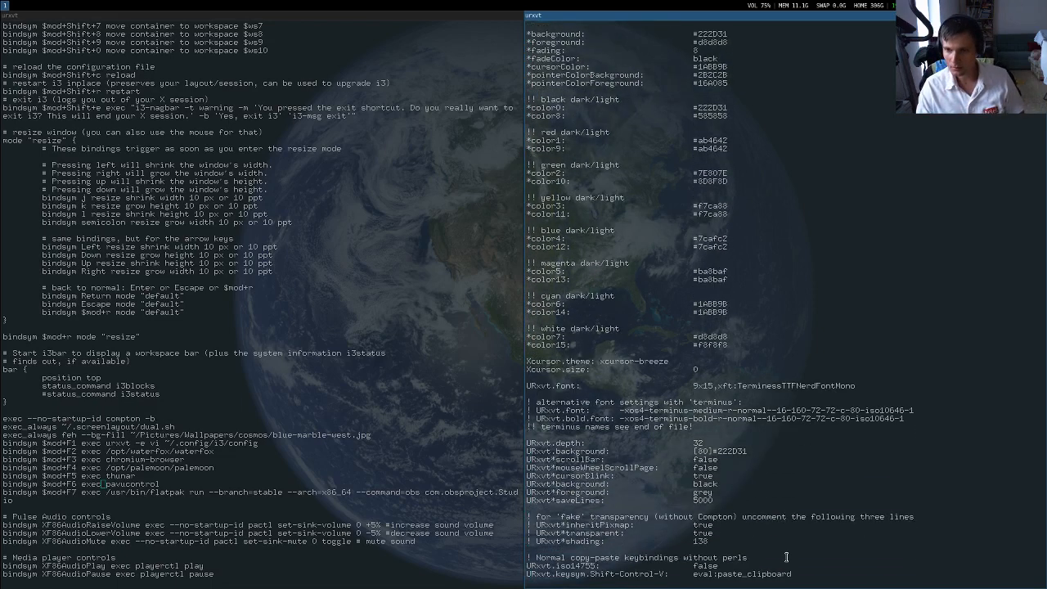
Go back up through the URxvt settings to examine the alternative terminus font lines
key("k")
key("k")
key("k")
key("k")
key("k")
key("k")
key("k")
key("k")
key("k")
key("k")
key("k")
key("k")
key("k")
key("k")
key("k")
key("k")
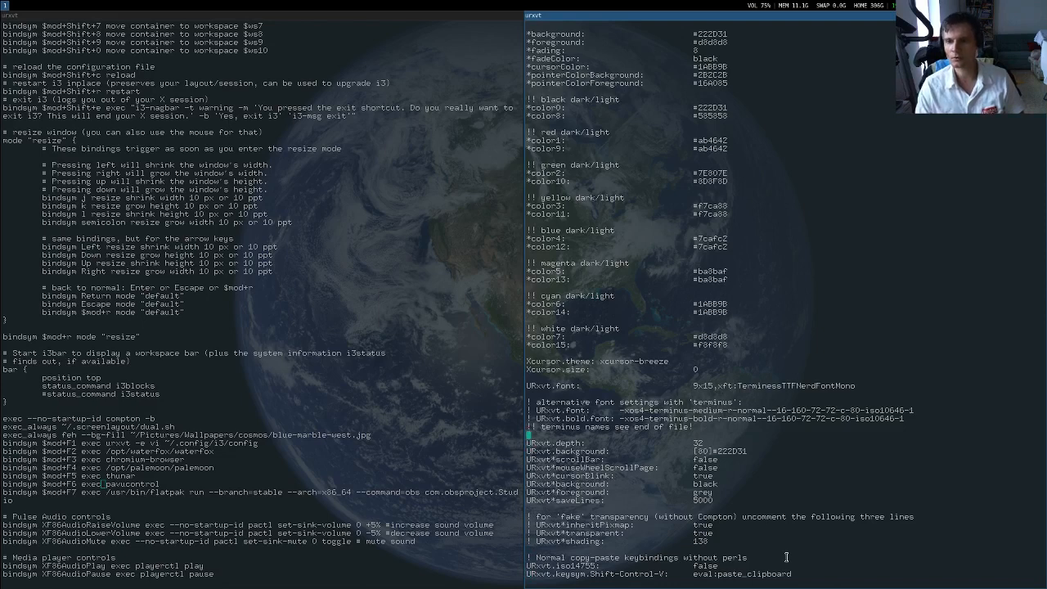
key("k")
key("k")
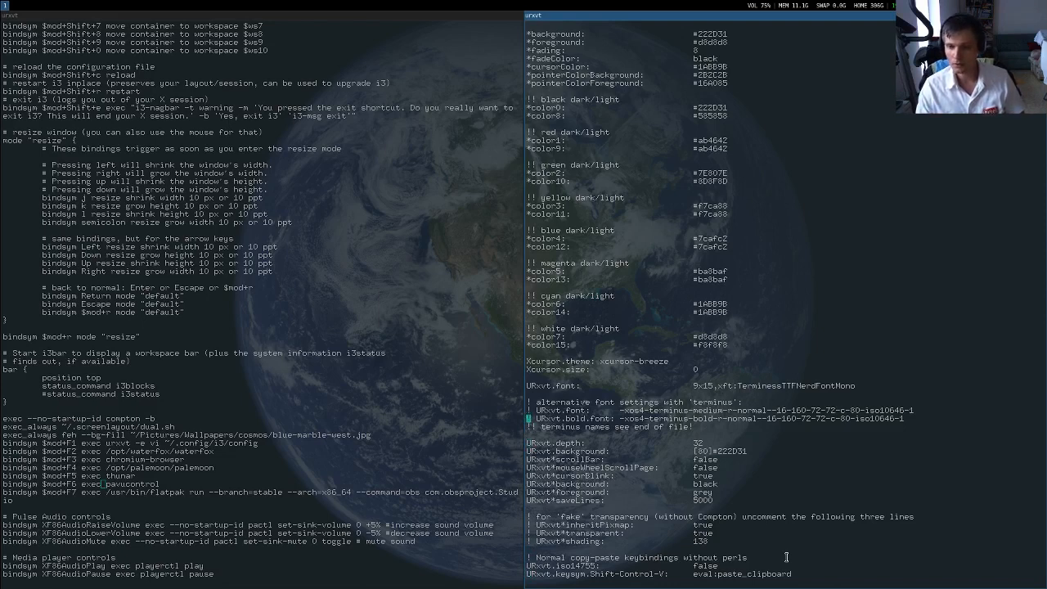
Examine the opacity prefix in the URxvt.background value below the alternative terminus font lines in .Xresources
key("j")
key("j")
key("j")
key("j")
key("j")
key("j")
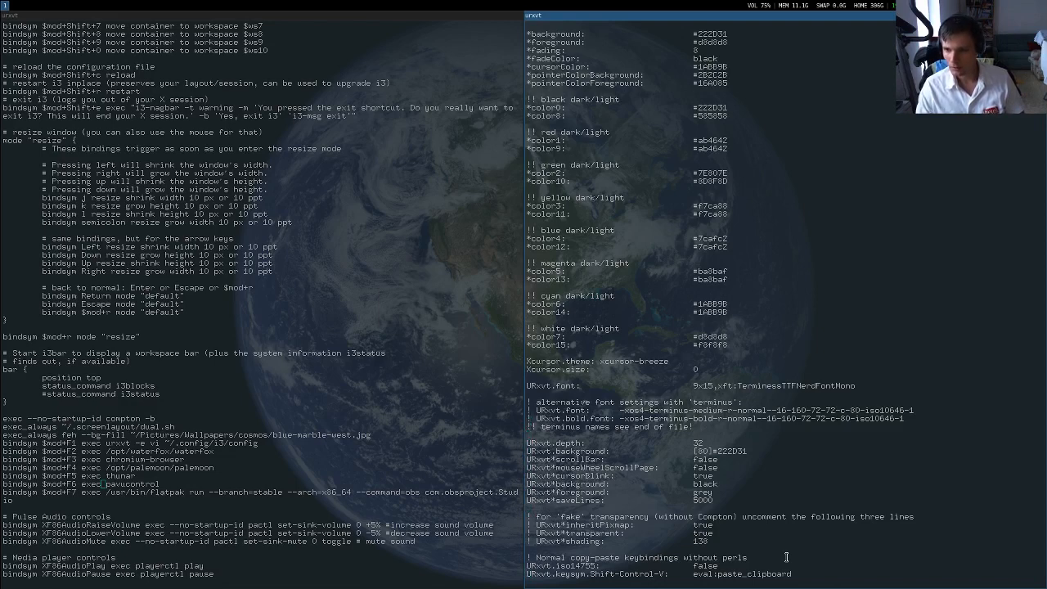
key("k")
key("k")
key("l")
key("l")
key("l")
key("l")
key("l")
key("l")
key("l")
key("l")
key("l")
key("l")
key("l")
key("l")
key("l")
key("l")
key("l")
key("l")
key("l")
key("l")
key("l")
key("l")
key("l")
key("l")
key("l")
key("l")
key("l")
key("l")
key("l")
key("l")
key("l")
key("l")
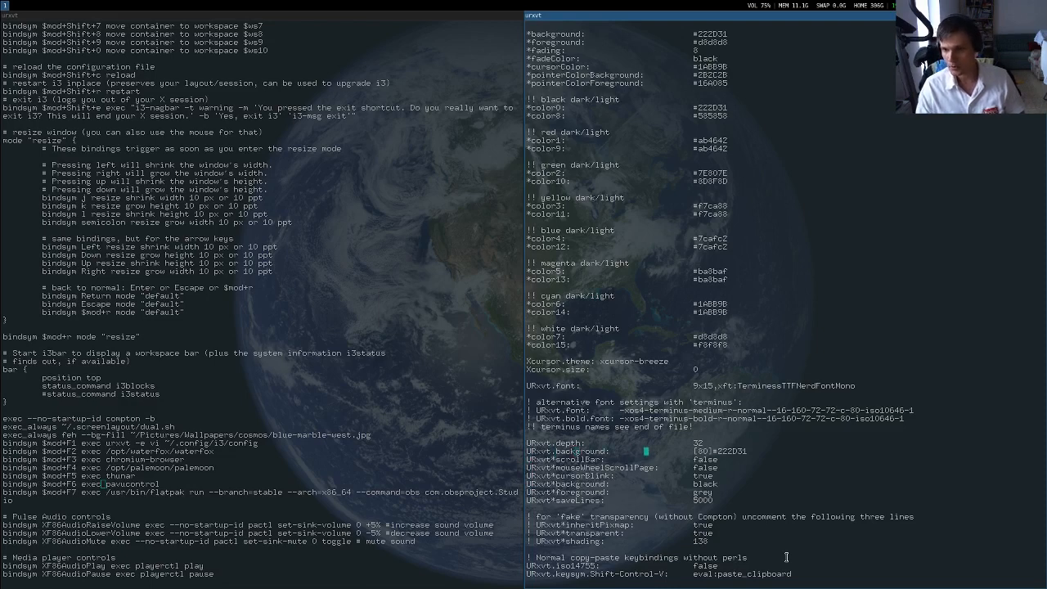
key("l")
key("l")
key("l")
key("l")
key("l")
key("l")
key("h")
key("h")
key("h")
key("h")
key("h")
key("h")
key("h")
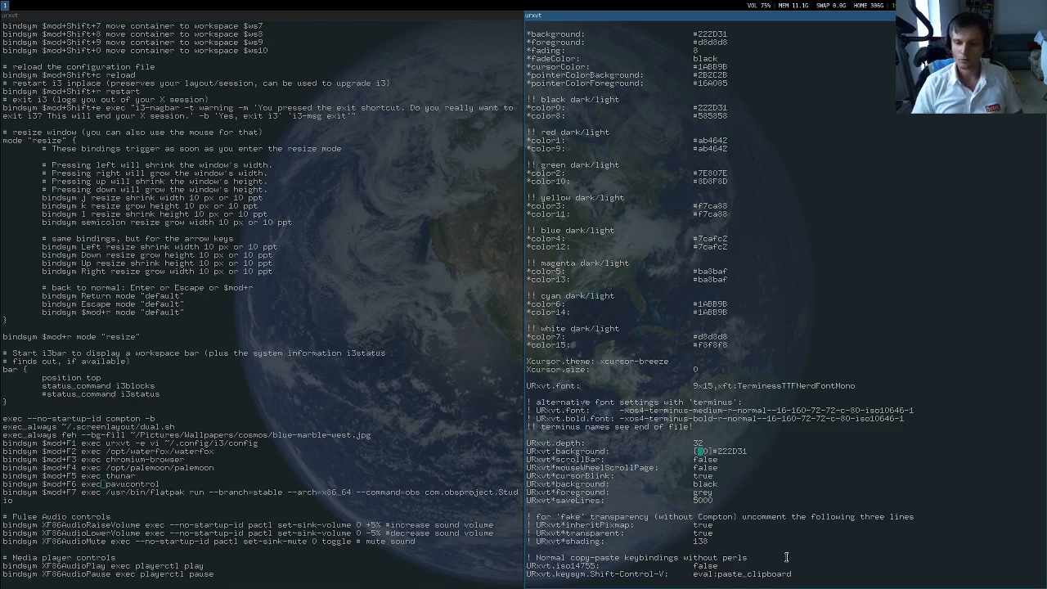
key("j")
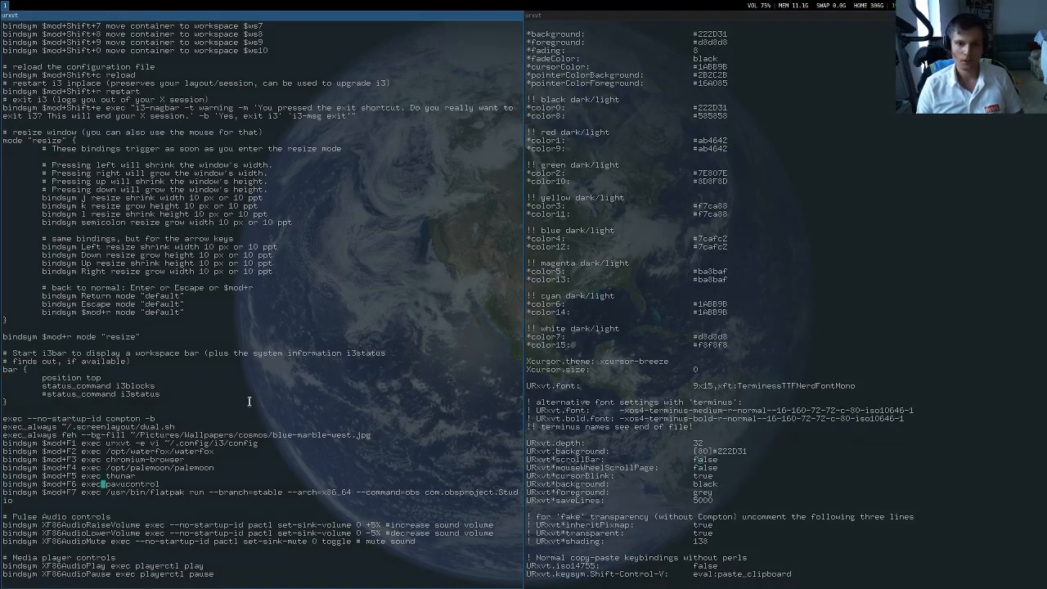
Return to the i3 config and go up past the function-key application bindings to the compton startup line
scroll(218, 427, "up", 2)
scroll(218, 427, "down", 2)
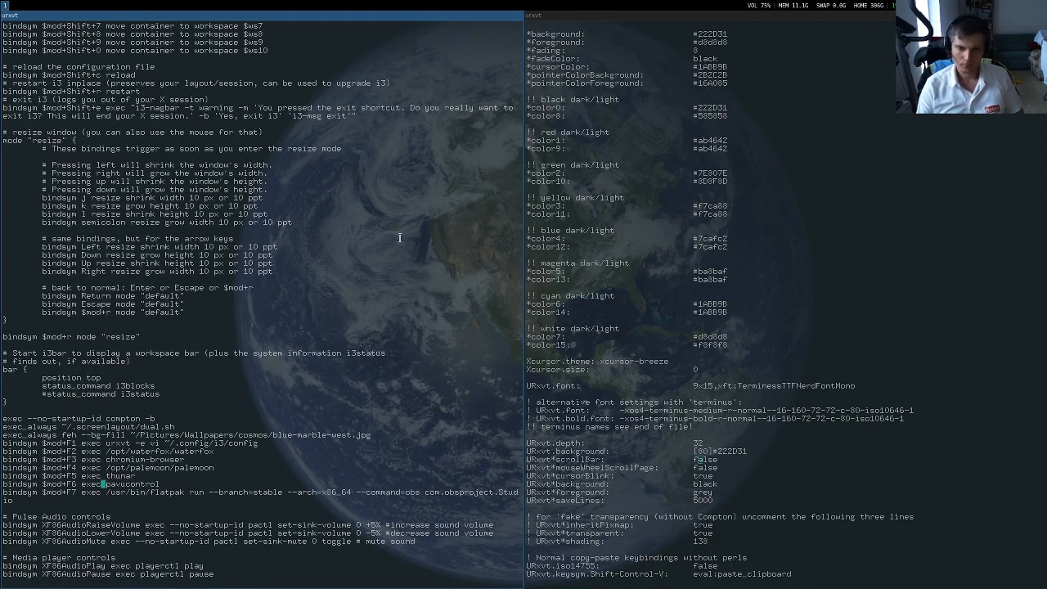
key("j")
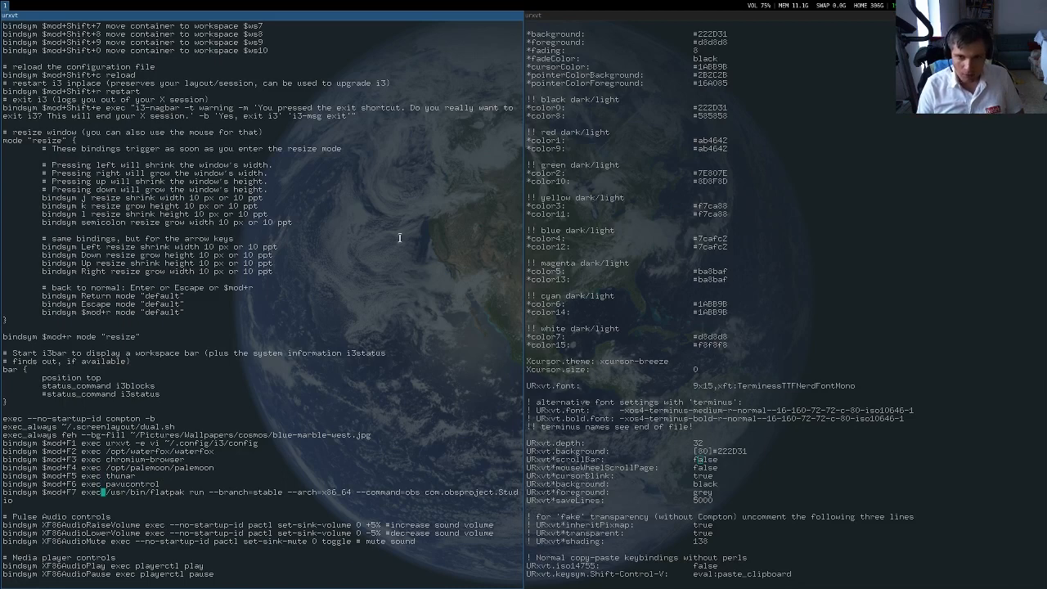
key("k")
key("k")
key("k")
key("k")
key("k")
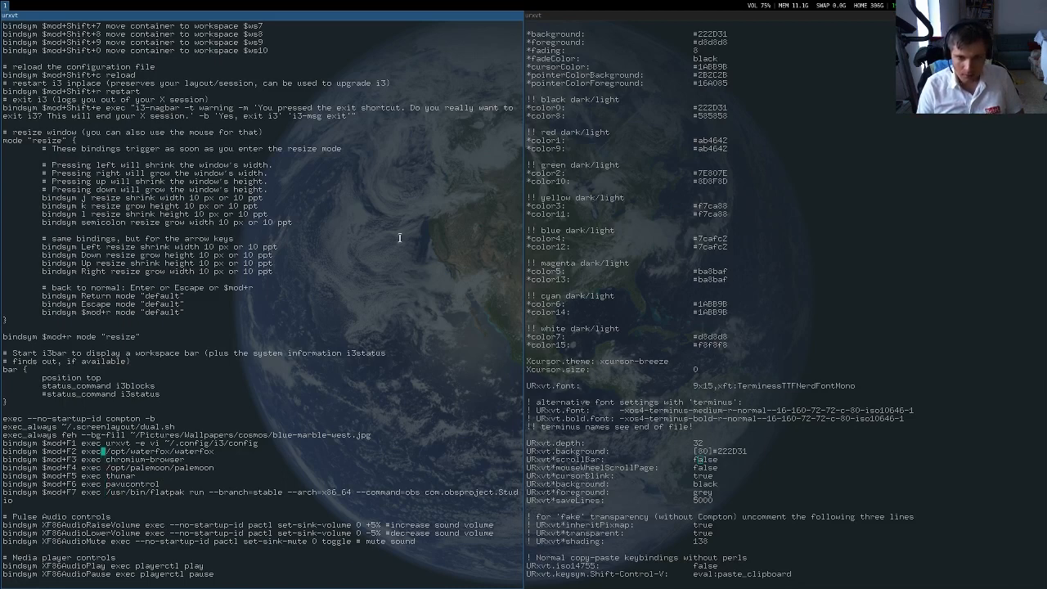
key("k")
key("k")
key("k")
key("k")
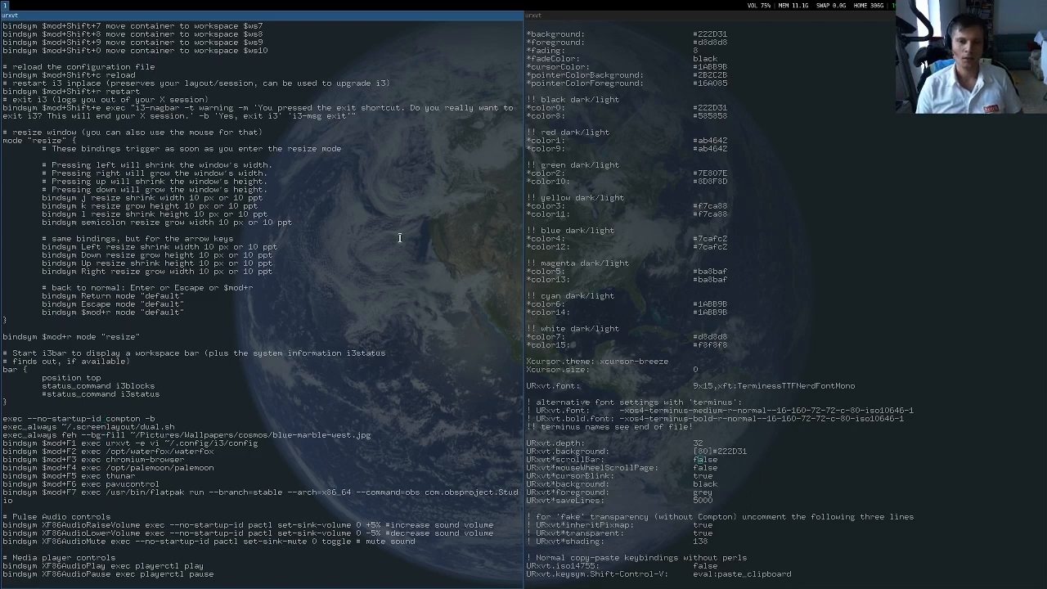
Examine the compton startup line from its exec command and --no-startup-id option through to the -b flag
key("h")
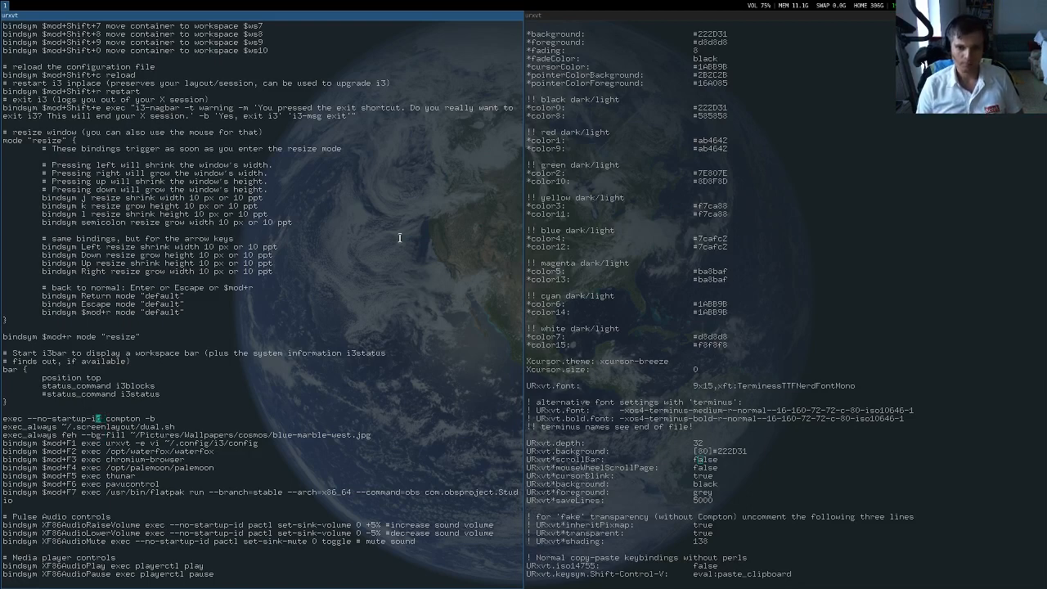
key("h")
key("h")
key("h")
key("h")
key("h")
key("h")
key("h")
key("h")
key("h")
key("h")
key("h")
key("h")
key("h")
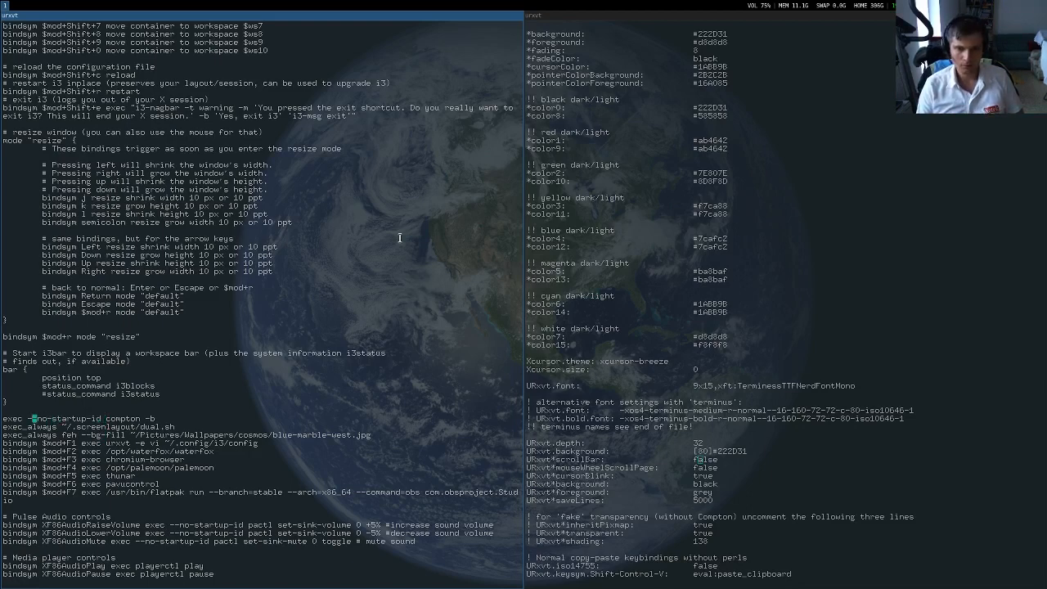
key("h")
key("h")
key("h")
key("l")
key("l")
key("l")
key("l")
key("l")
key("l")
key("l")
key("l")
key("l")
key("l")
key("l")
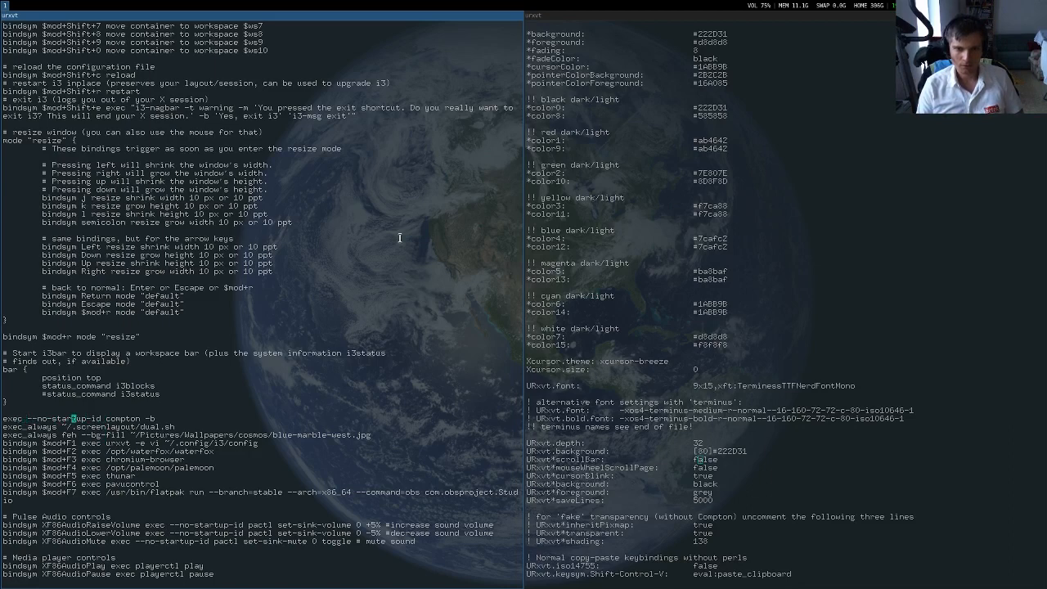
key("l")
key("l")
key("l")
key("l")
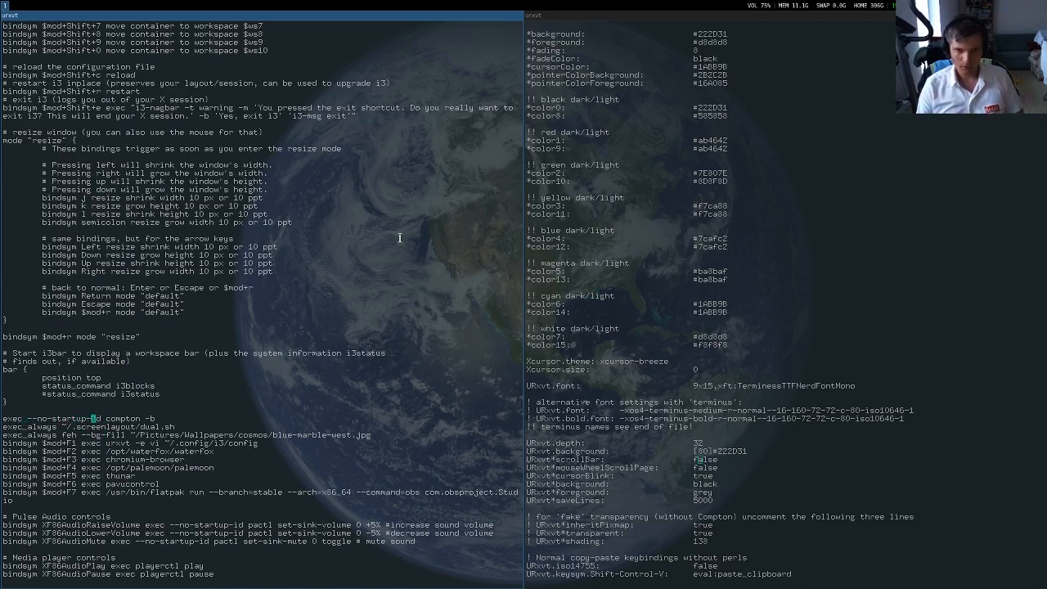
key("l")
key("l")
key("l")
key("l")
key("l")
key("l")
key("l")
key("l")
key("l")
key("l")
key("l")
key("l")
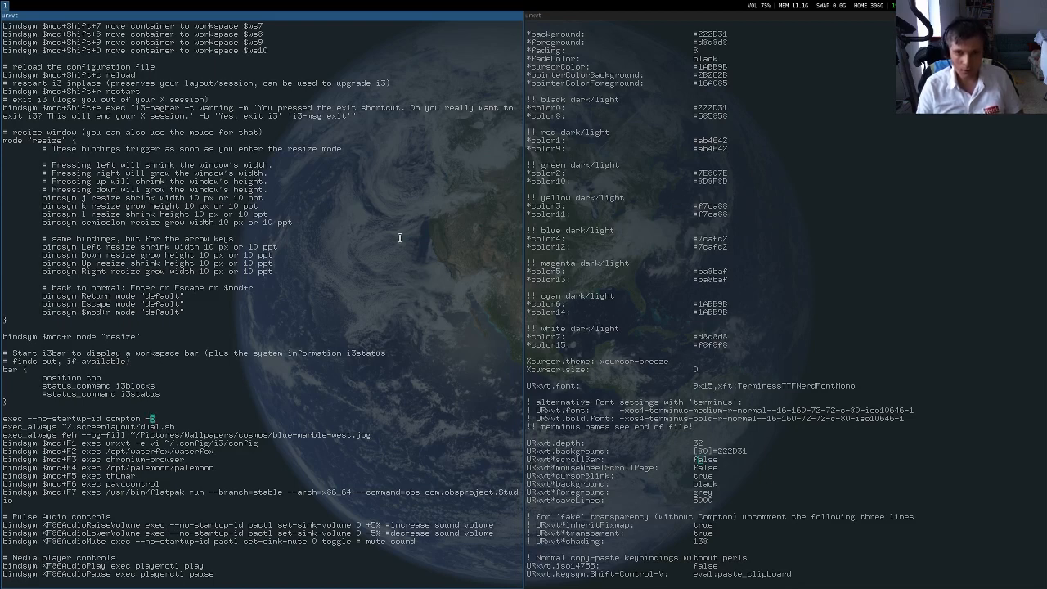
Examine the exec_always line that runs the ~/.screenlayout/dual.sh script, including its path and file name
key("Down")
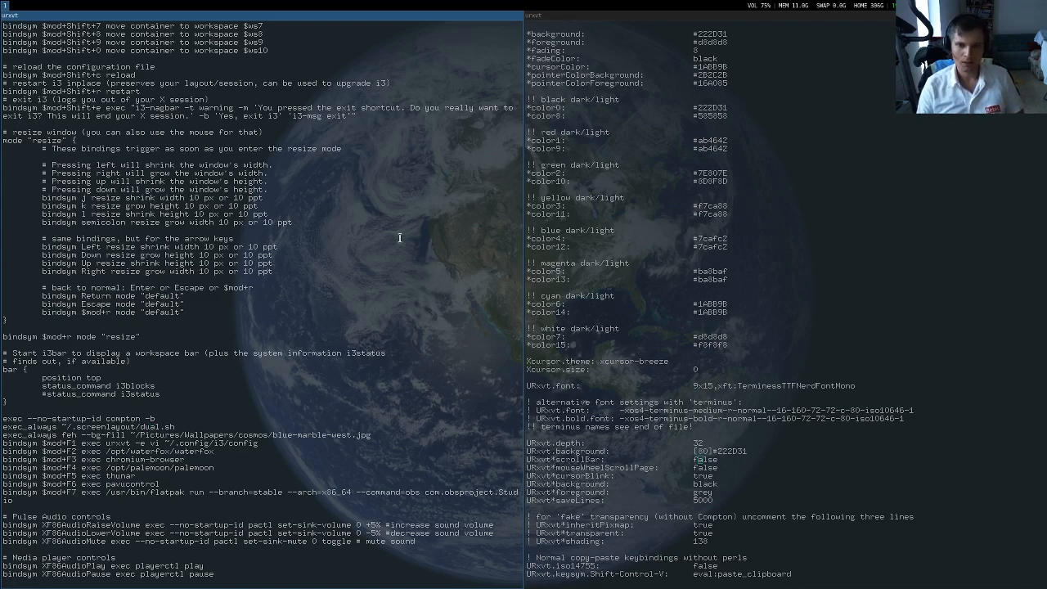
key("l")
key("l")
key("h")
key("h")
key("h")
key("h")
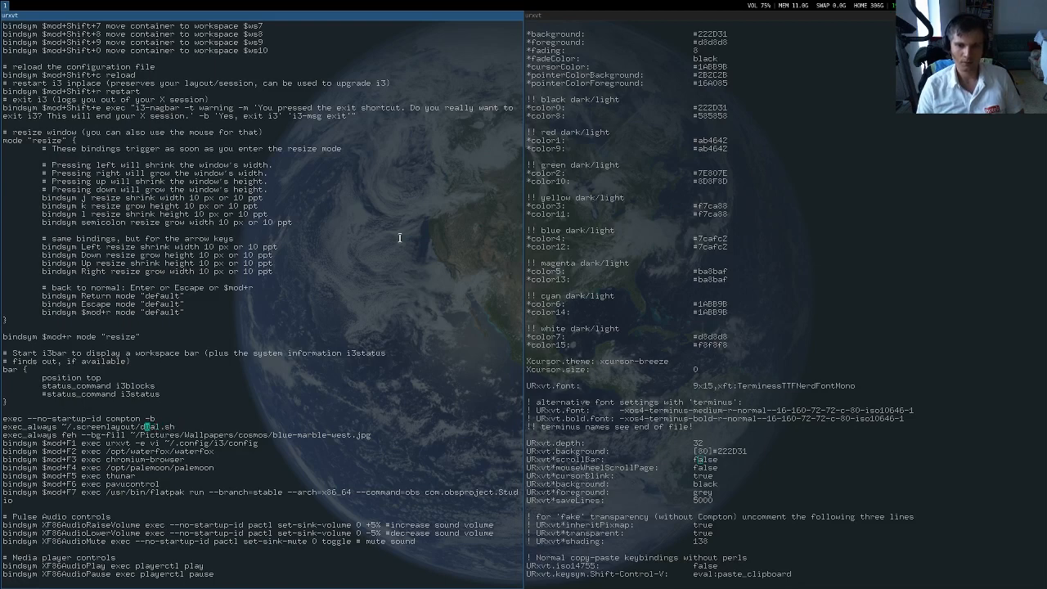
key("l")
key("l")
key("l")
key("l")
key("l")
key("l")
key("h")
key("h")
key("h")
key("h")
key("h")
key("h")
key("h")
key("h")
key("h")
key("h")
key("h")
key("h")
key("h")
key("h")
key("h")
key("h")
key("h")
key("h")
key("h")
key("h")
key("h")
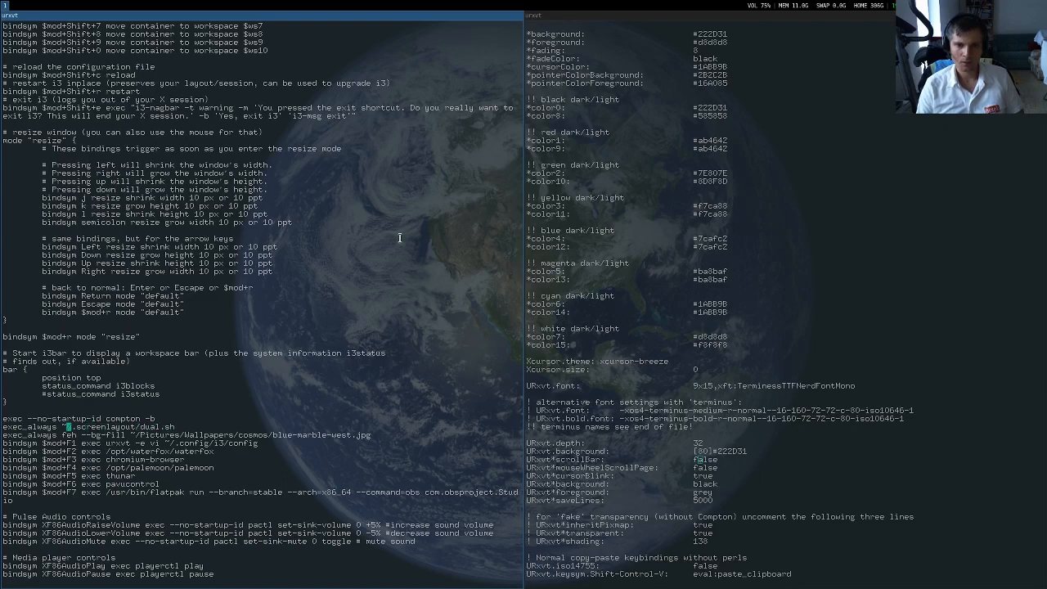
key("l")
key("l")
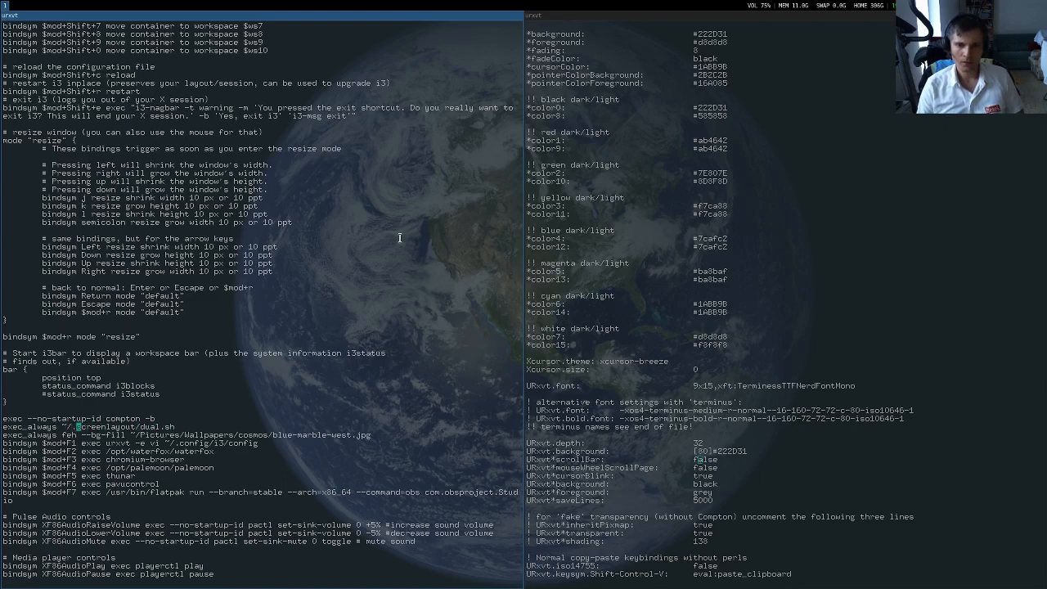
Read along the screen layout script's path from the .screenlayout folder to the end of dual.sh
key("l")
key("l")
key("l")
key("l")
key("l")
key("l")
key("l")
key("l")
key("l")
key("l")
key("l")
key("l")
key("l")
key("l")
key("l")
key("l")
key("l")
key("l")
key("l")
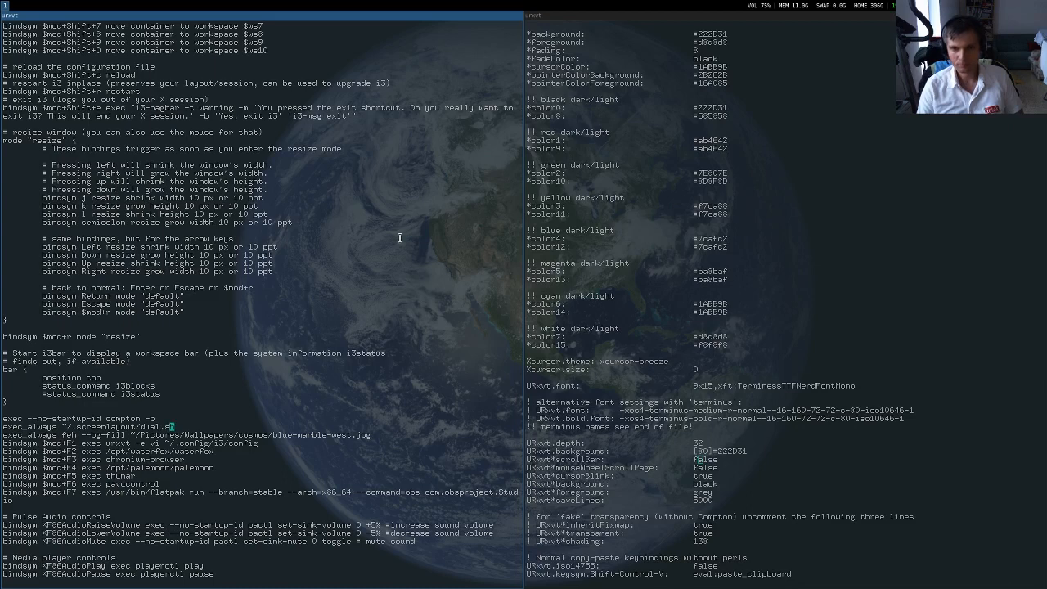
Examine the exec_always feh line, from its --bg-fill option to the wallpaper path under ~/Pictures
key("j")
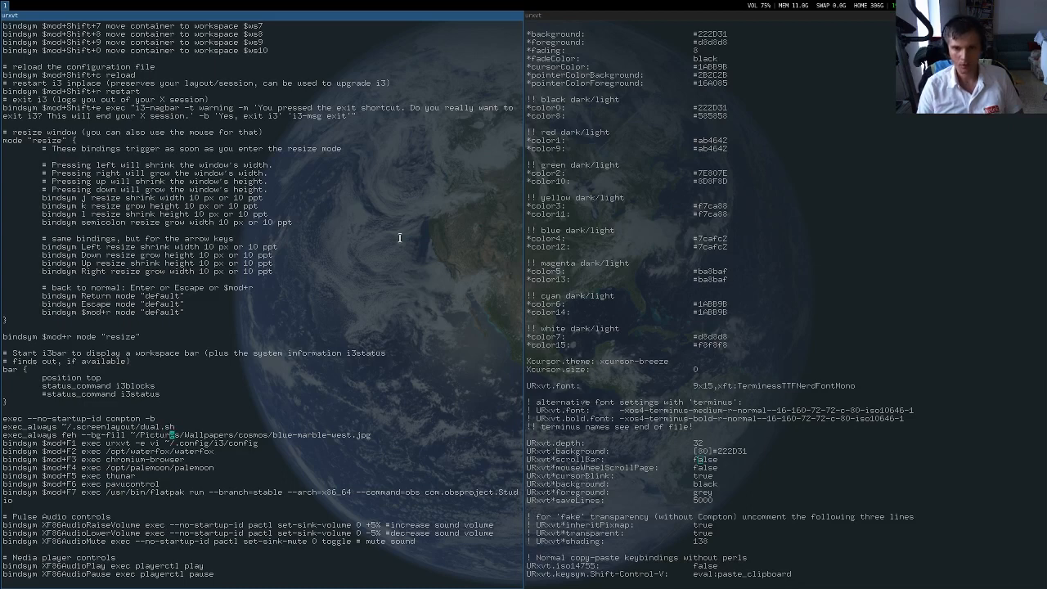
key("j")
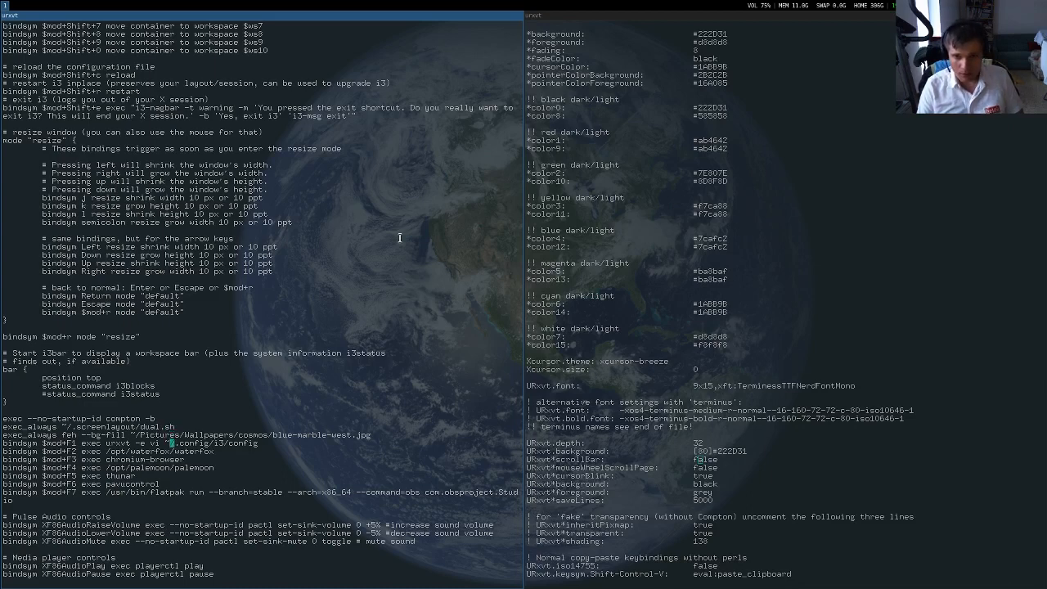
key("k")
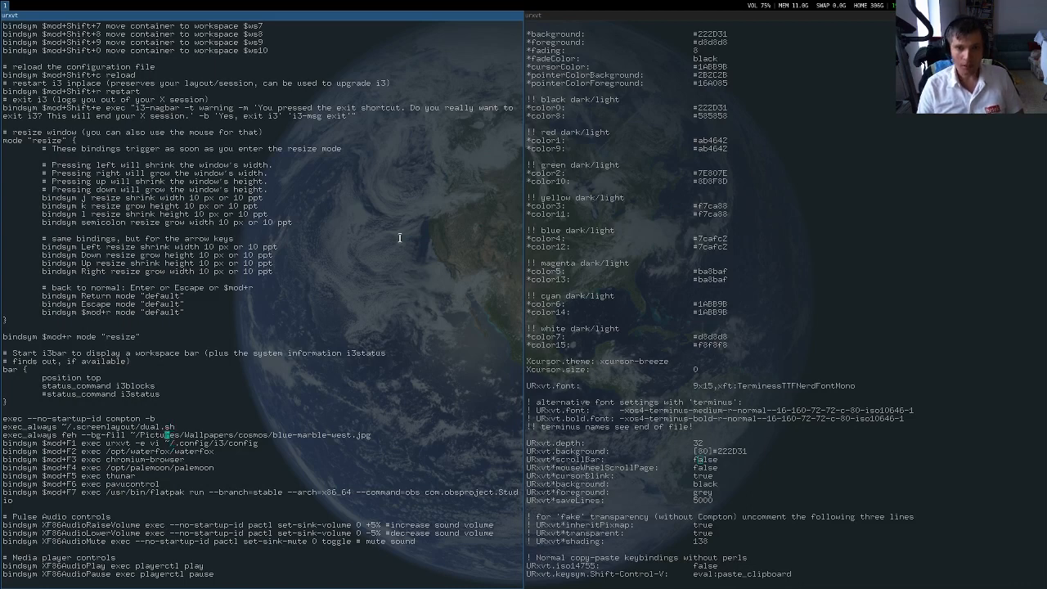
key("b")
key("b")
key("b")
key("b")
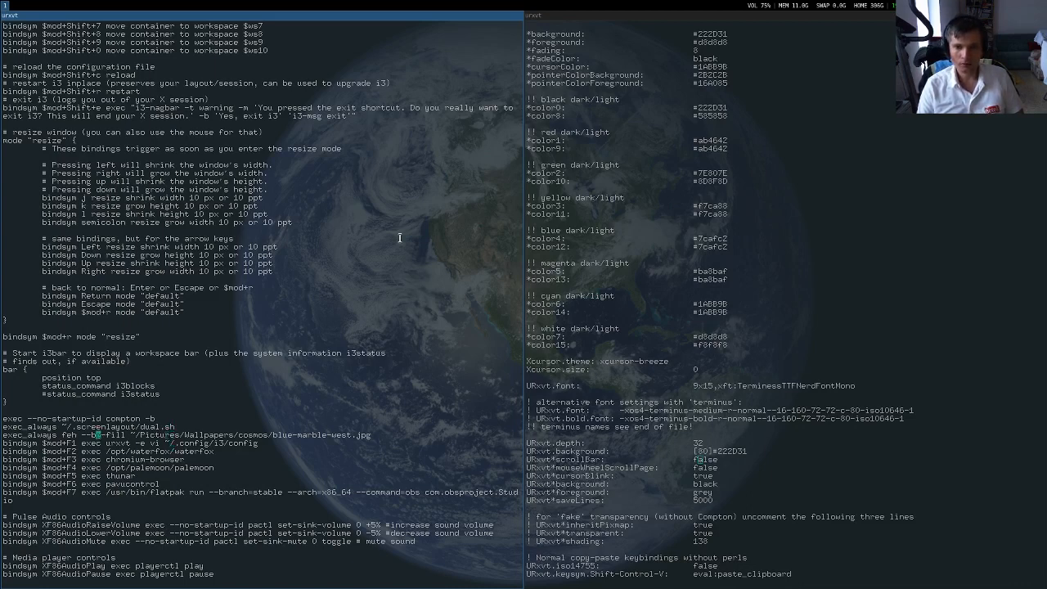
key("l")
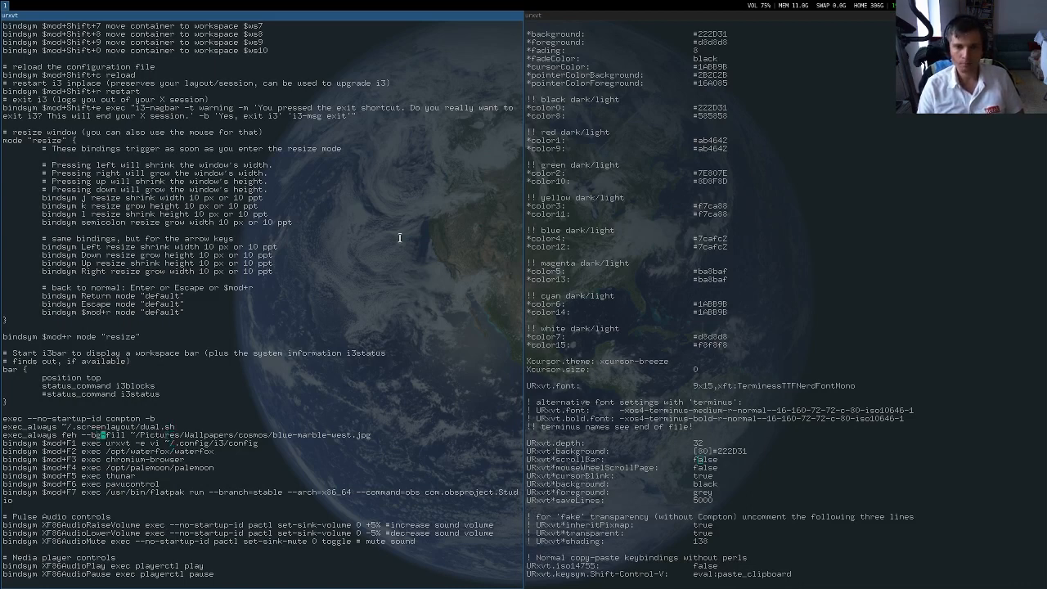
key("l")
key("l")
key("l")
key("l")
key("l")
key("l")
key("l")
key("l")
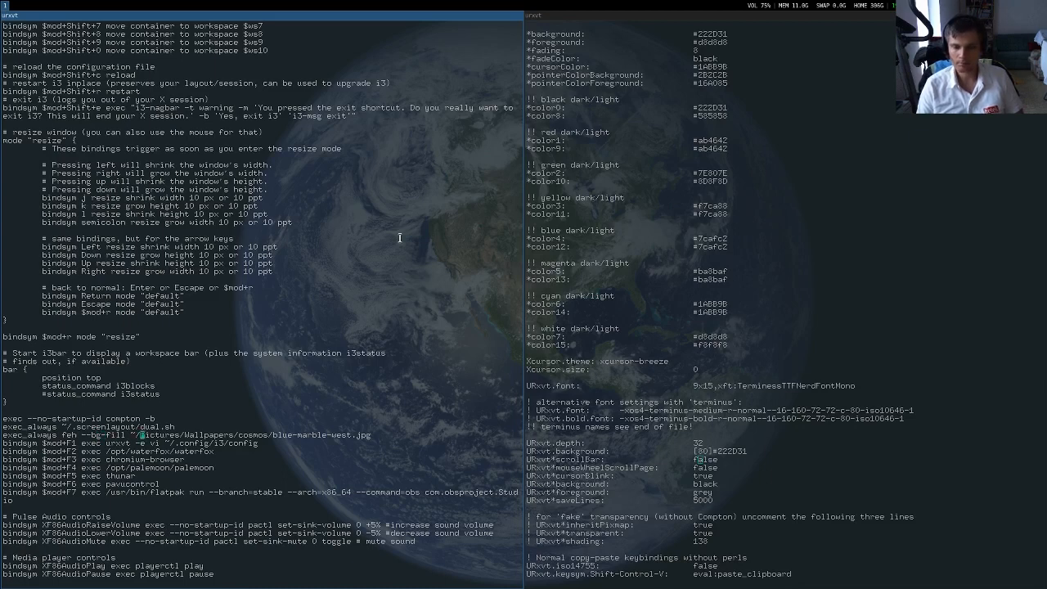
Go down through the function-key application bindings and review the Pulse Audio and media player control bindings
key("j")
key("j")
key("j")
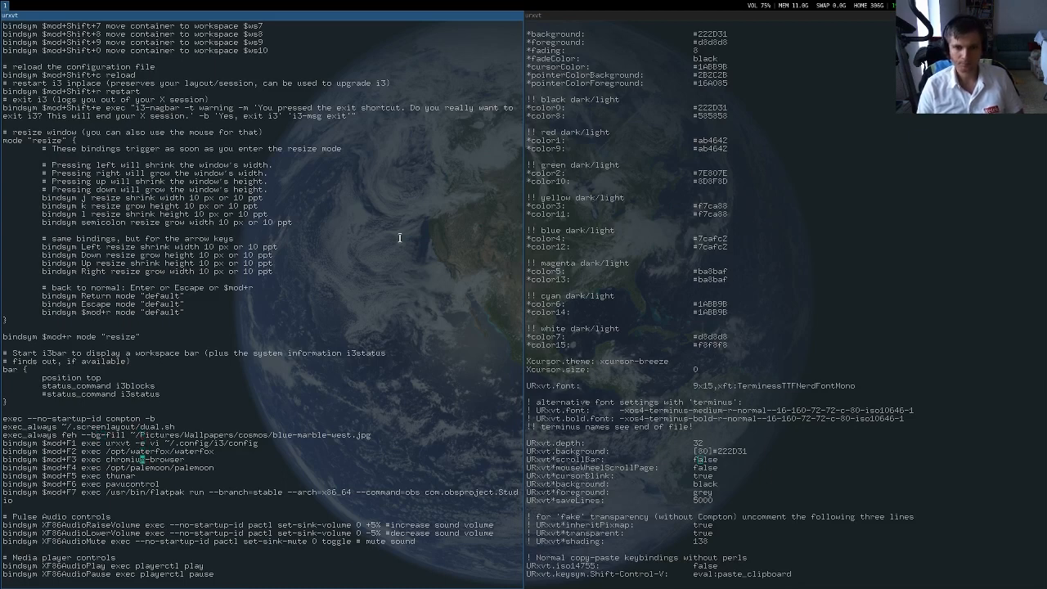
key("j")
key("j")
key("j")
key("j")
key("j")
key("j")
key("j")
key("j")
key("j")
key("j")
key("j")
key("j")
key("j")
key("j")
key("k")
key("k")
key("k")
key("k")
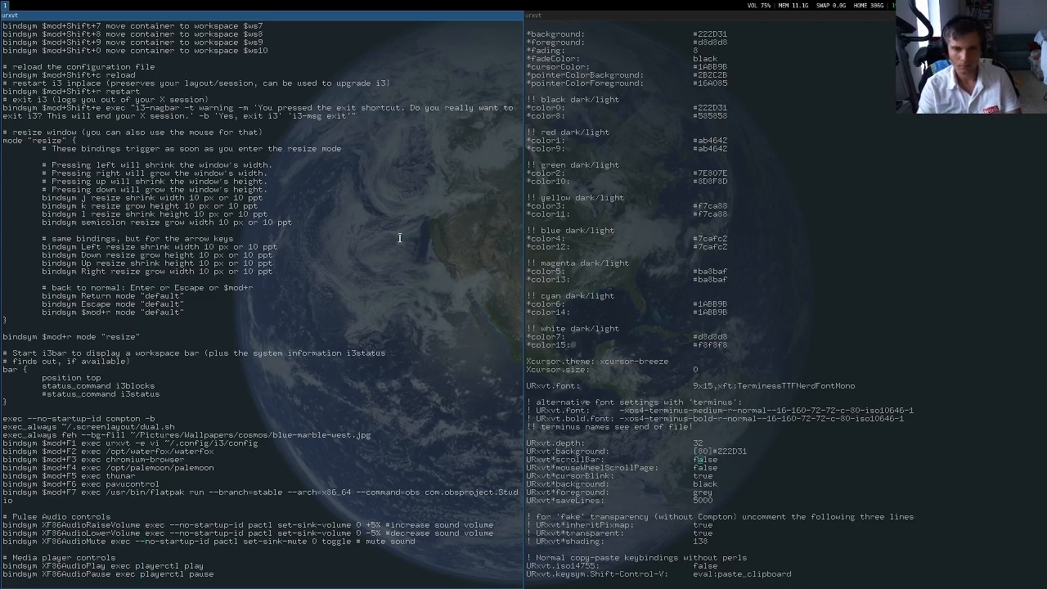
Open the application launcher, search for obs and clear the query
key("super+d")
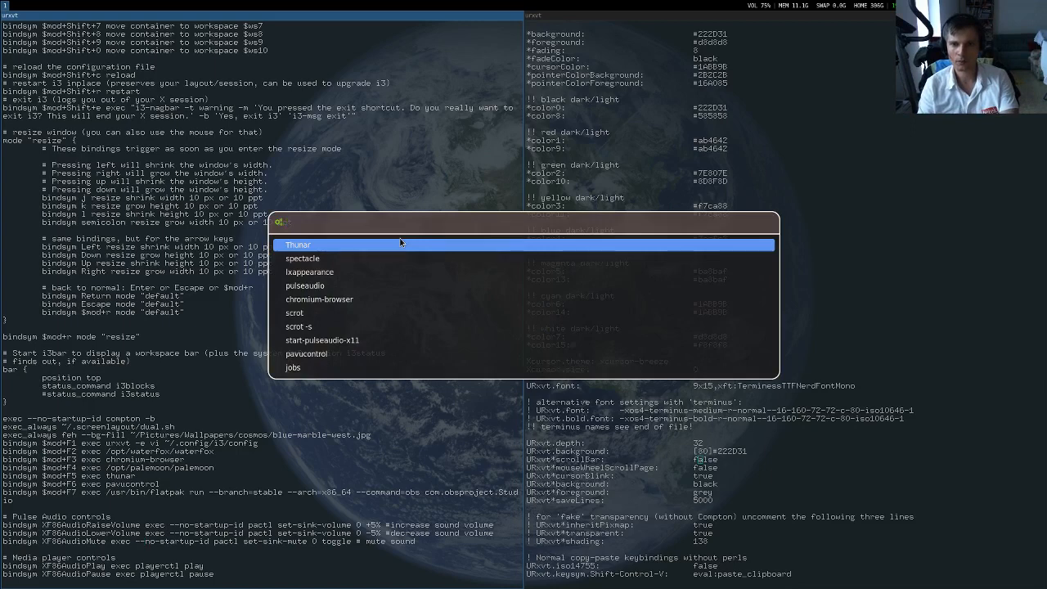
type("obs")
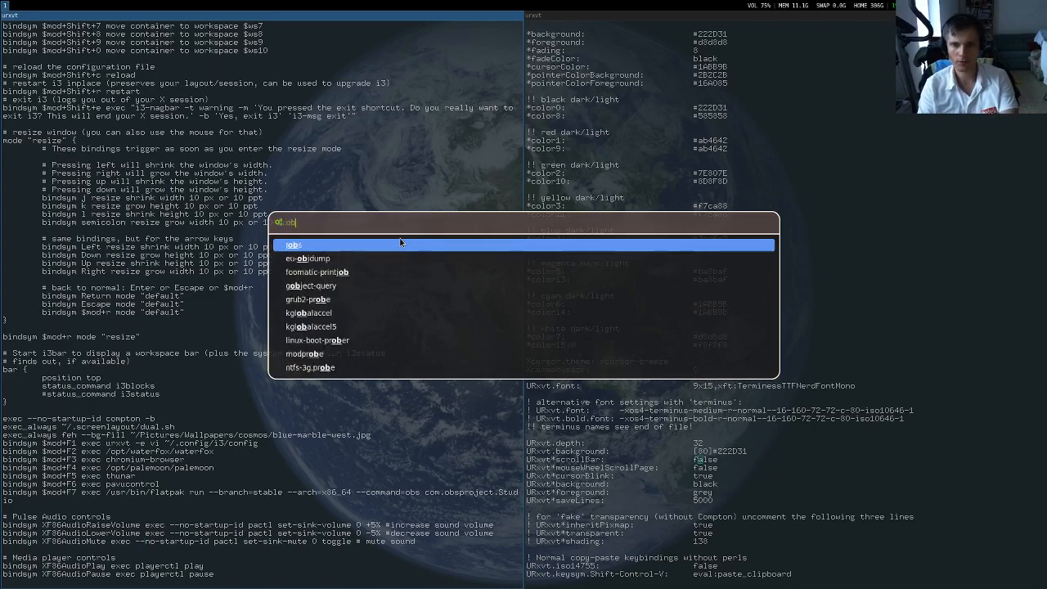
key("BackSpace")
key("BackSpace")
key("BackSpace")
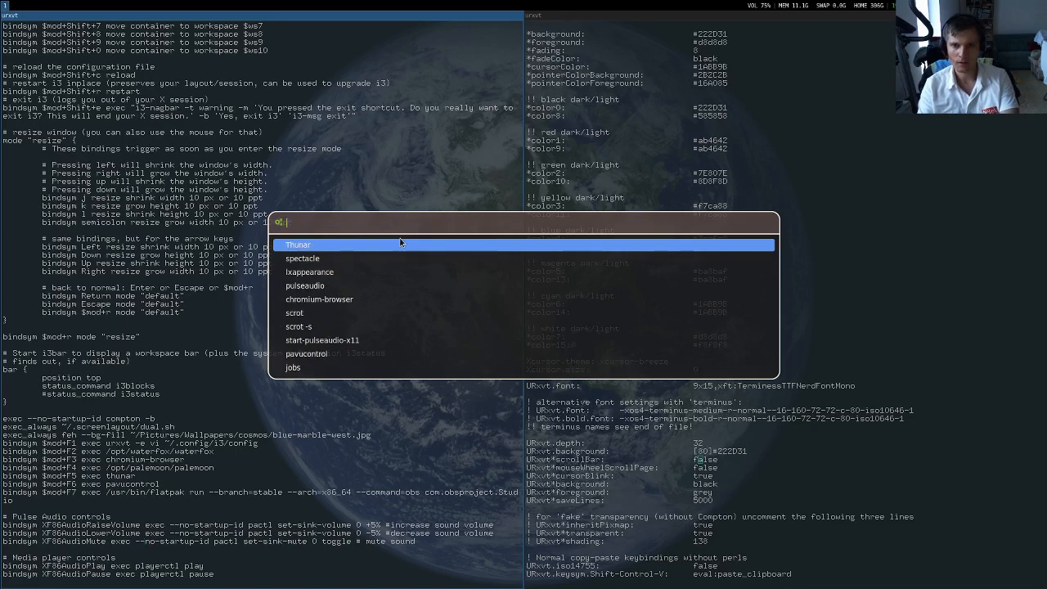
Search the launcher's run list for k, dol and fire, clearing each query
type("k")
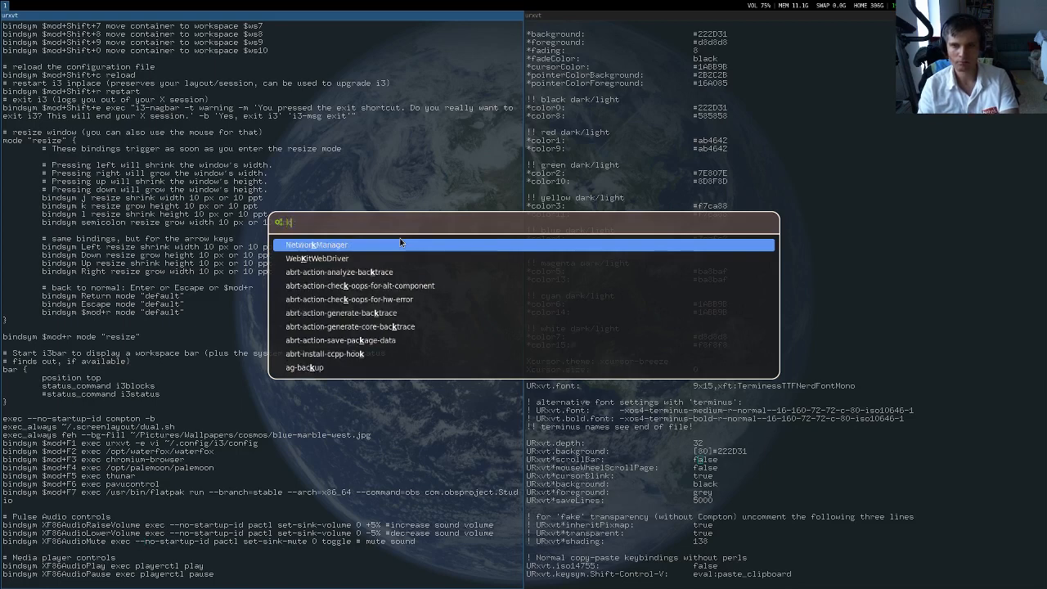
key("BackSpace")
type("dol")
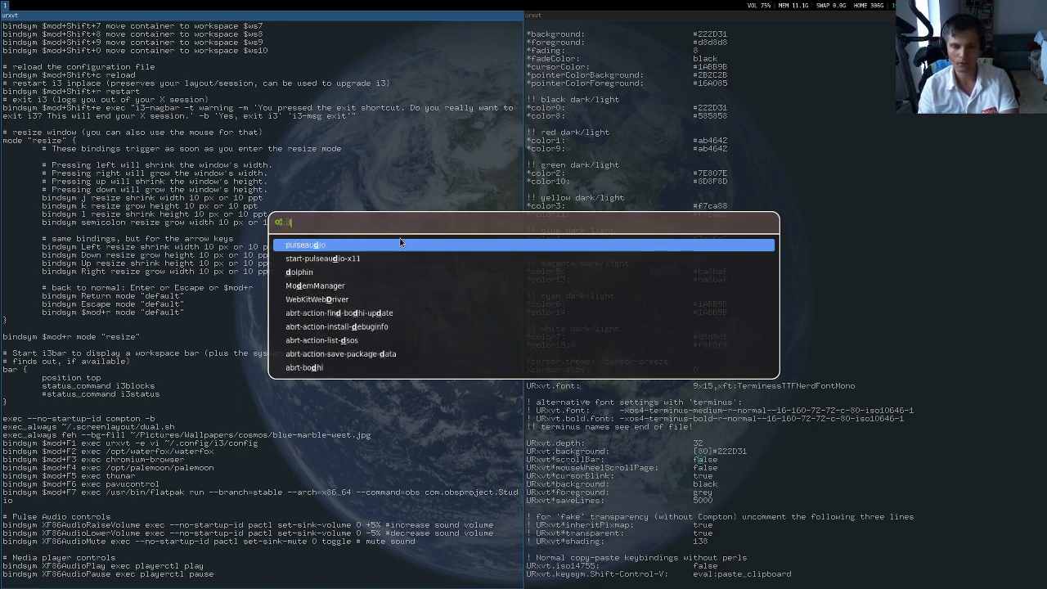
key("BackSpace")
key("BackSpace")
key("BackSpace")
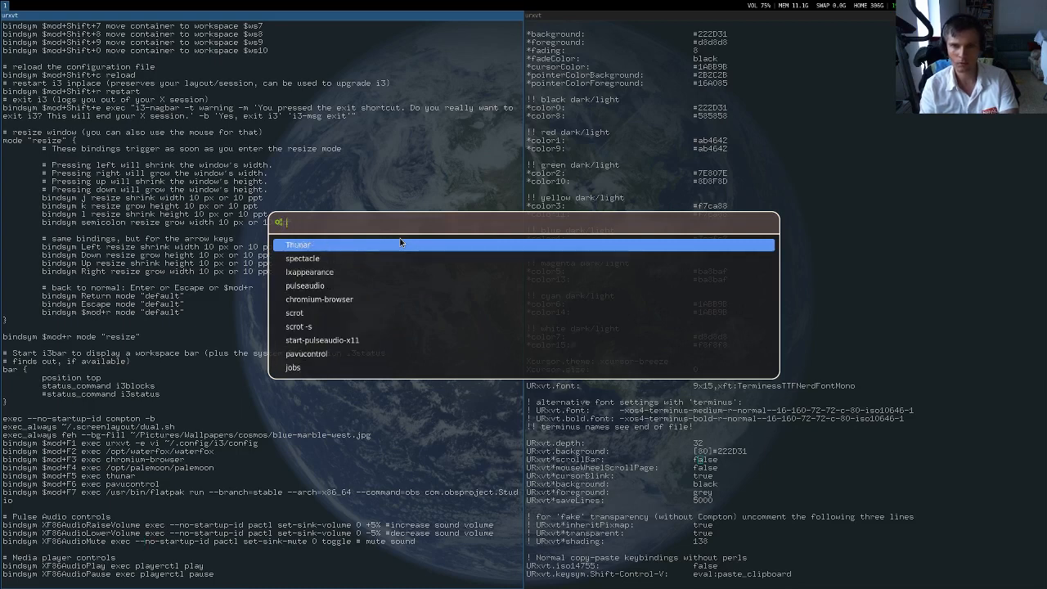
type("fire")
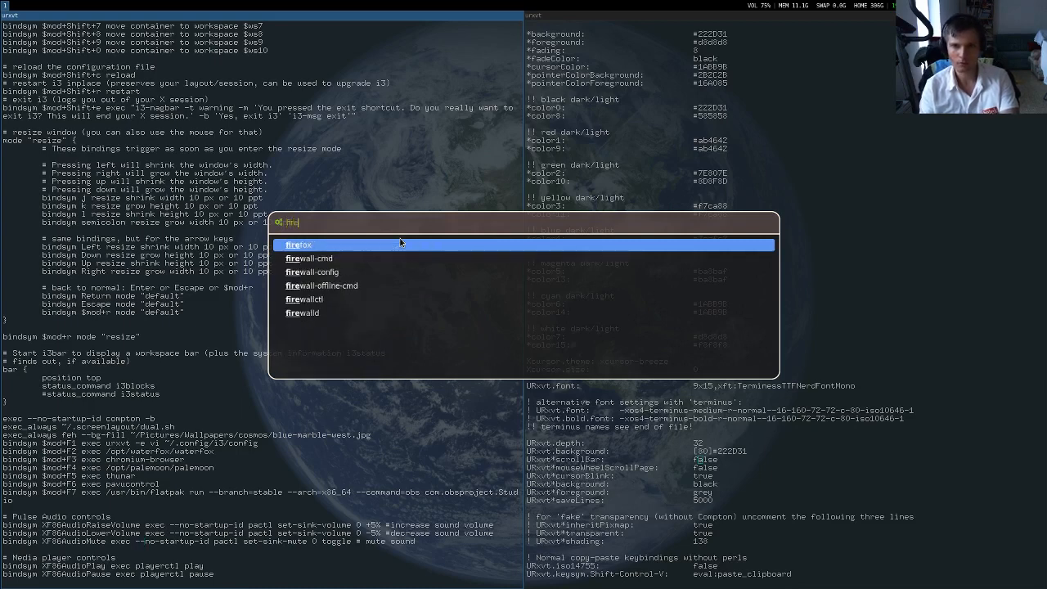
key("BackSpace")
key("BackSpace")
key("BackSpace")
key("BackSpace")
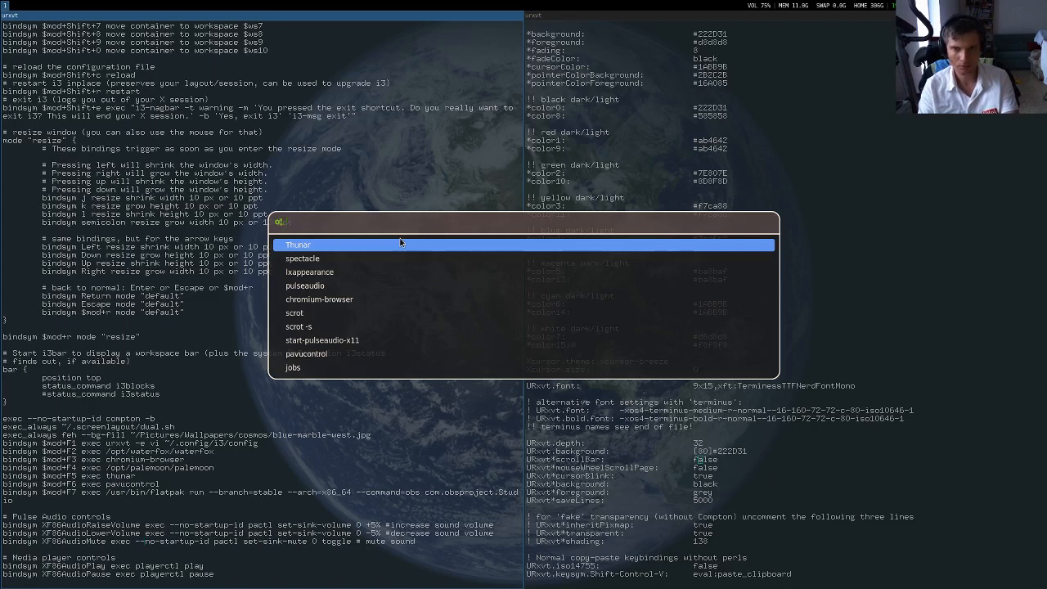
Browse the open windows in the launcher's window mode, and close the launcher after returning to the run list
key("shift+Right")
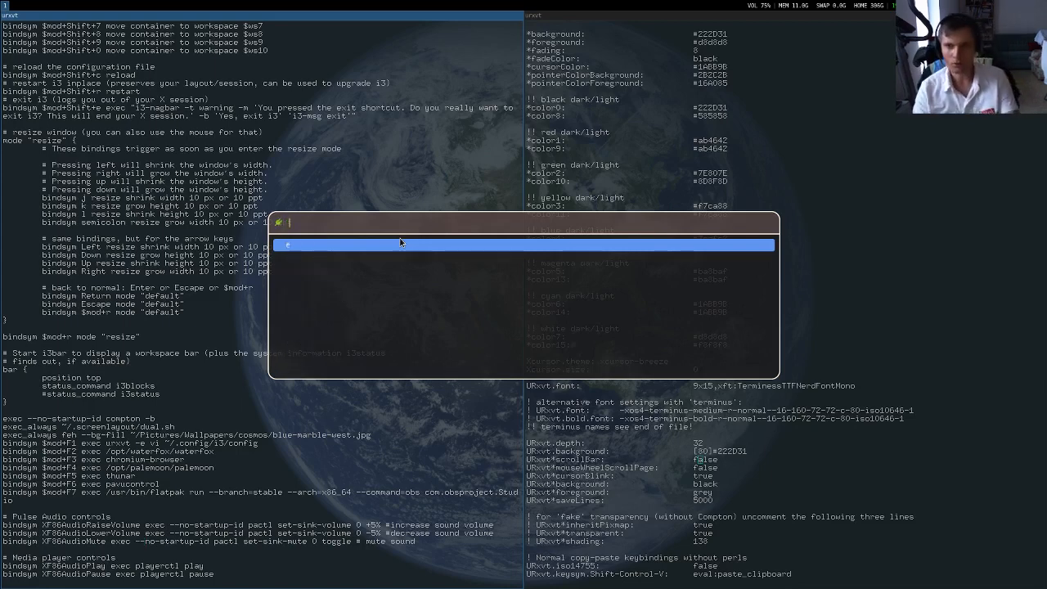
key("shift+Right")
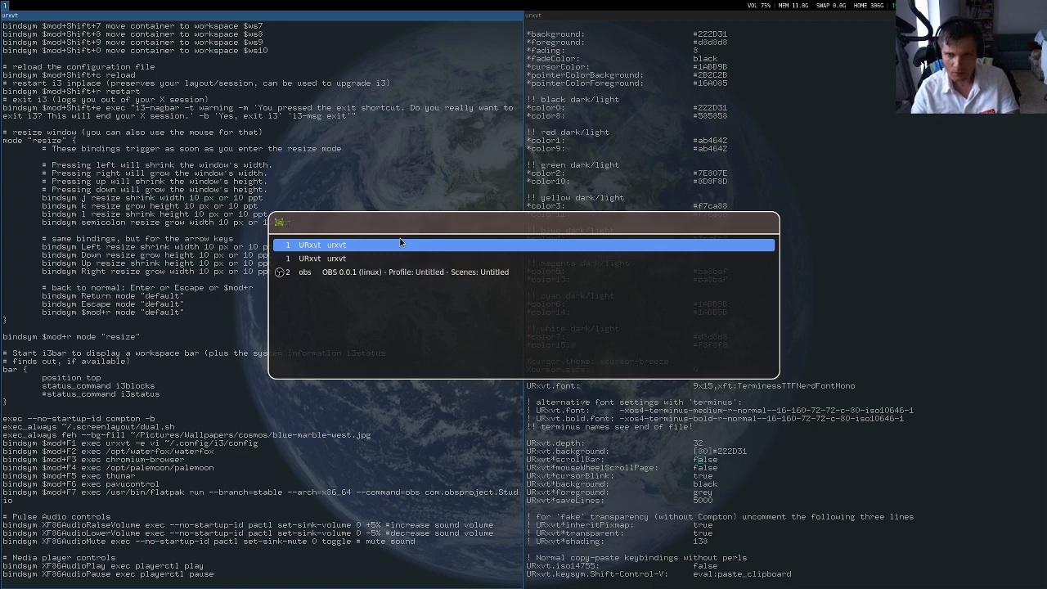
key("Down")
key("Up")
key("Down")
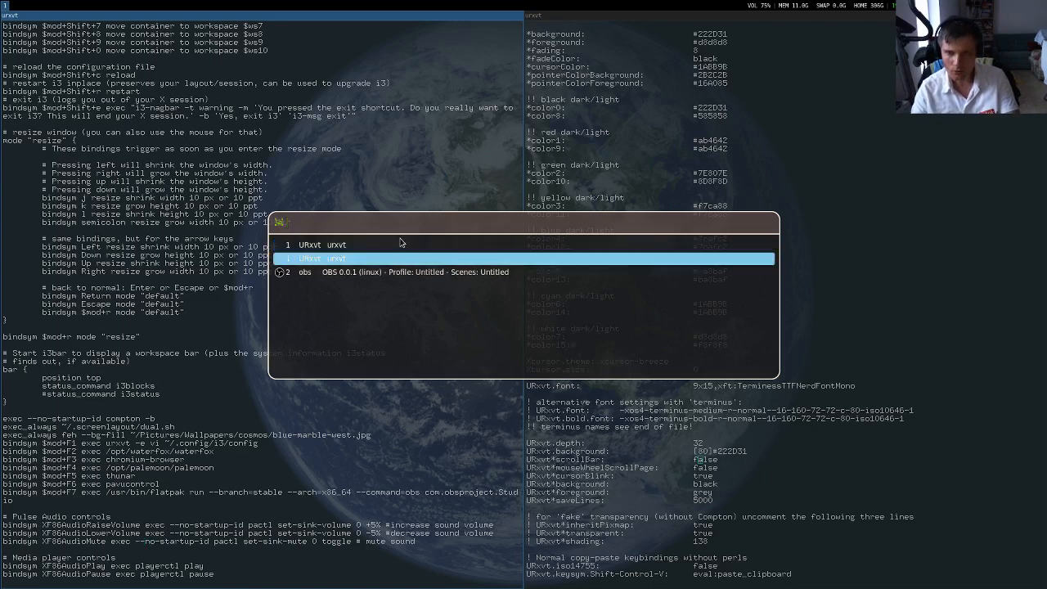
key("Down")
key("Up")
key("Up")
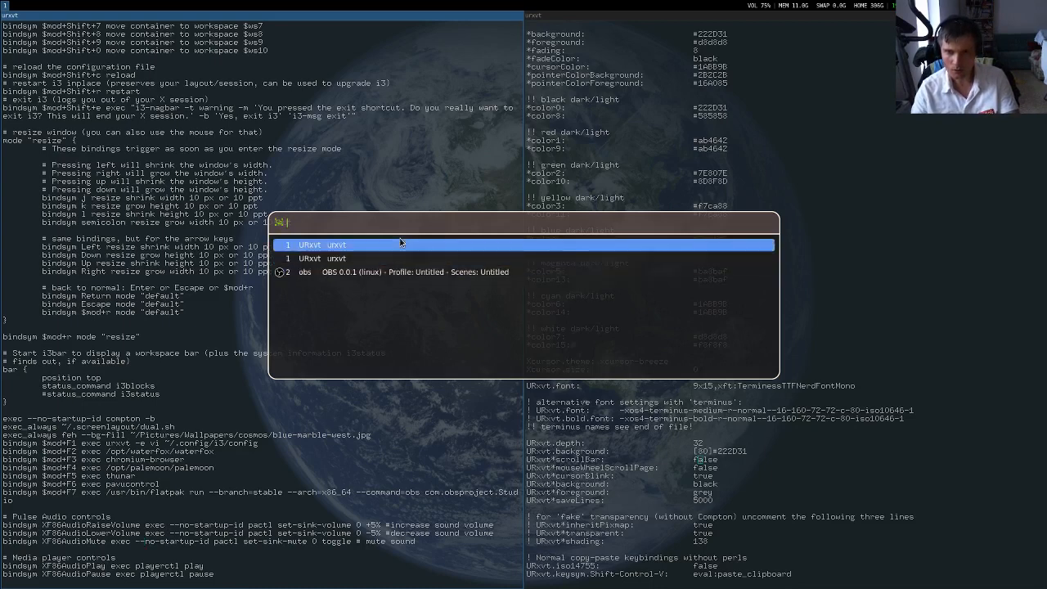
key("shift+Right")
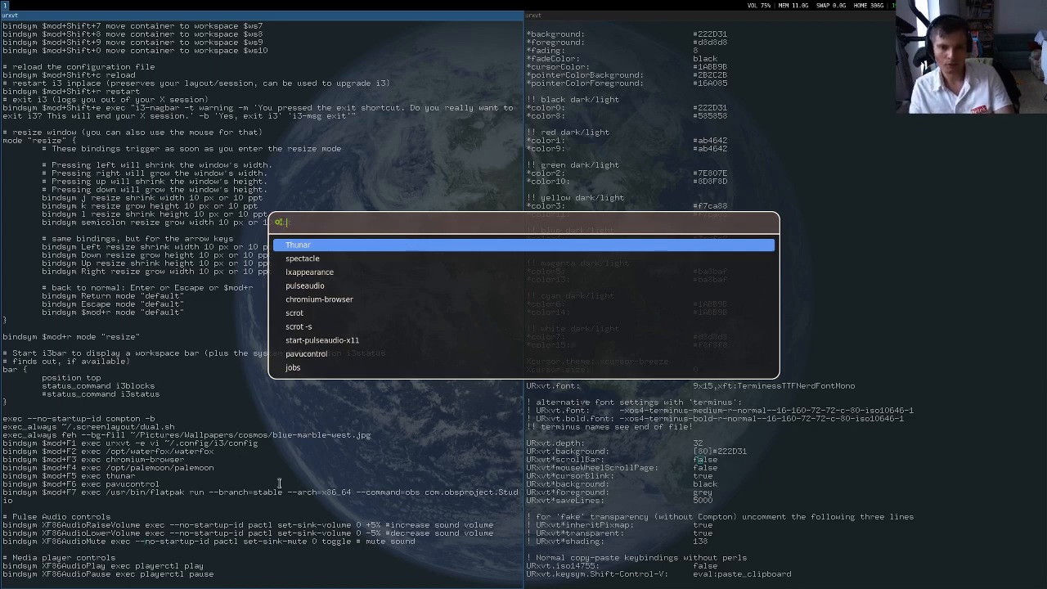
key("Escape")
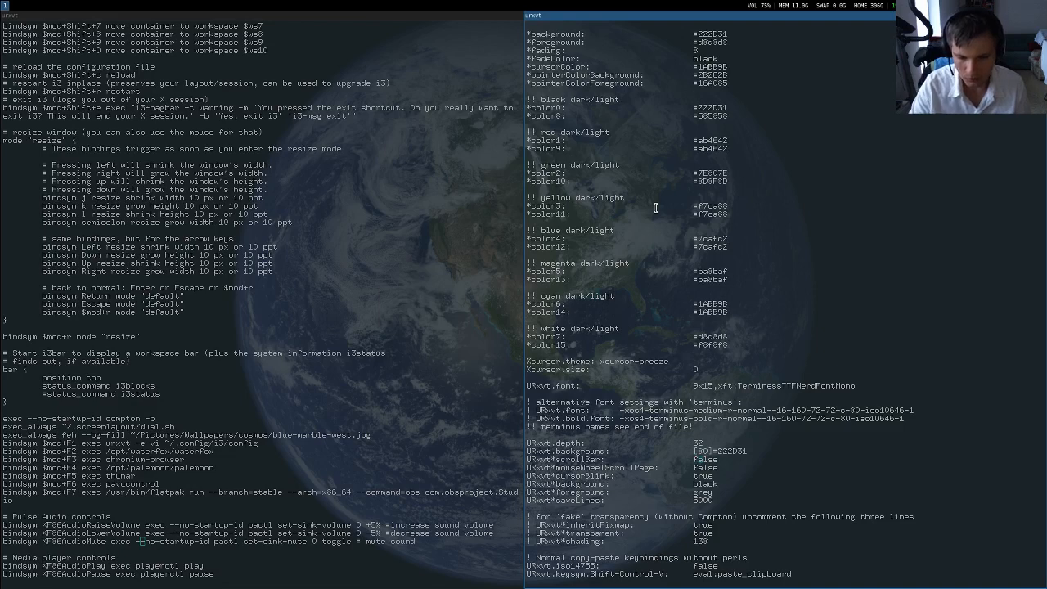
Open Volume Control with its i3 binding, show the output devices and raise the headset volume to 80%
key("super+F6")
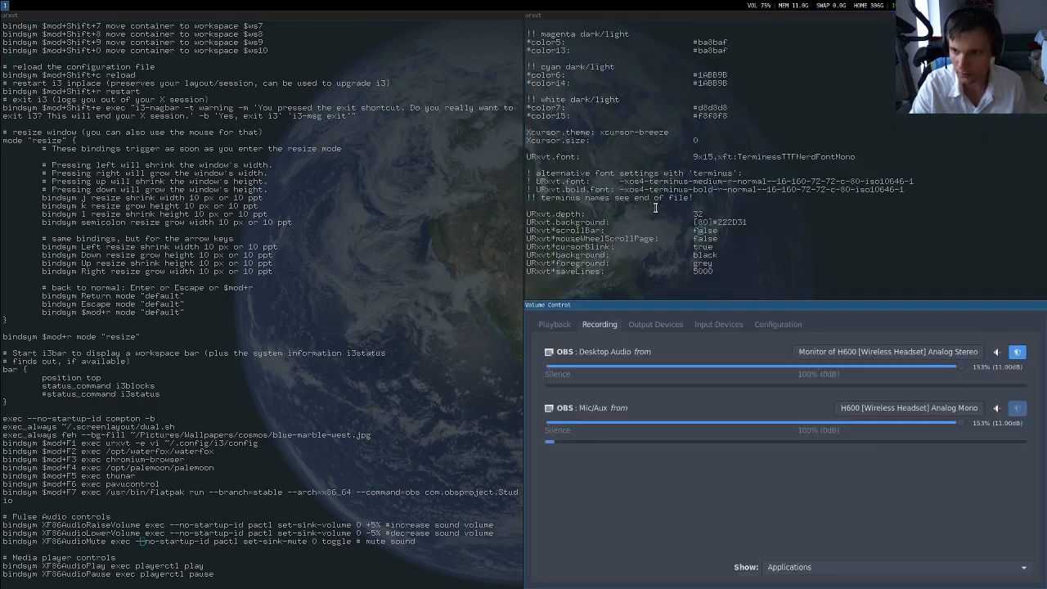
left_click(655, 325)
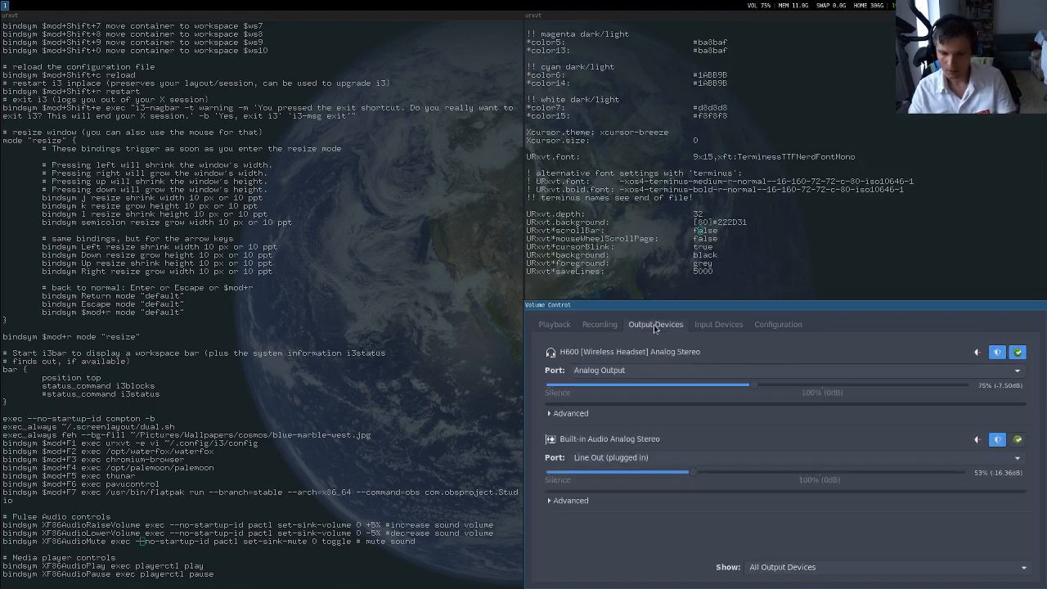
key("XF86AudioRaiseVolume")
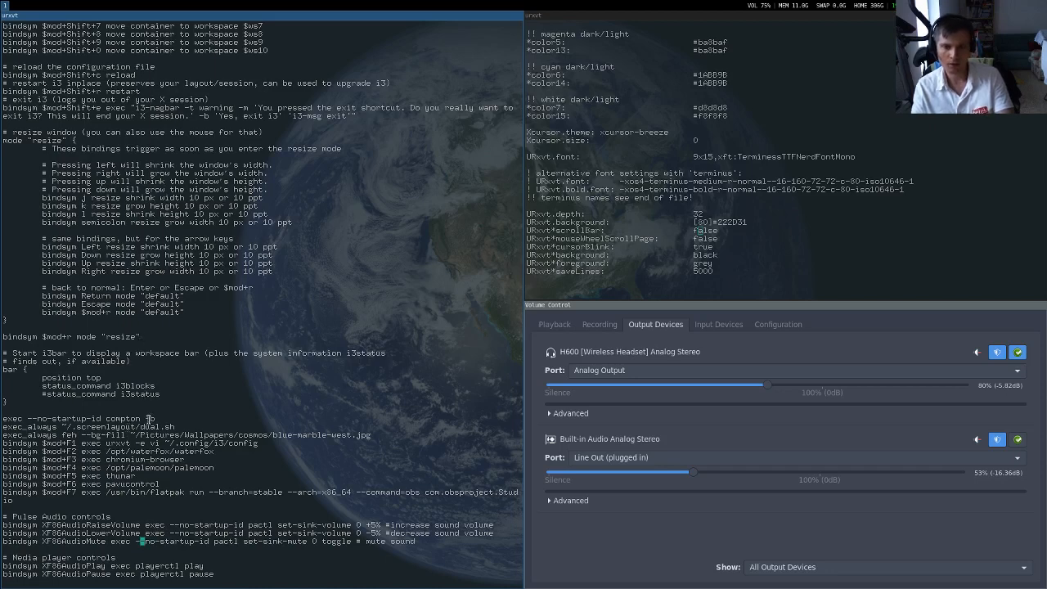
scroll(149, 419, "up", 20)
scroll(150, 422, "down", 20)
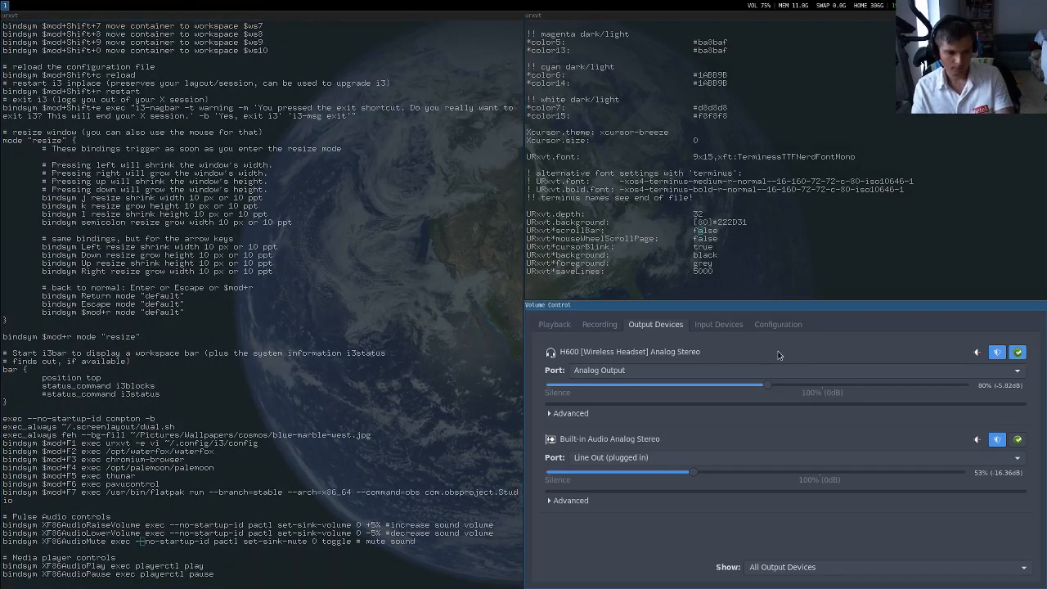
Close the Volume Control and .Xresources windows, and quit the i3 config in vi without saving
key("super+shift+q")
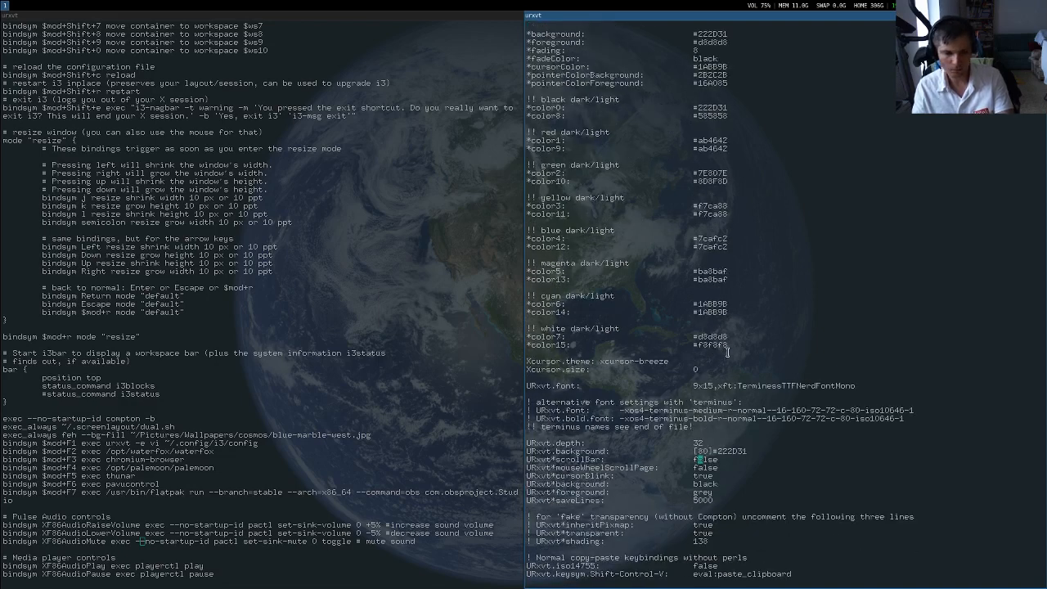
key("super+shift+q")
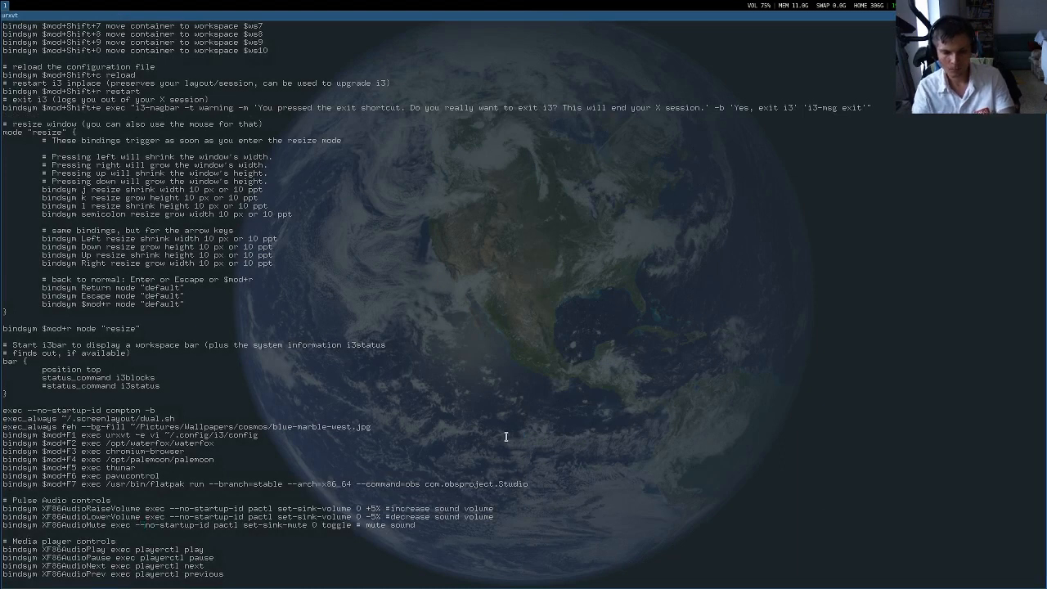
type(":")
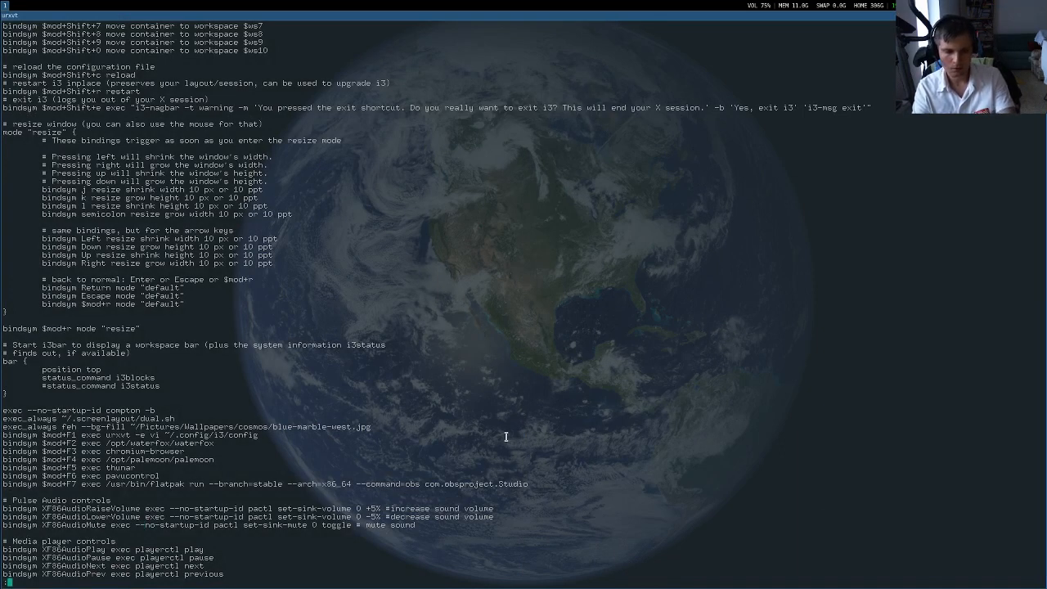
type("q!")
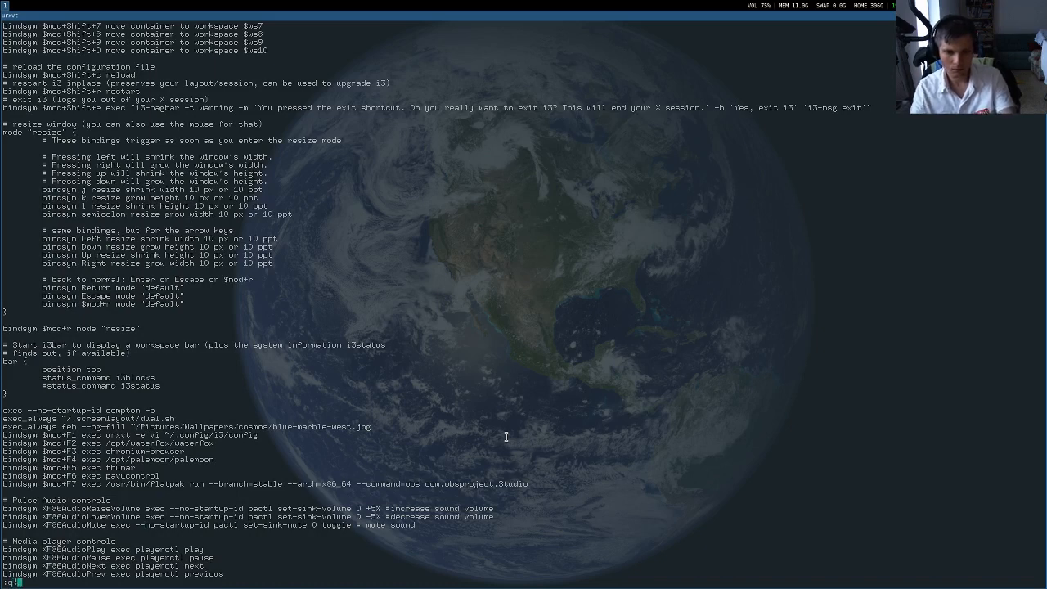
key("Return")
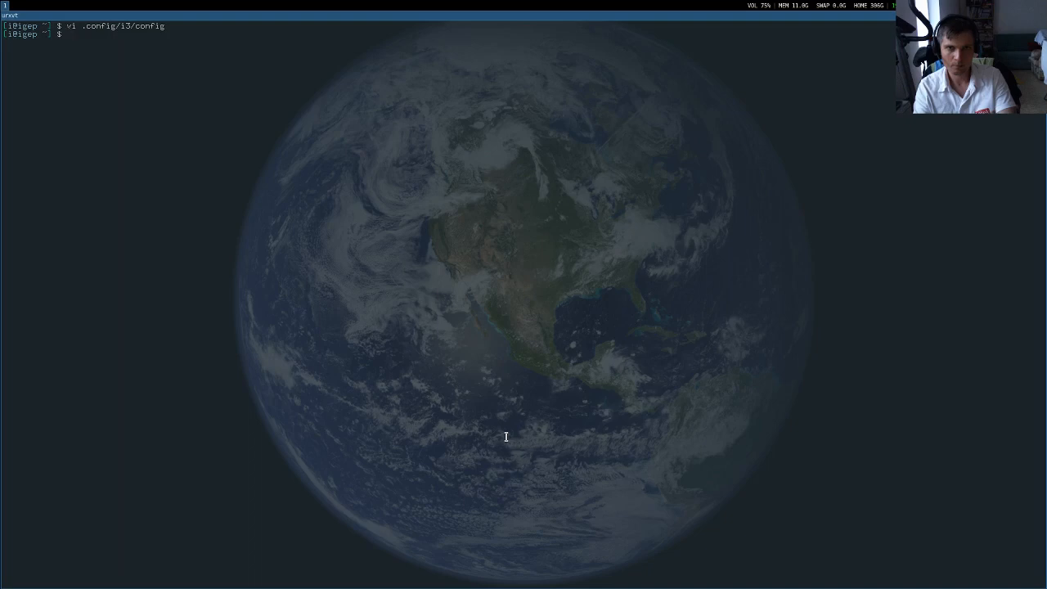
List the contents of the .config folder and change into its rofi subfolder
type("ls .config")
key("Return")
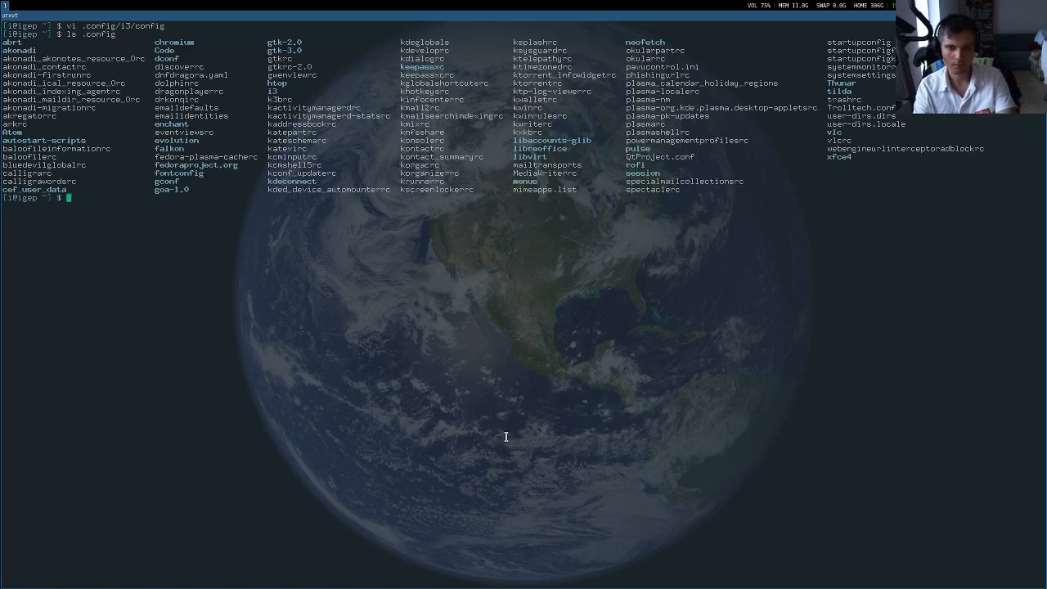
type("cd .config/fori")
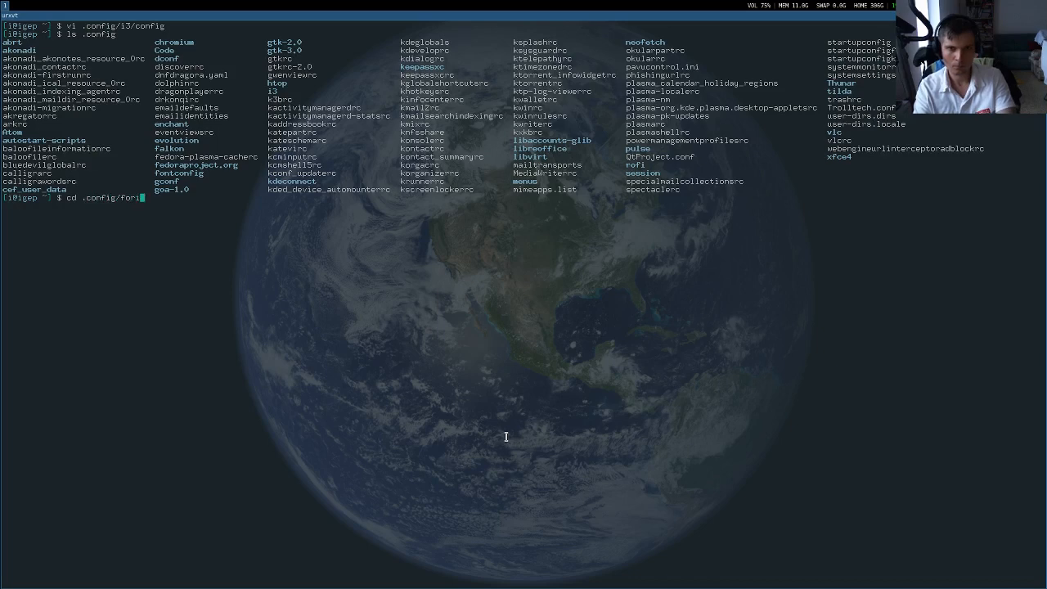
key("Return")
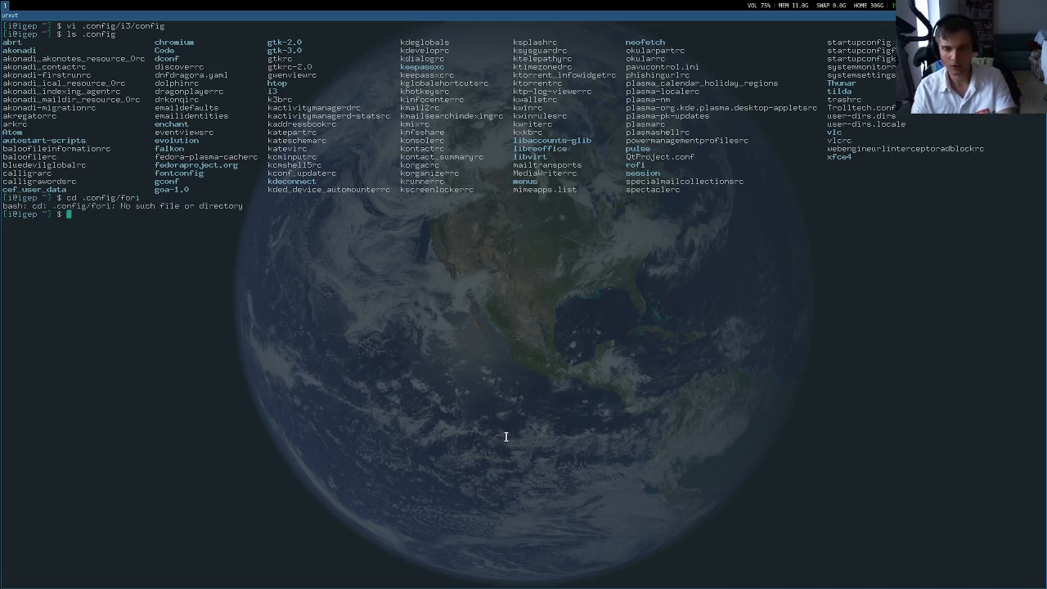
key("Up")
key("BackSpace")
key("BackSpace")
key("BackSpace")
key("BackSpace")
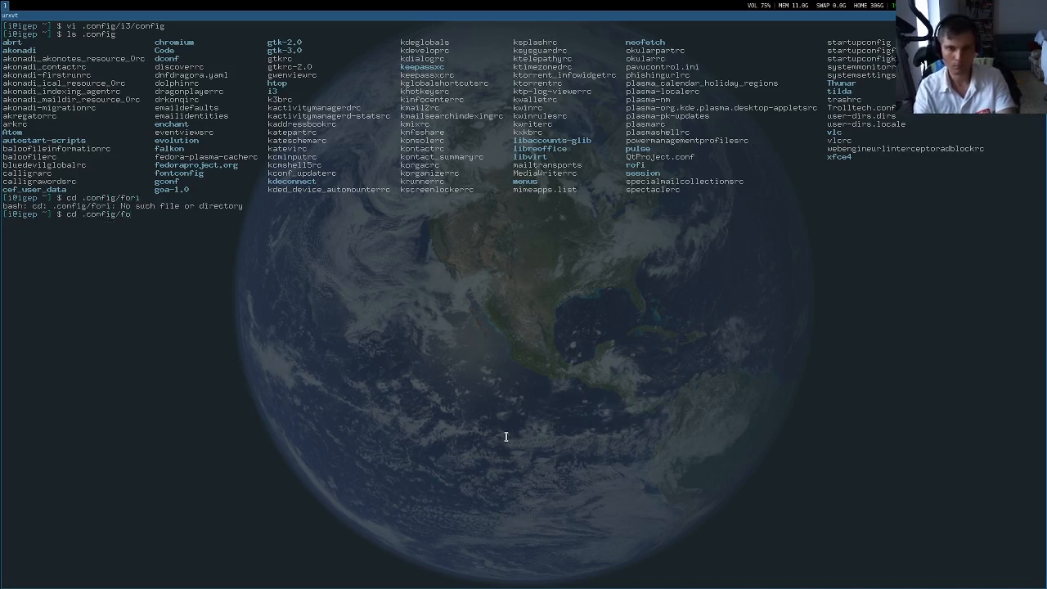
type("rofi")
key("Return")
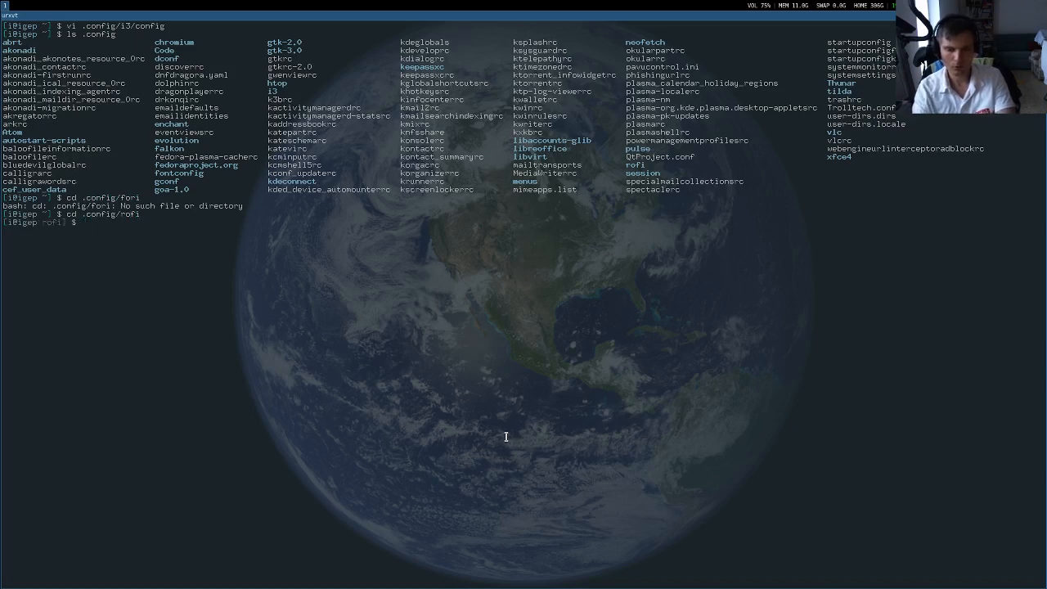
List the files in the rofi folder and open its config file in vi
type("ls")
key("Return")
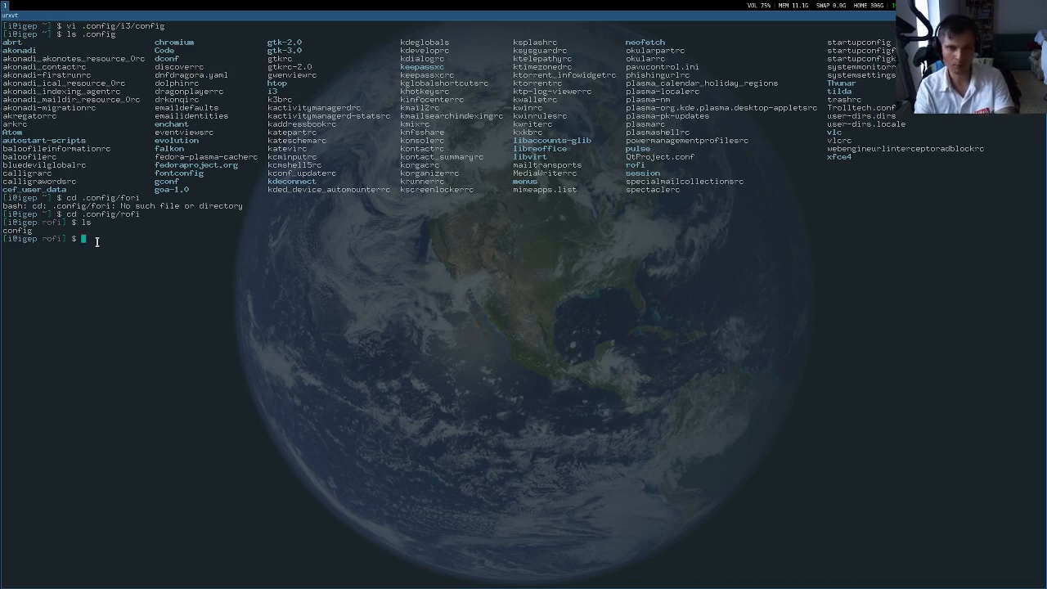
type("vi ")
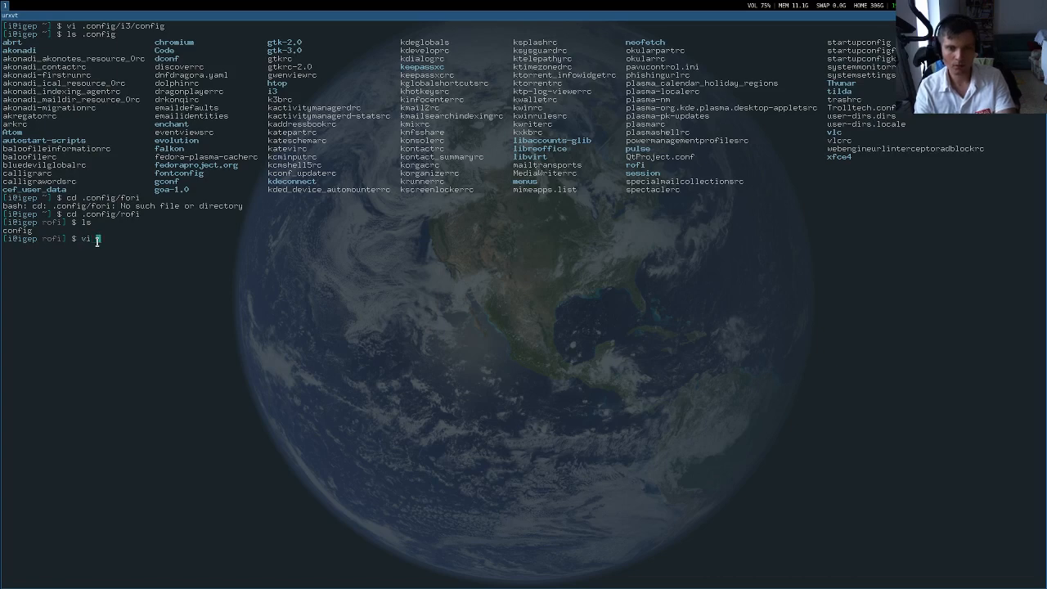
type("config")
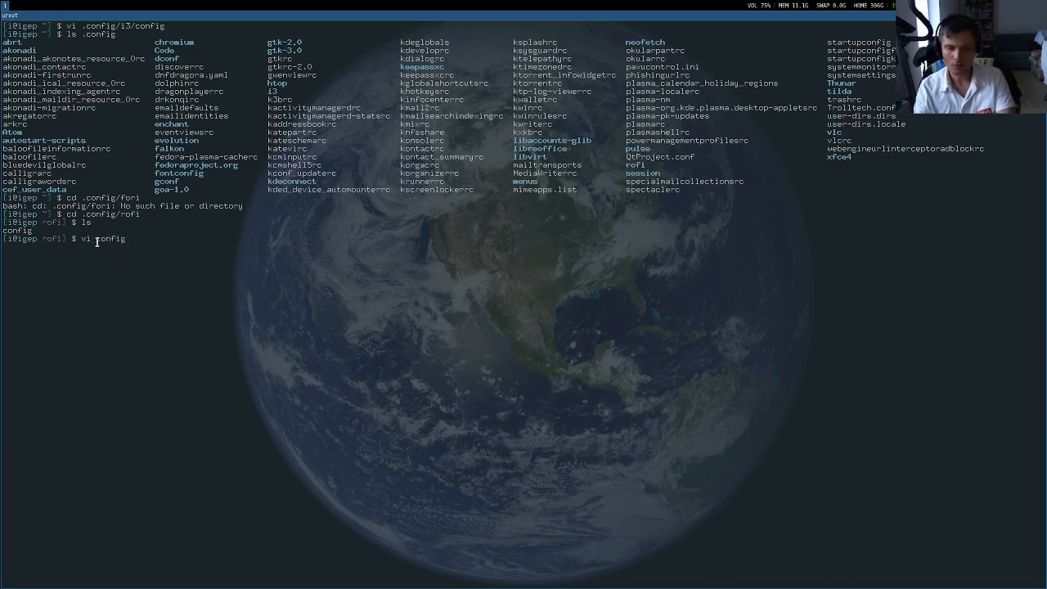
key("Return")
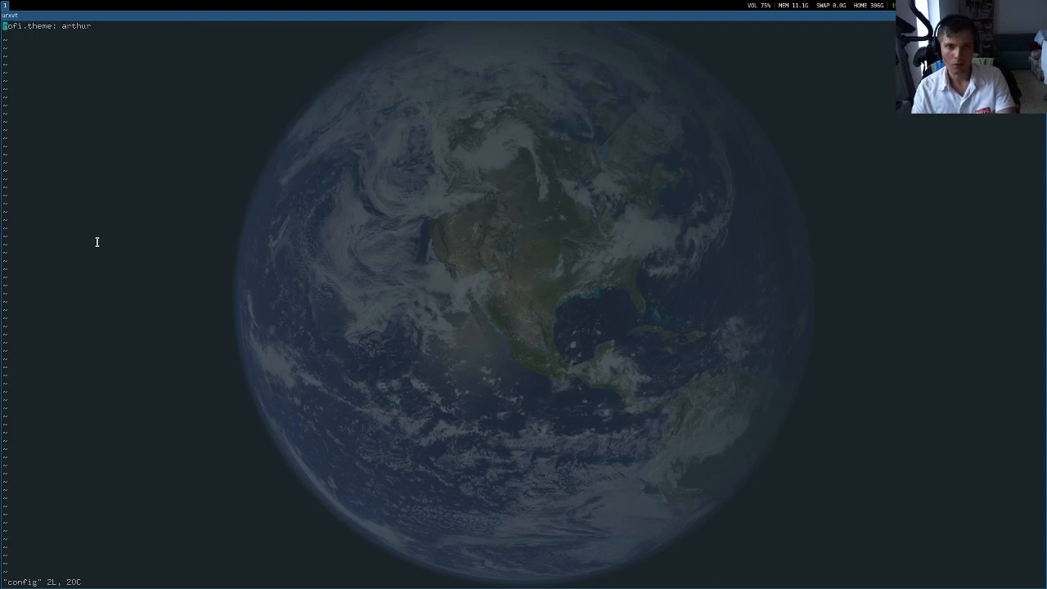
Examine the rofi.theme line from its start through to the end of the theme name
key("l")
key("l")
key("l")
key("l")
key("l")
key("l")
key("l")
key("l")
key("l")
key("l")
key("l")
key("l")
key("l")
key("l")
key("l")
key("l")
key("l")
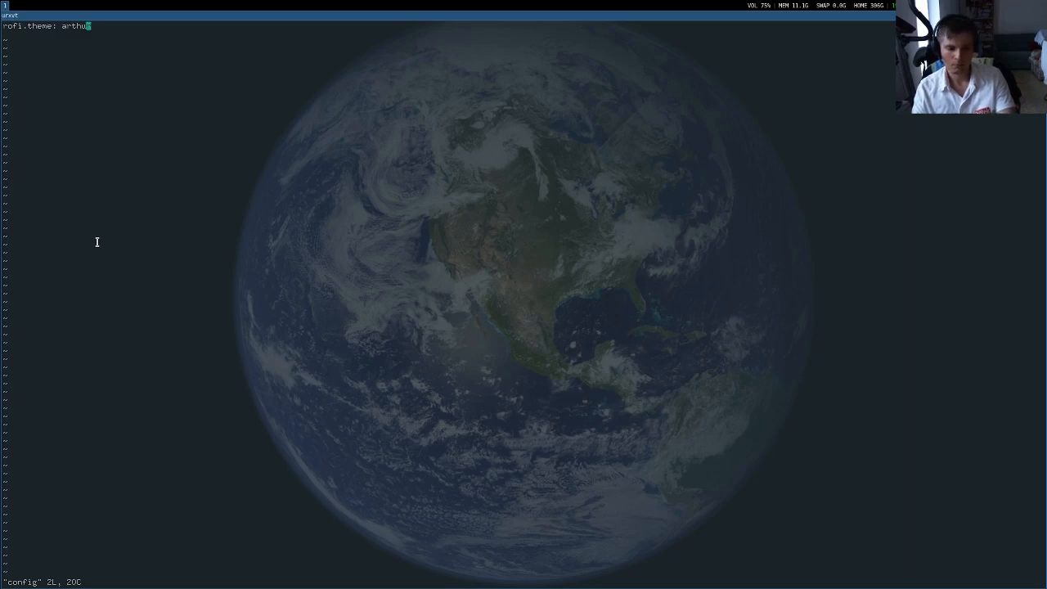
Open and close an extra terminal, and show the launcher's run list to view its theme before closing it
key("super+Return")
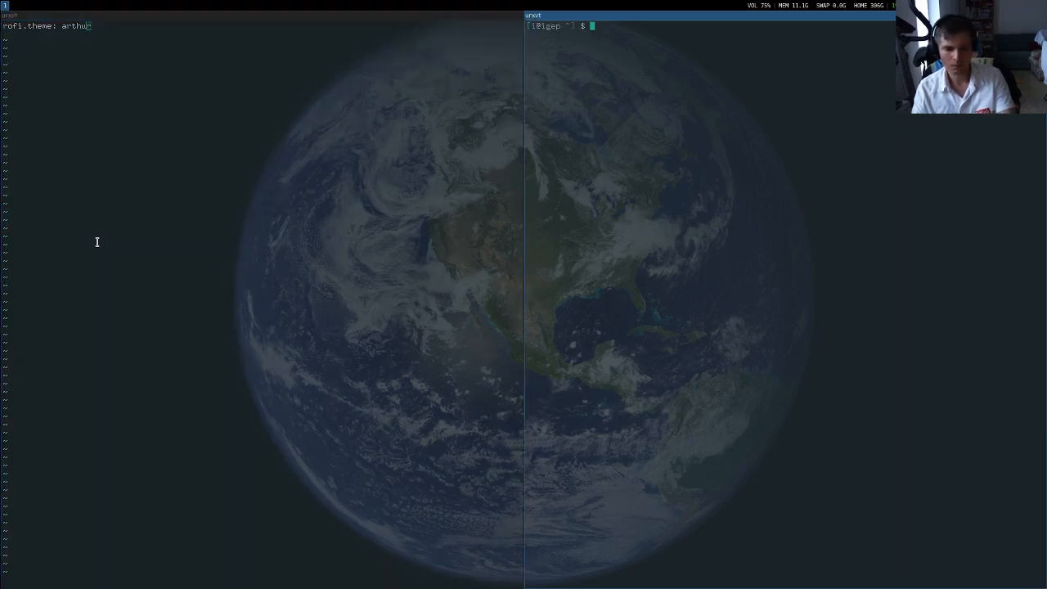
key("super+shift+q")
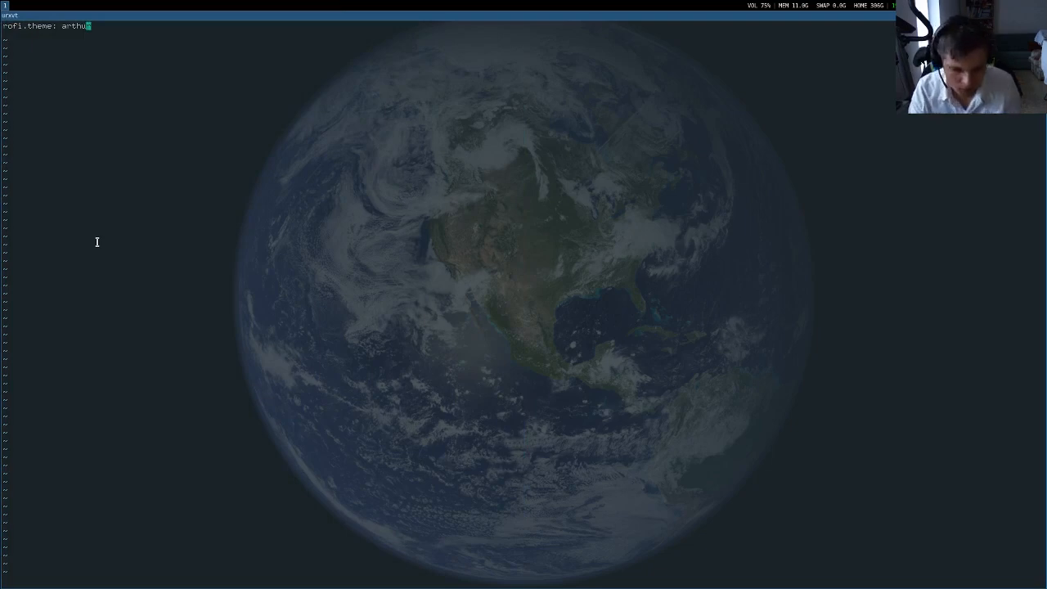
key("super+d")
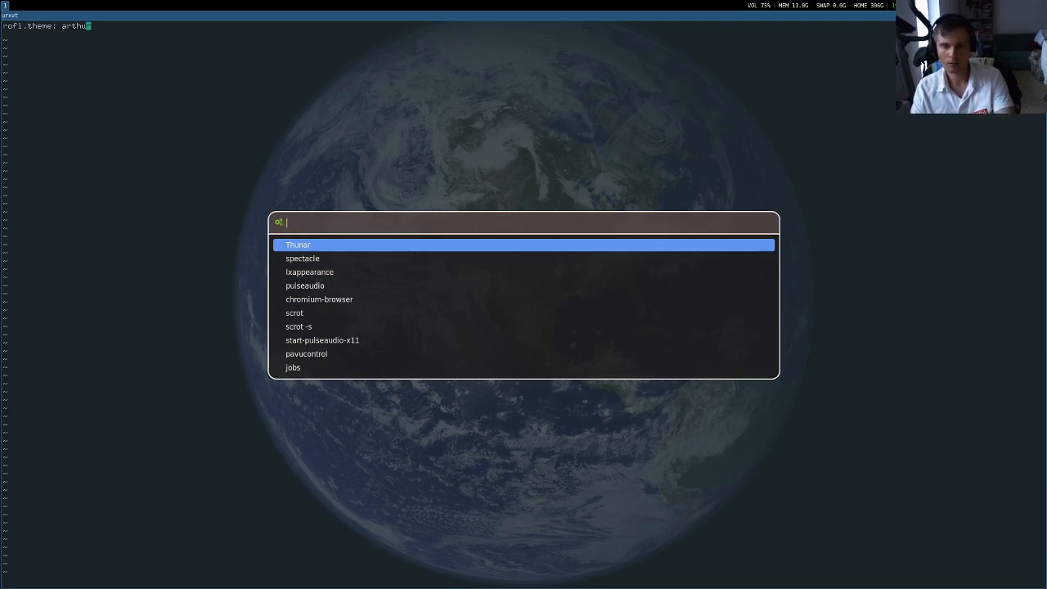
key("Escape")
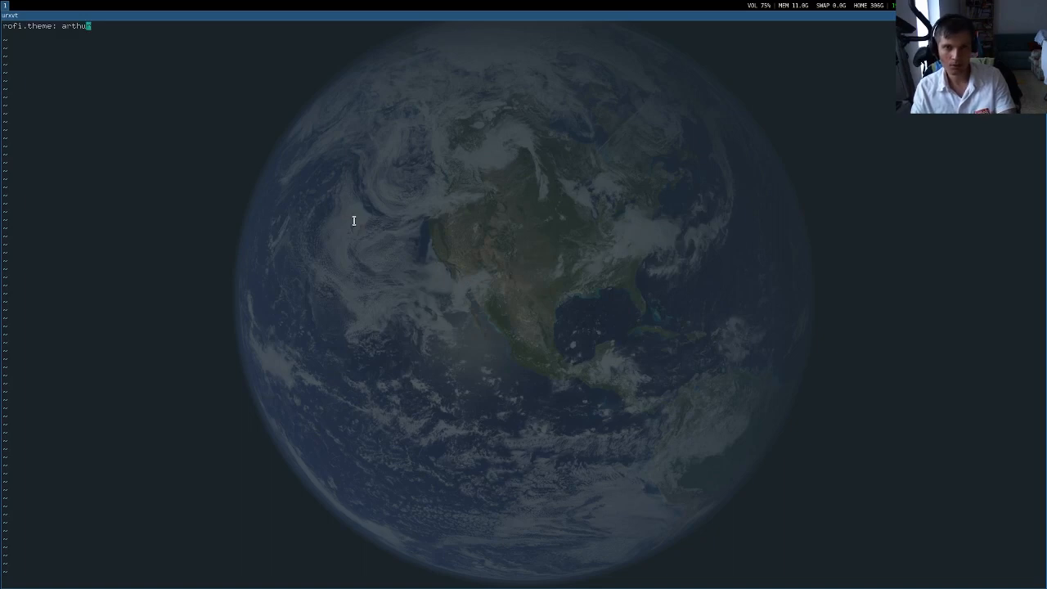
Go over the rofi.theme setting again, moving back to the start of the line and returning to its end
key("h")
key("h")
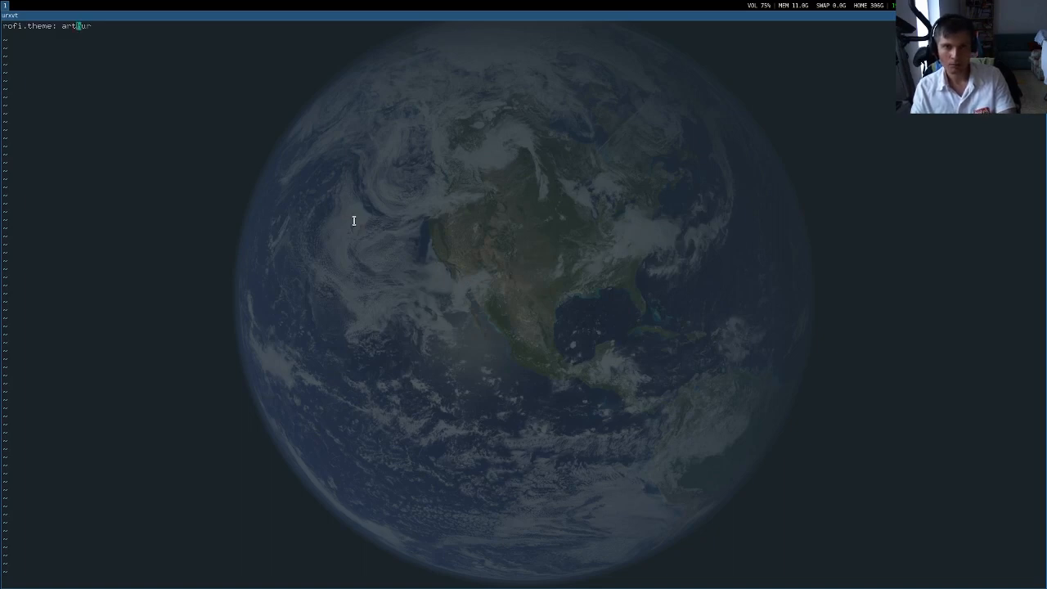
key("h")
key("h")
key("h")
key("h")
key("h")
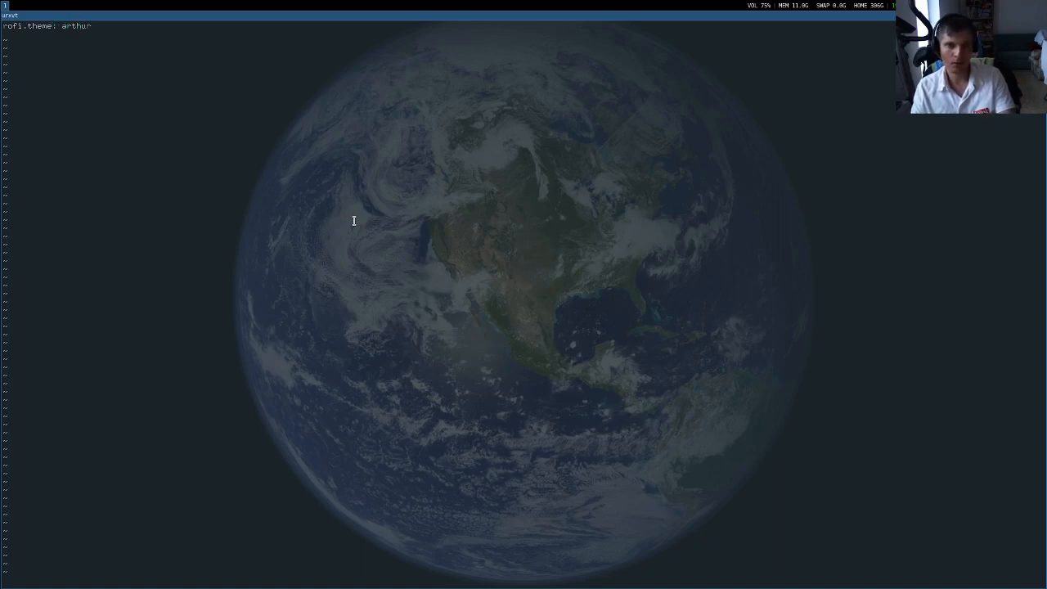
key("h")
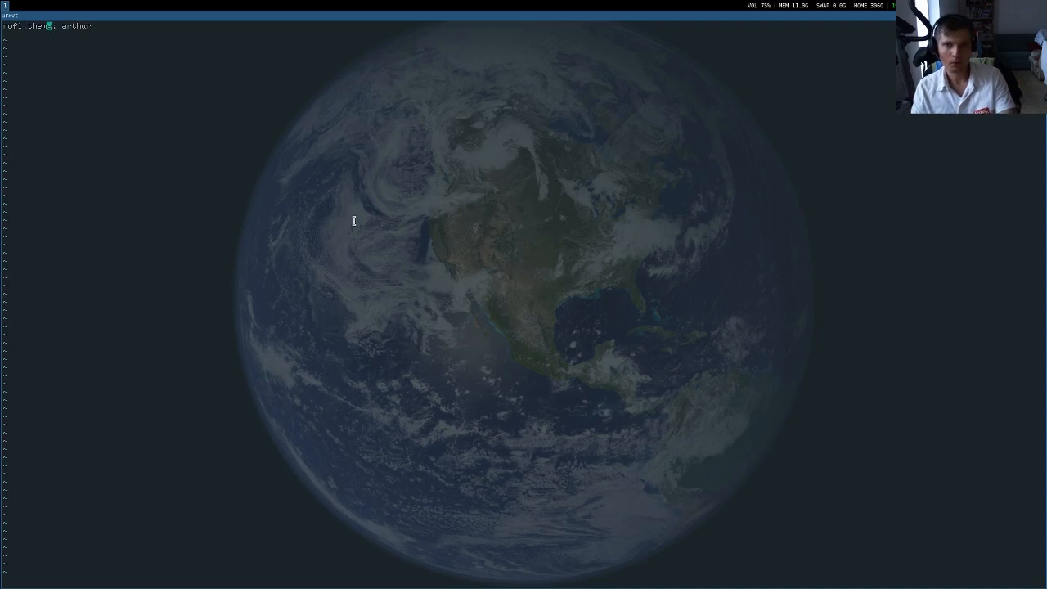
key("h")
key("h")
key("h")
key("h")
key("h")
key("h")
key("h")
key("h")
key("l")
key("l")
key("l")
key("l")
key("l")
key("l")
key("l")
key("l")
key("l")
key("l")
key("l")
key("l")
key("l")
key("l")
key("l")
key("l")
key("l")
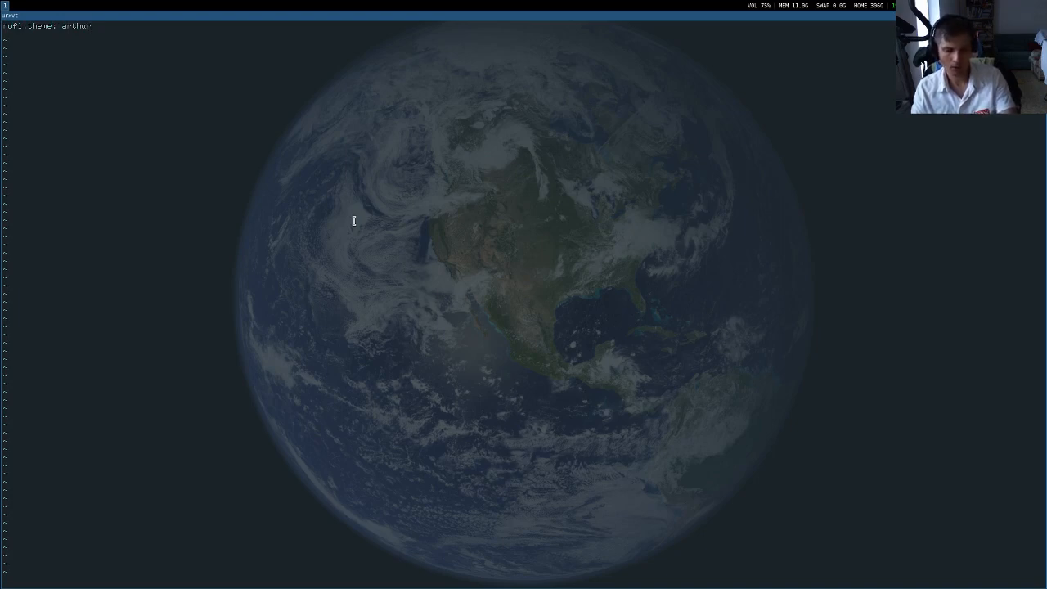
Quit the rofi config in vi without saving
type(":")
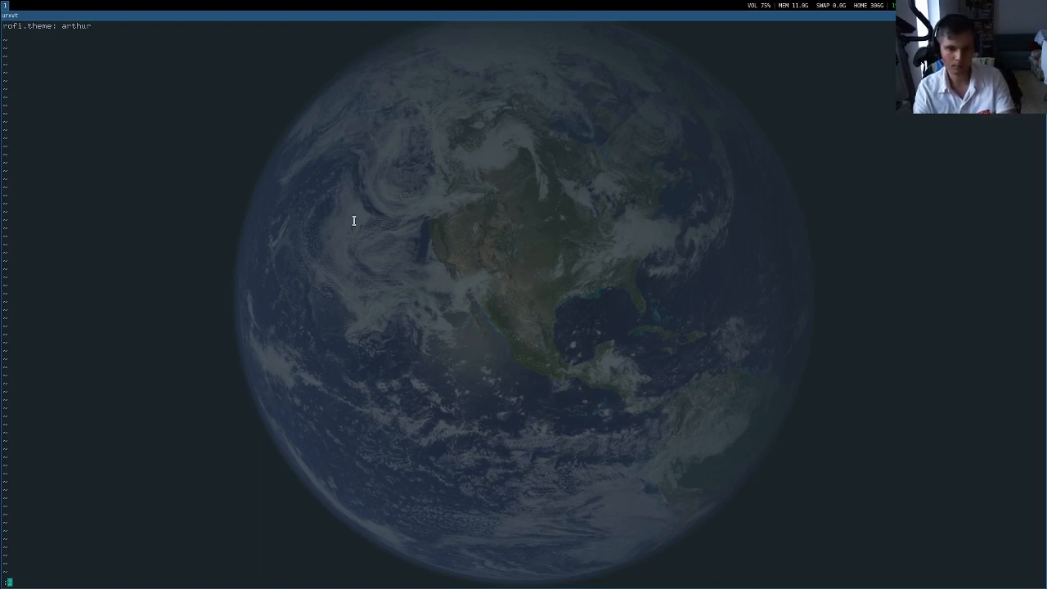
type("q")
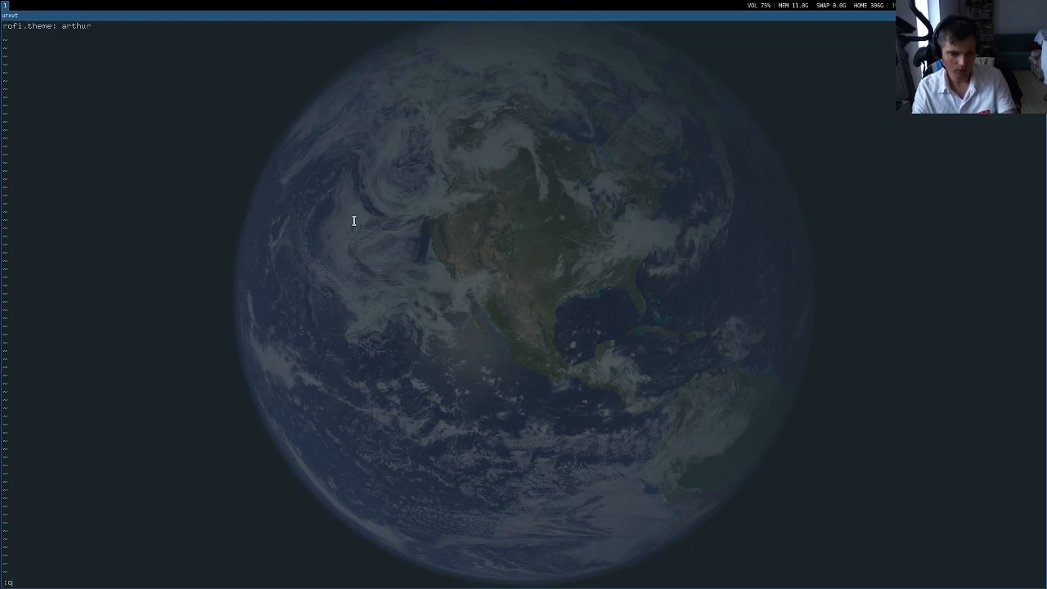
type("!")
key("Return")
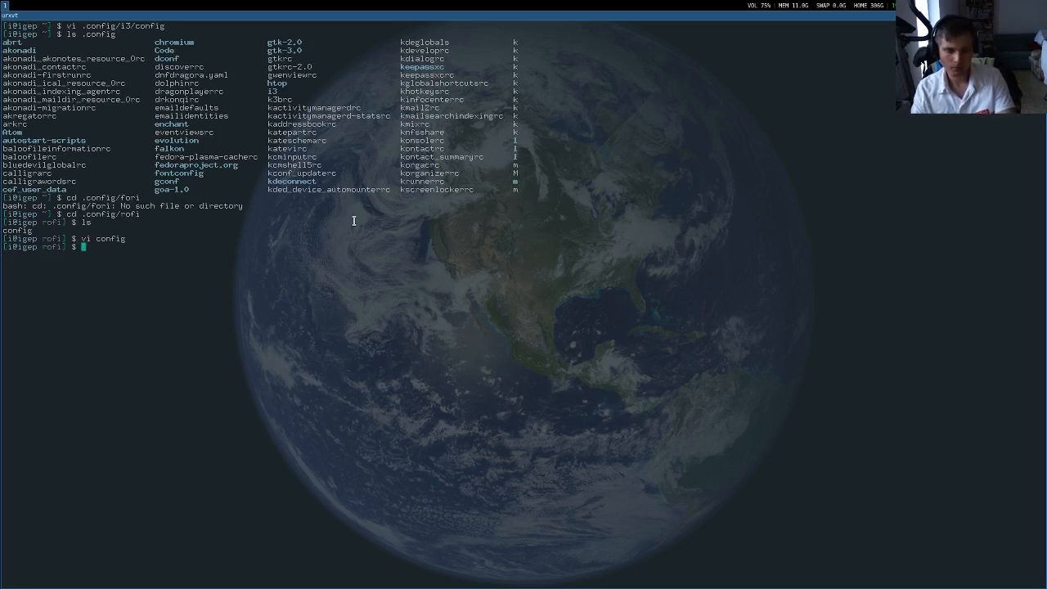
Search the launcher's run list for obs, clear the query and close the launcher
key("super+d")
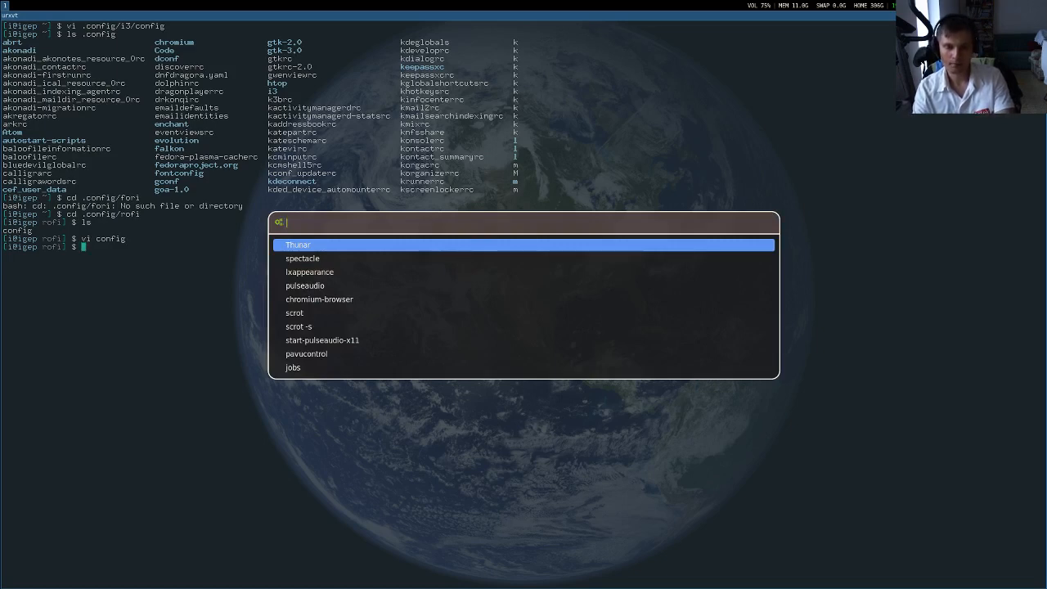
type("jobs")
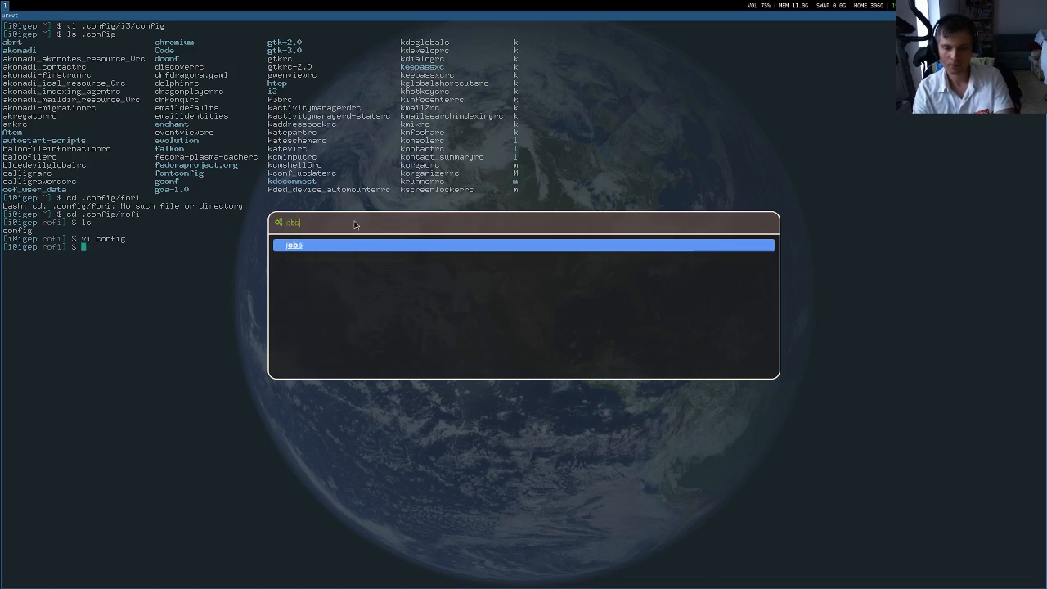
key("BackSpace")
key("BackSpace")
key("BackSpace")
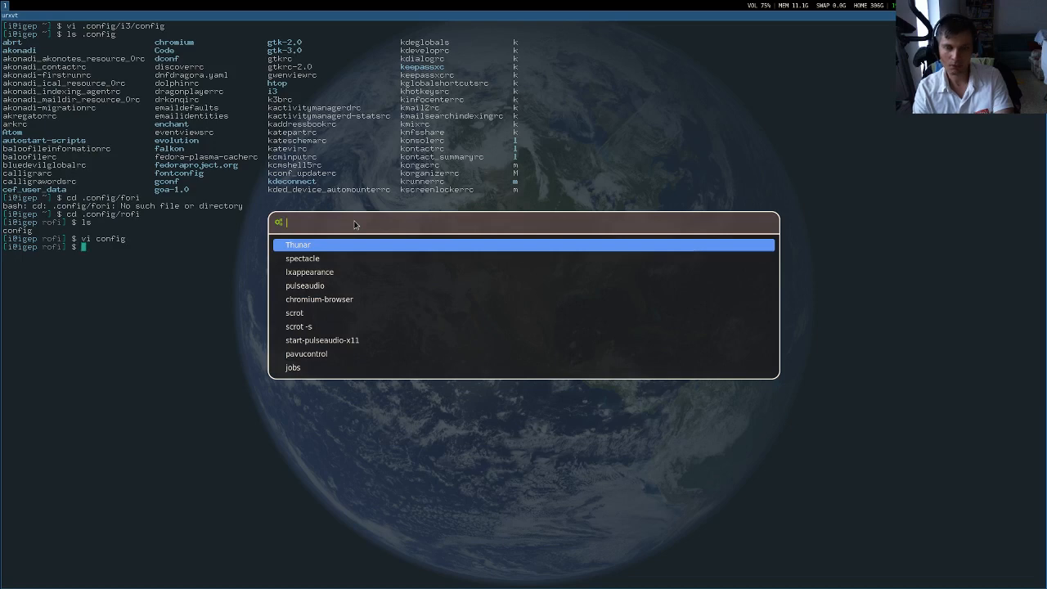
key("Escape")
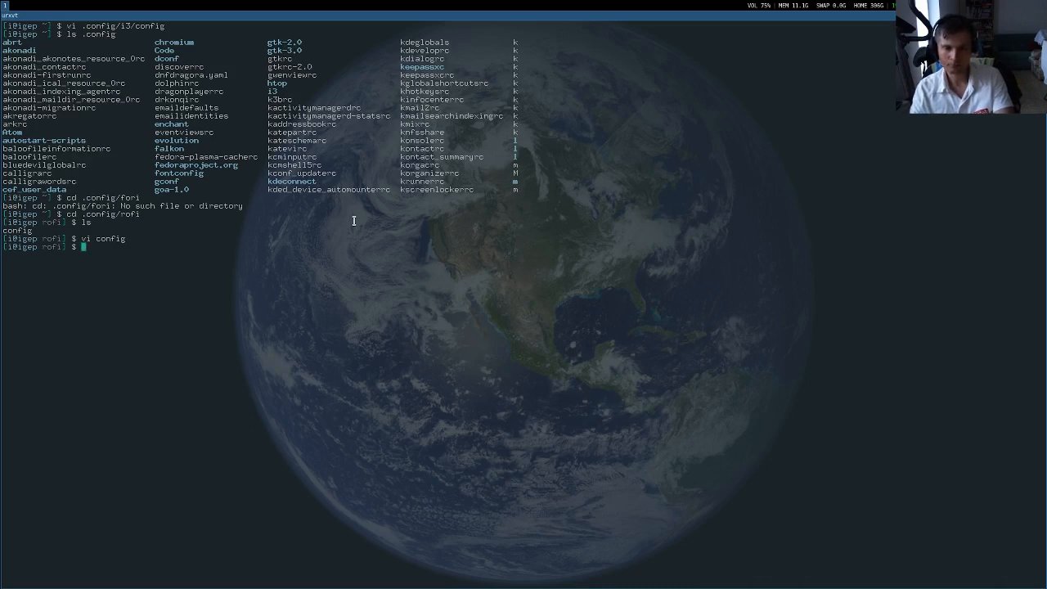
Try to reopen .config/i3/config in vi from inside the rofi folder, and quit vi
key("Up")
key("Up")
key("Up")
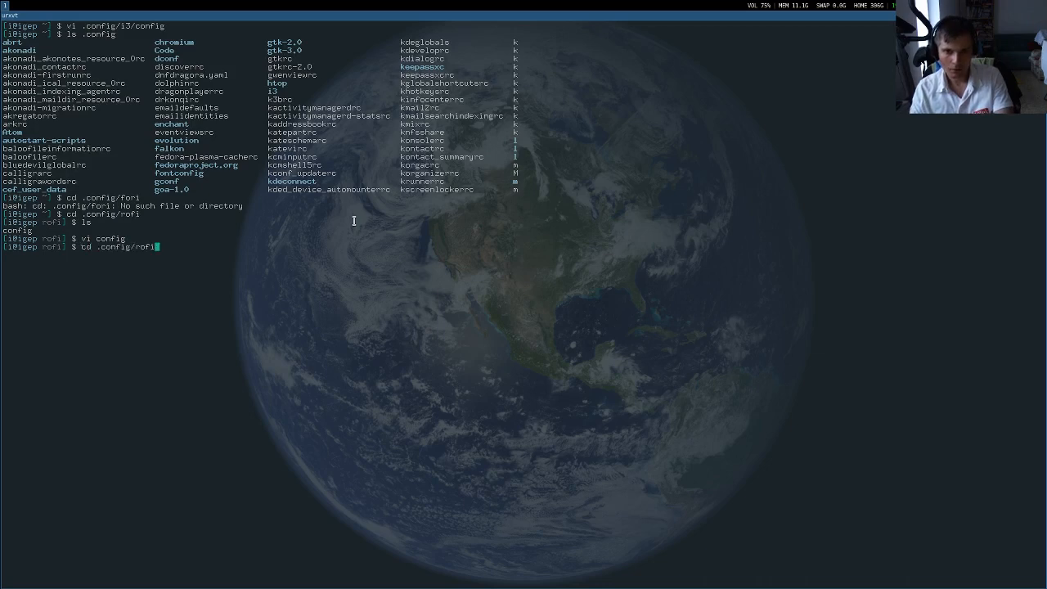
key("Return")
key("Up")
key("Up")
key("Up")
key("Up")
key("Up")
key("Up")
key("Up")
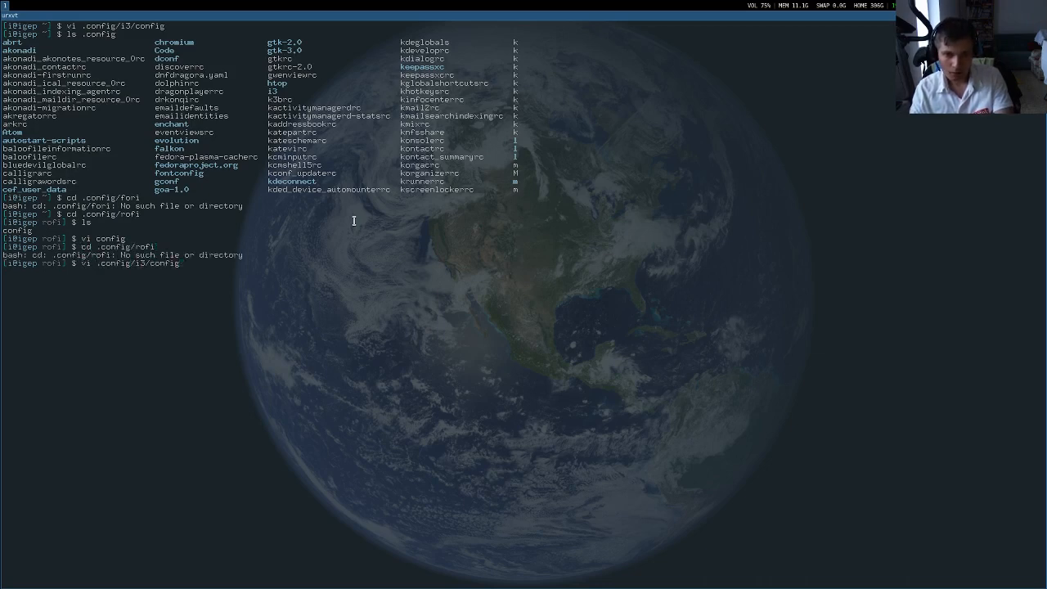
key("Return")
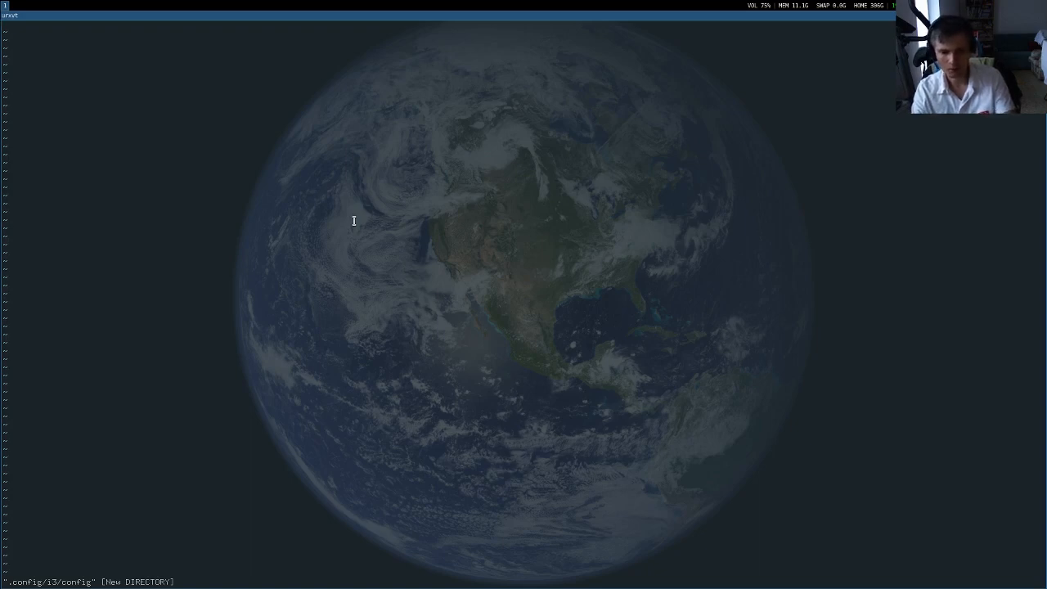
type(":c")
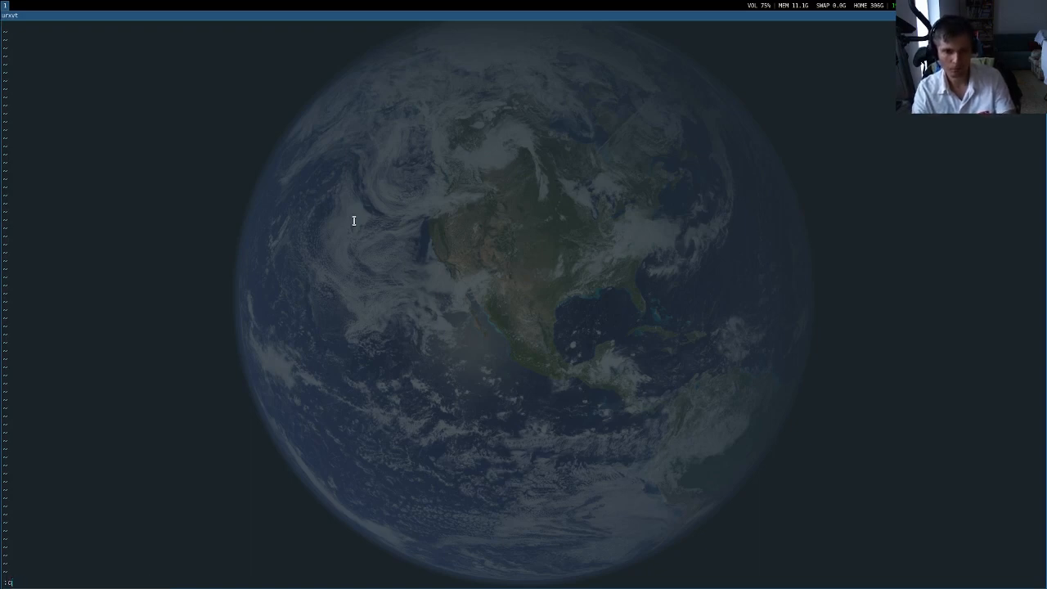
key("Return")
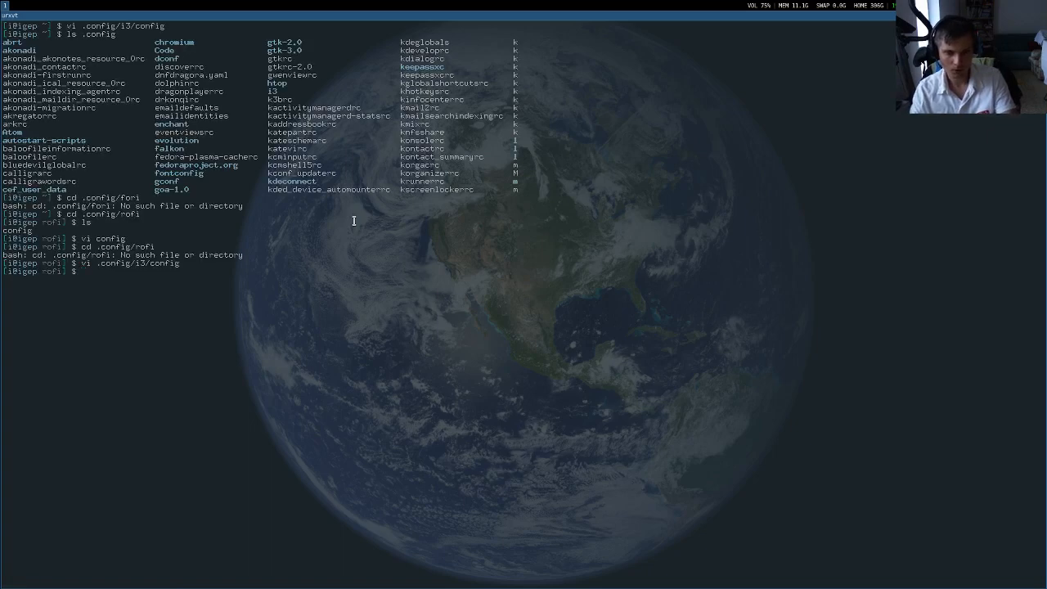
Change back to the home directory and open .config/i3/config in vi
type("cd /")
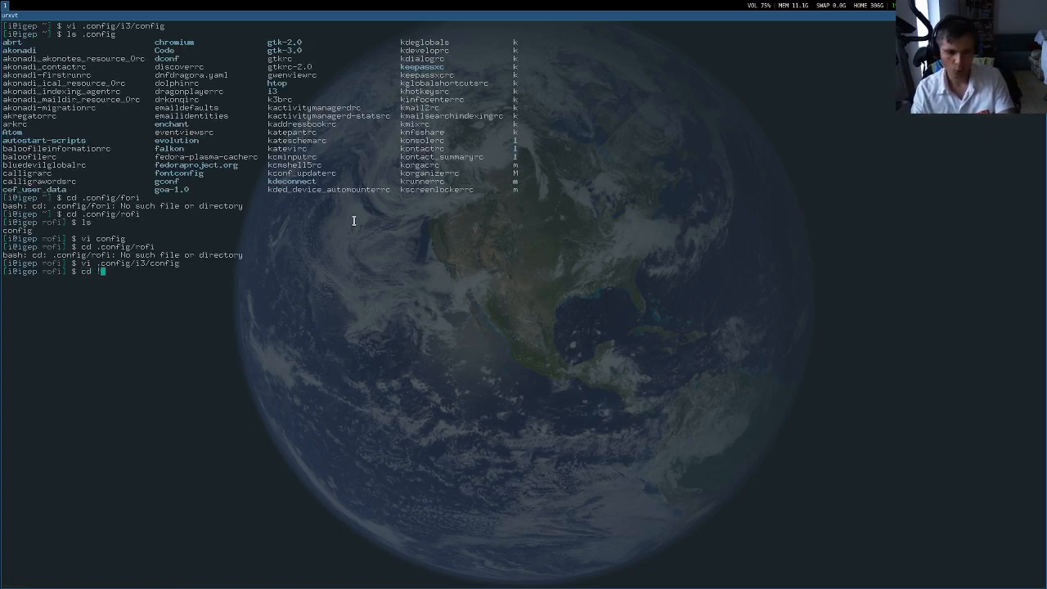
key("BackSpace")
type("~/")
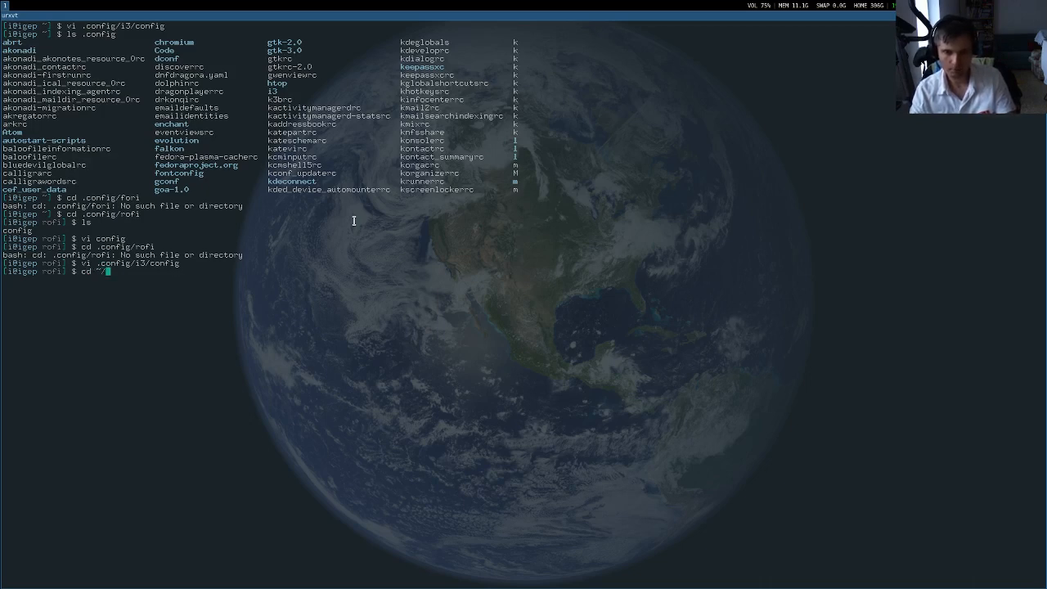
key("Return")
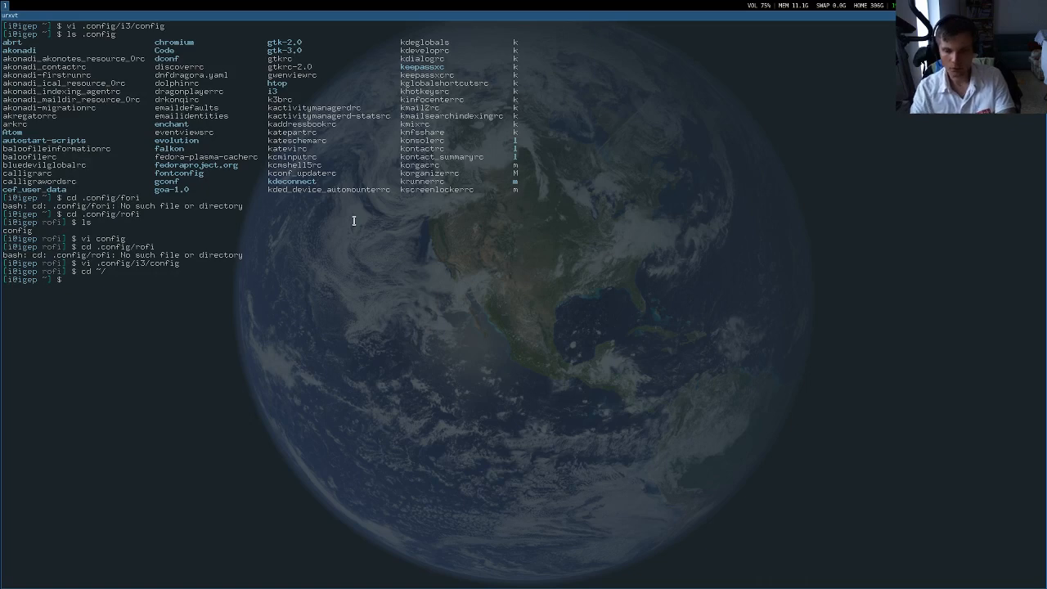
key("Up")
key("Up")
key("Return")
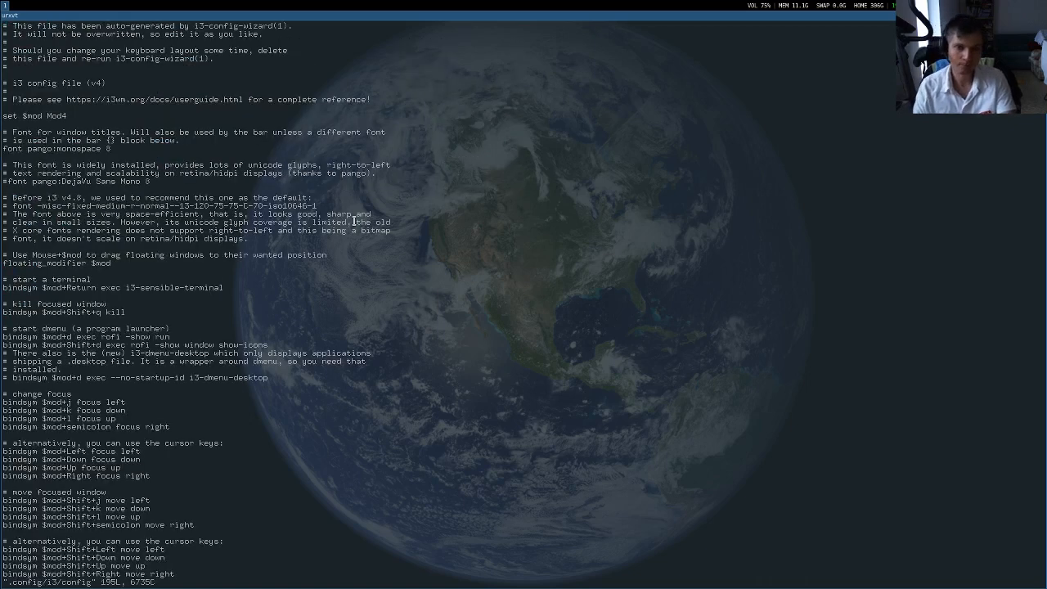
Review the i3 config from the top through the focus, layout, workspace and resize bindings to the media player controls at the end
key("j")
key("j")
key("j")
key("j")
key("j")
key("j")
key("j")
key("j")
key("j")
key("j")
key("j")
key("j")
key("j")
key("j")
key("j")
key("j")
key("j")
key("j")
key("j")
key("j")
key("j")
key("j")
key("j")
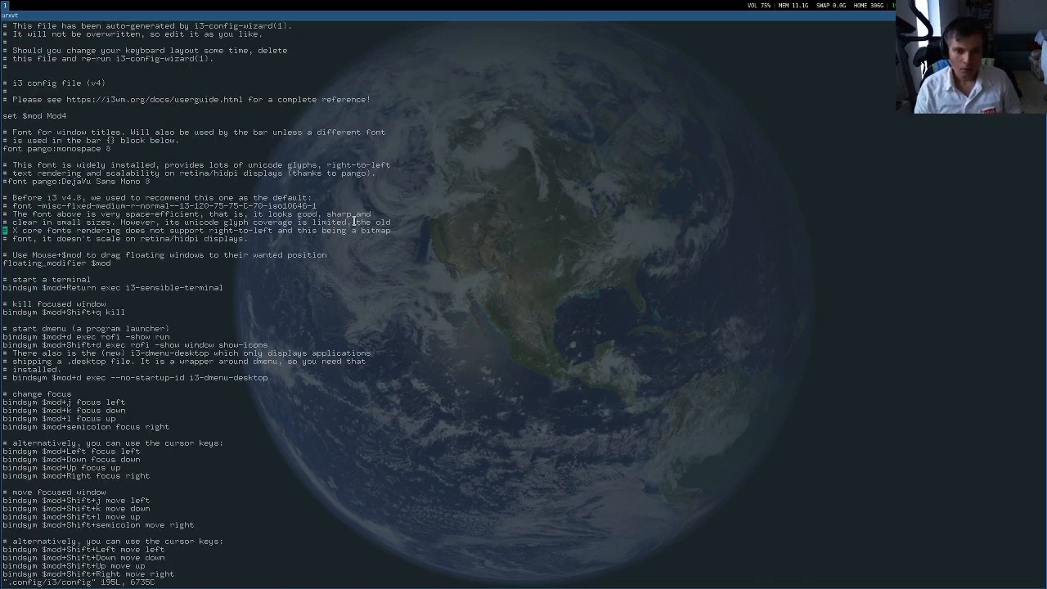
key("j")
key("j")
key("j")
key("j")
key("j")
key("j")
key("j")
key("j")
key("j")
key("j")
key("j")
key("j")
key("j")
key("j")
key("j")
key("j")
key("j")
key("j")
key("j")
key("j")
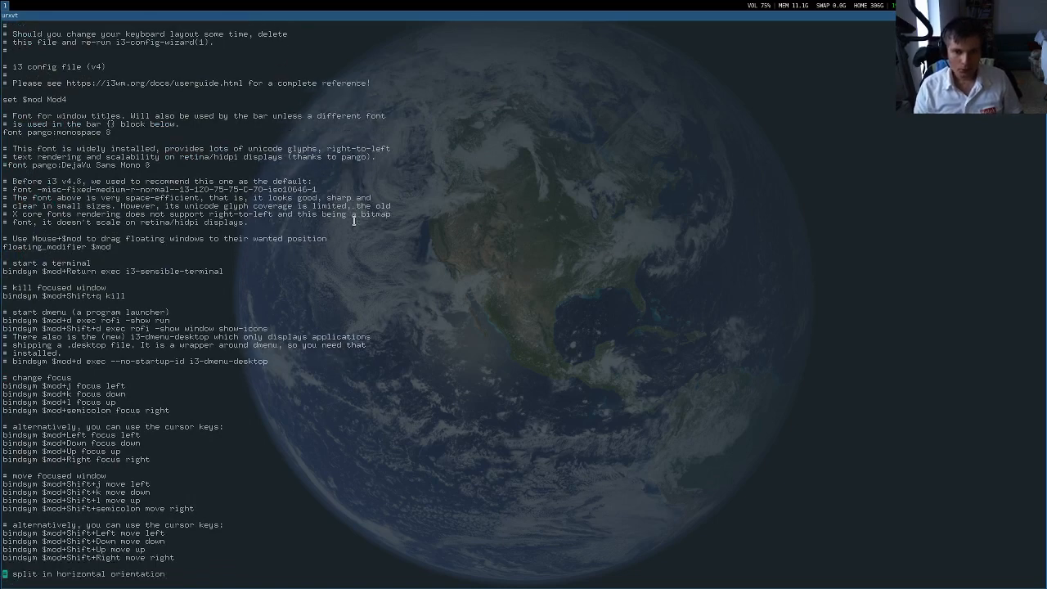
key("j")
key("j")
key("j")
key("j")
key("j")
key("j")
key("j")
key("j")
key("j")
key("j")
key("j")
key("j")
key("j")
key("j")
key("j")
key("j")
key("j")
key("j")
key("j")
key("j")
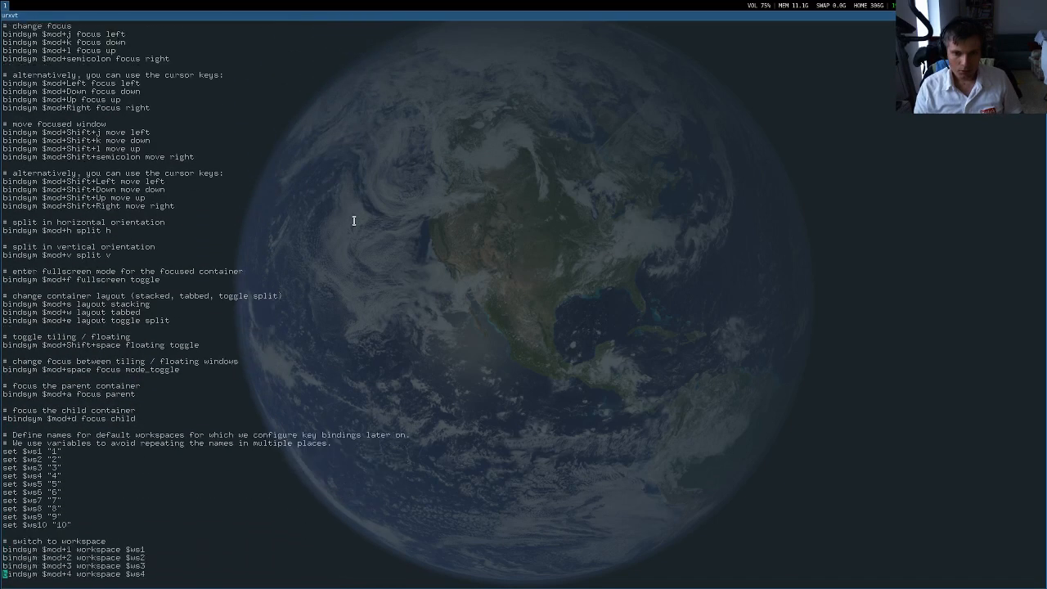
key("j")
key("j")
key("j")
key("j")
key("j")
key("j")
key("j")
key("j")
key("j")
key("j")
key("j")
key("j")
key("j")
key("j")
key("j")
key("j")
key("j")
key("j")
key("j")
key("j")
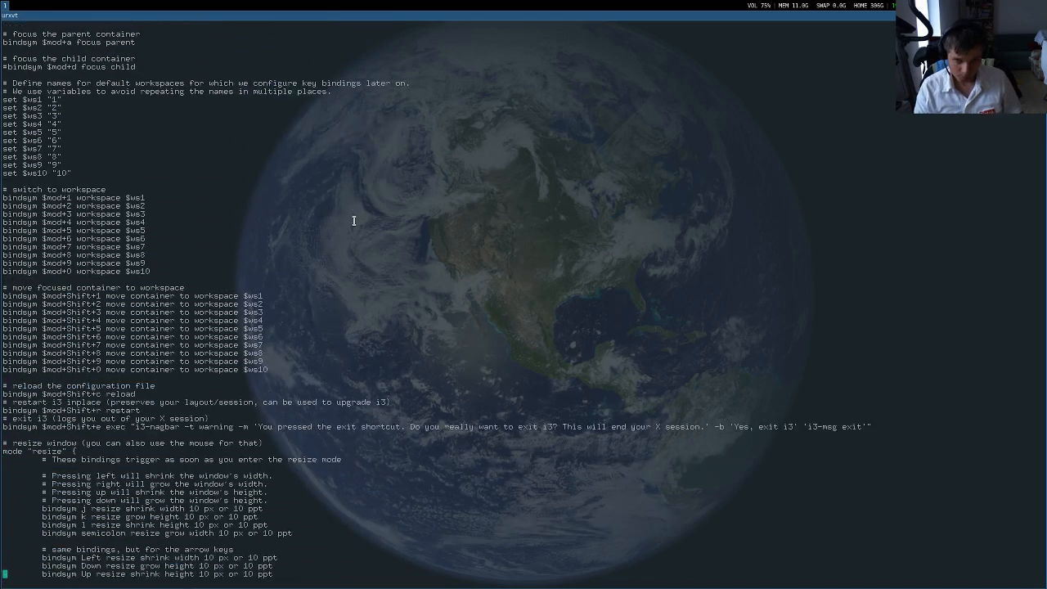
key("j")
key("j")
key("j")
key("j")
key("j")
key("j")
key("j")
key("j")
key("Page_Down")
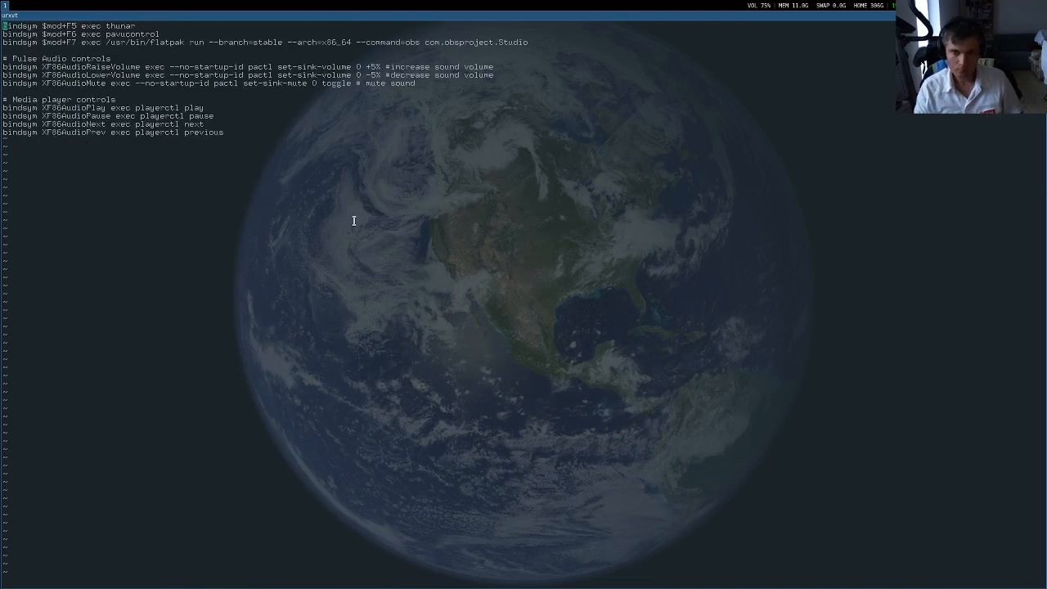
Go back up from the application shortcuts to examine the startup commands and the bar block of the config
key("j")
key("k")
key("k")
key("k")
key("k")
key("k")
key("k")
key("k")
key("k")
key("k")
key("k")
key("k")
key("k")
key("k")
key("k")
key("k")
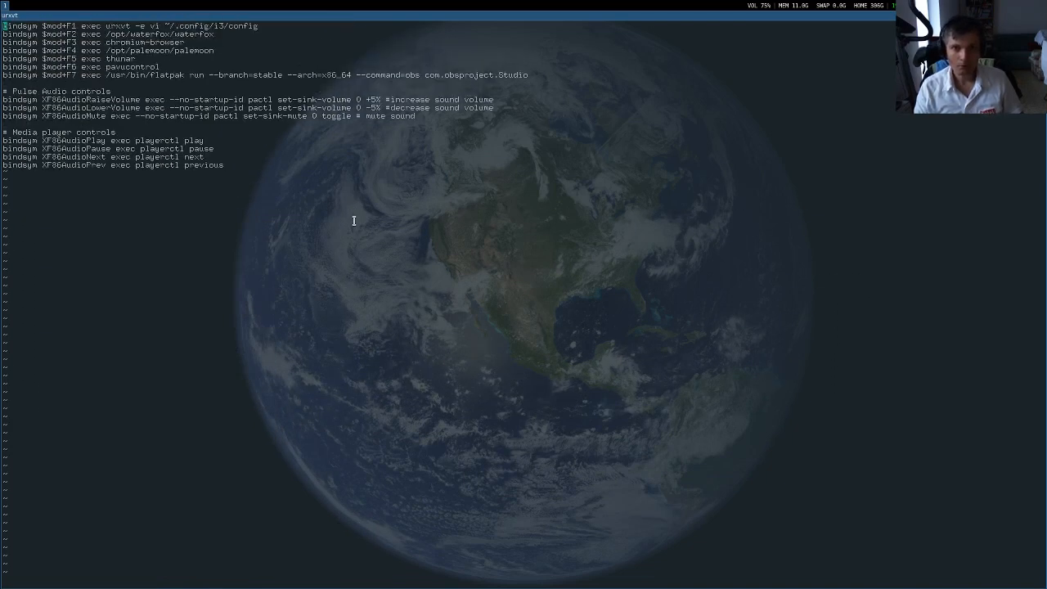
key("k")
Move to the $mod+F7 binding and examine its flatpak command for launching com.obsproject.Studio
key("j")
key("j")
key("j")
key("j")
key("j")
key("j")
key("j")
key("j")
key("j")
key("j")
key("j")
key("j")
key("j")
key("j")
key("j")
key("j")
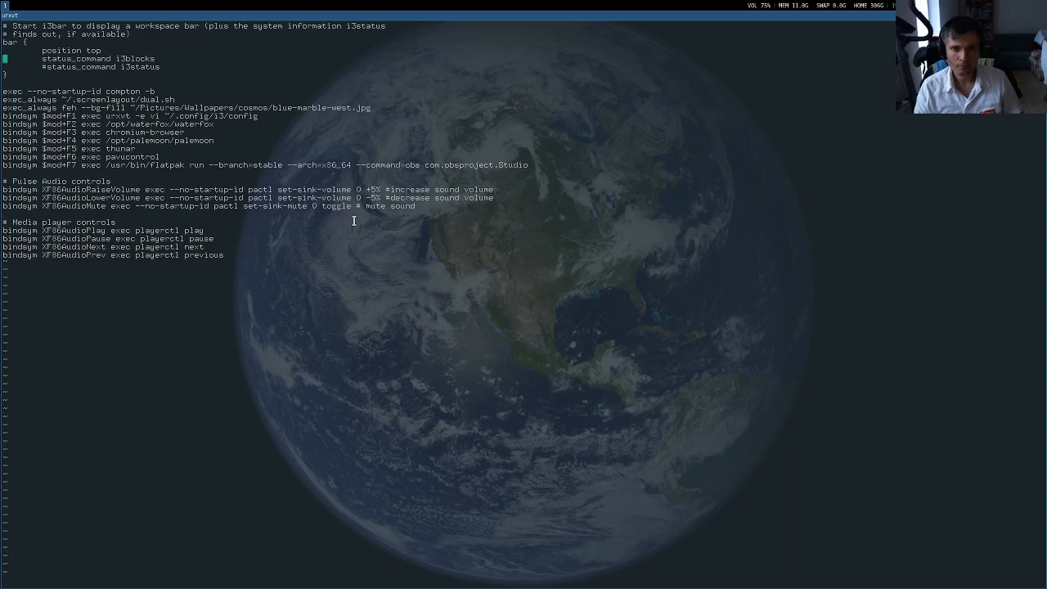
key("j")
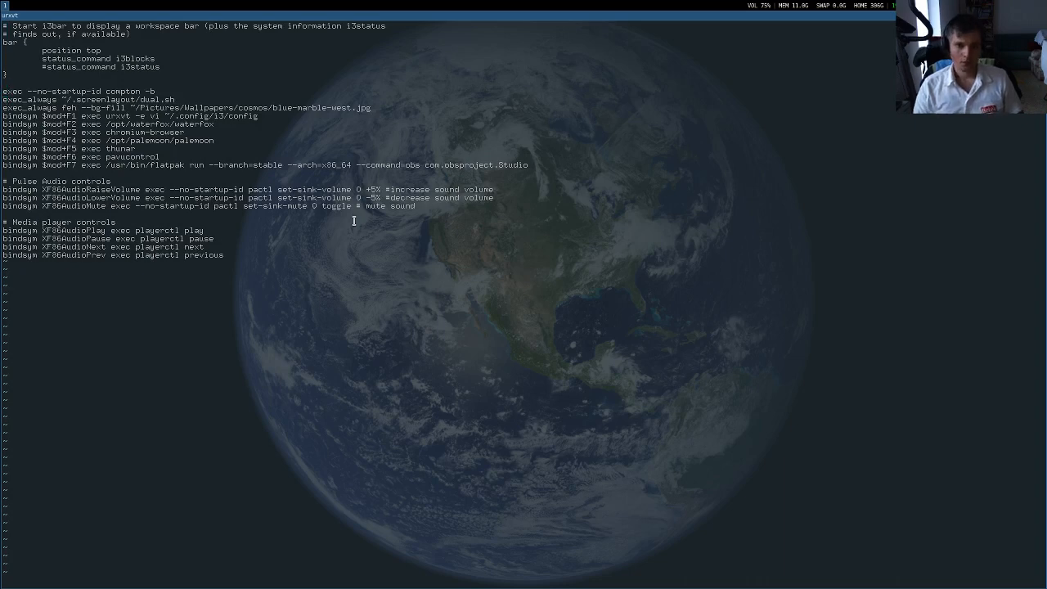
key("l")
key("w")
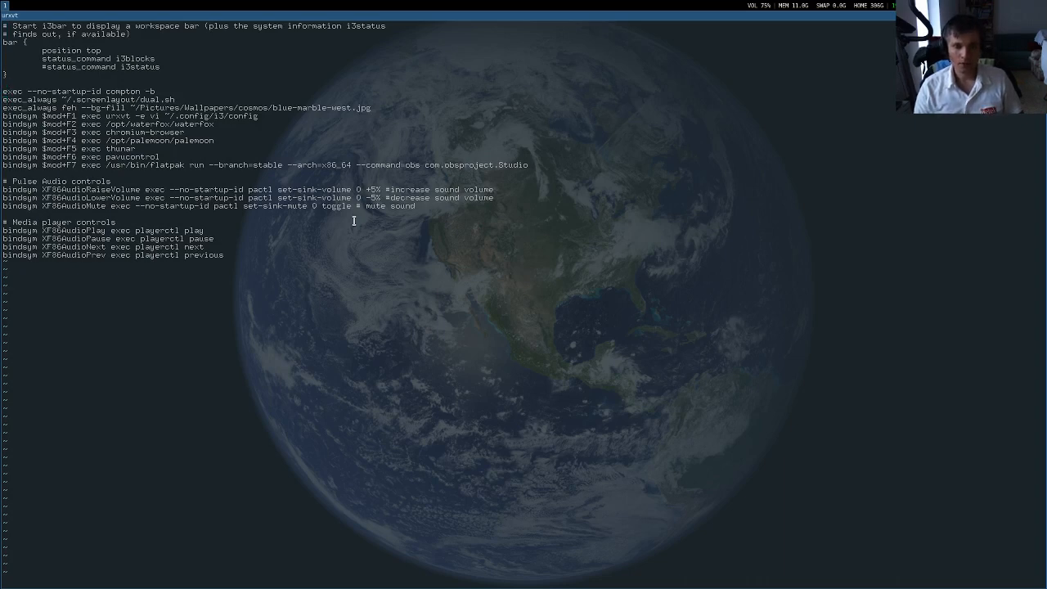
key("l")
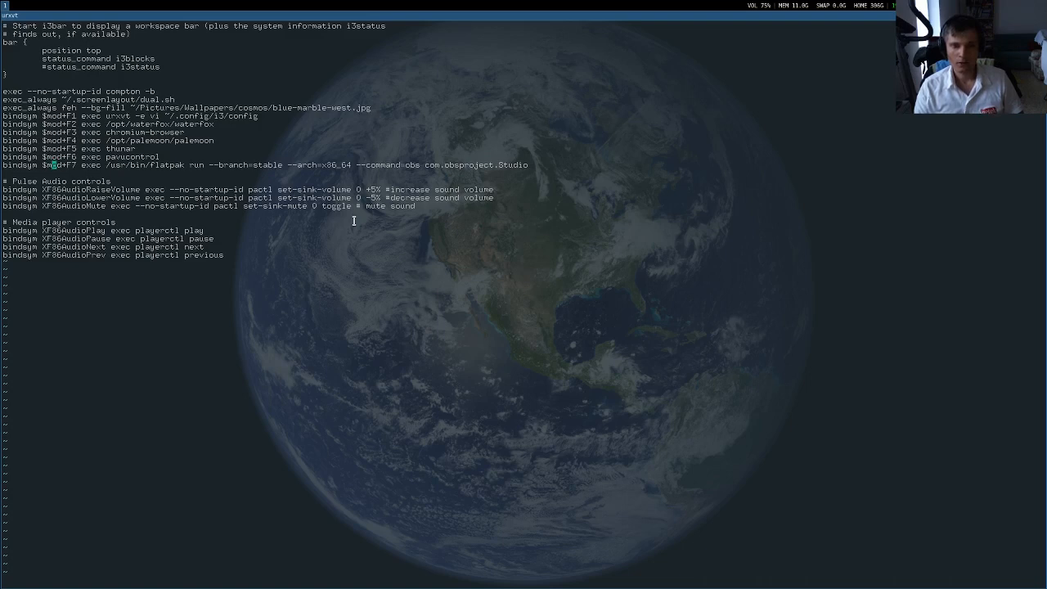
key("W")
key("W")
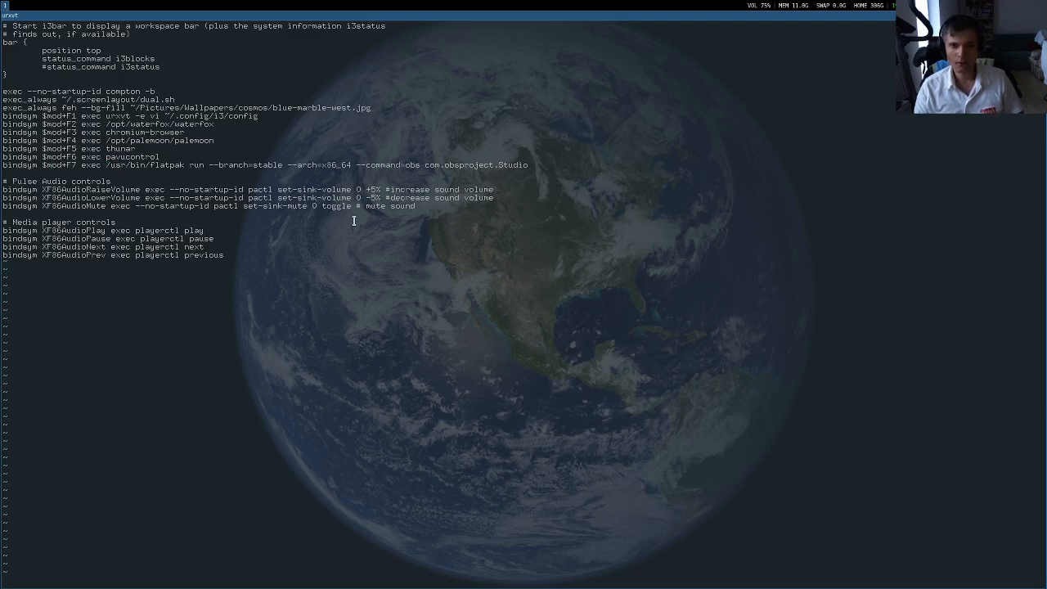
Examine the $mod+F7 binding along its flatpak options and application ID, and back to the /usr/bin/flatpak path
key("l")
key("l")
key("l")
key("l")
key("l")
key("l")
key("l")
key("l")
key("l")
key("l")
key("l")
key("l")
key("l")
key("l")
key("l")
key("l")
key("l")
key("l")
key("l")
key("l")
key("l")
key("l")
key("l")
key("l")
key("l")
key("l")
key("l")
key("l")
key("l")
key("l")
key("l")
key("l")
key("l")
key("l")
key("l")
key("l")
key("l")
key("l")
key("l")
key("l")
key("l")
key("l")
key("l")
key("l")
key("l")
key("l")
key("h")
key("h")
key("h")
key("h")
key("h")
key("h")
key("h")
key("h")
key("h")
key("h")
key("h")
key("h")
key("h")
key("h")
key("h")
key("h")
key("h")
key("h")
key("h")
key("h")
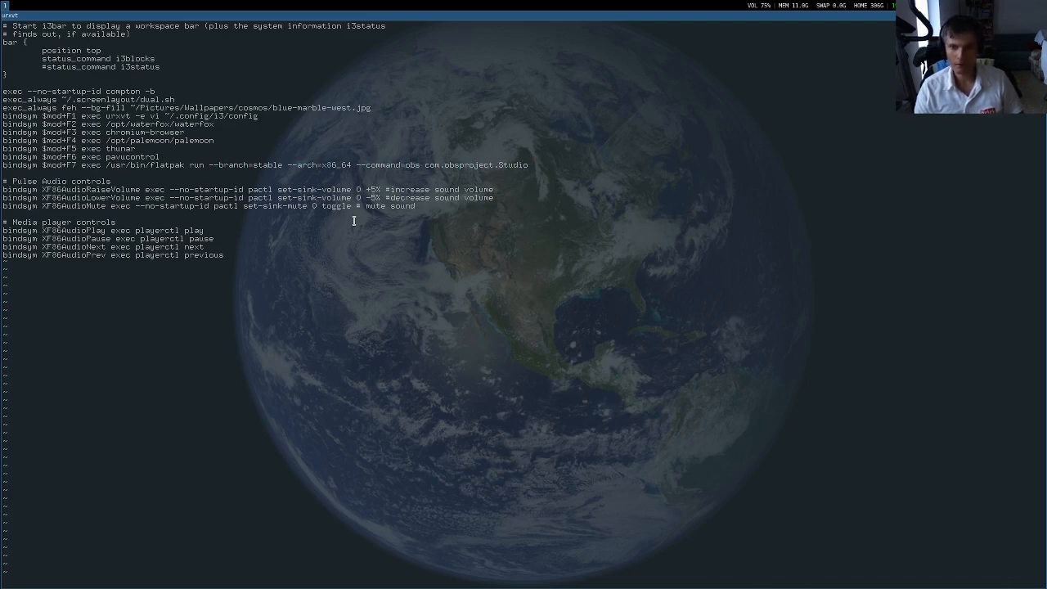
key("h")
key("h")
key("h")
key("h")
key("h")
key("h")
key("h")
key("h")
key("h")
key("h")
key("h")
key("h")
key("h")
key("h")
key("h")
key("h")
key("h")
key("h")
key("h")
key("h")
key("h")
key("h")
key("h")
key("h")
key("h")
key("h")
key("h")
key("h")
key("h")
key("h")
key("h")
key("h")
key("h")
key("h")
key("h")
key("h")
key("h")
key("h")
key("h")
key("h")
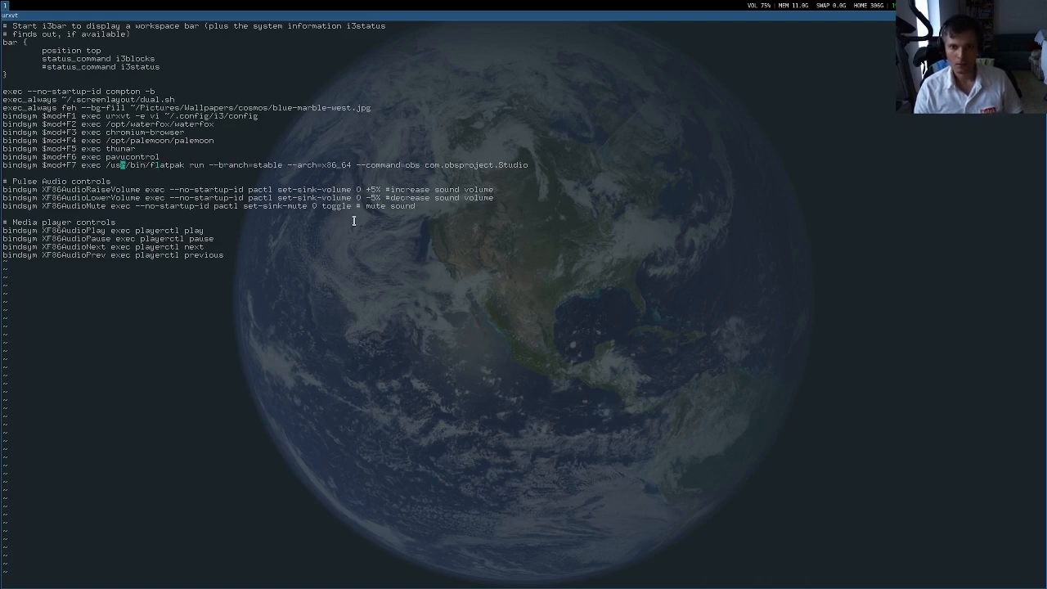
key("h")
key("h")
key("h")
key("h")
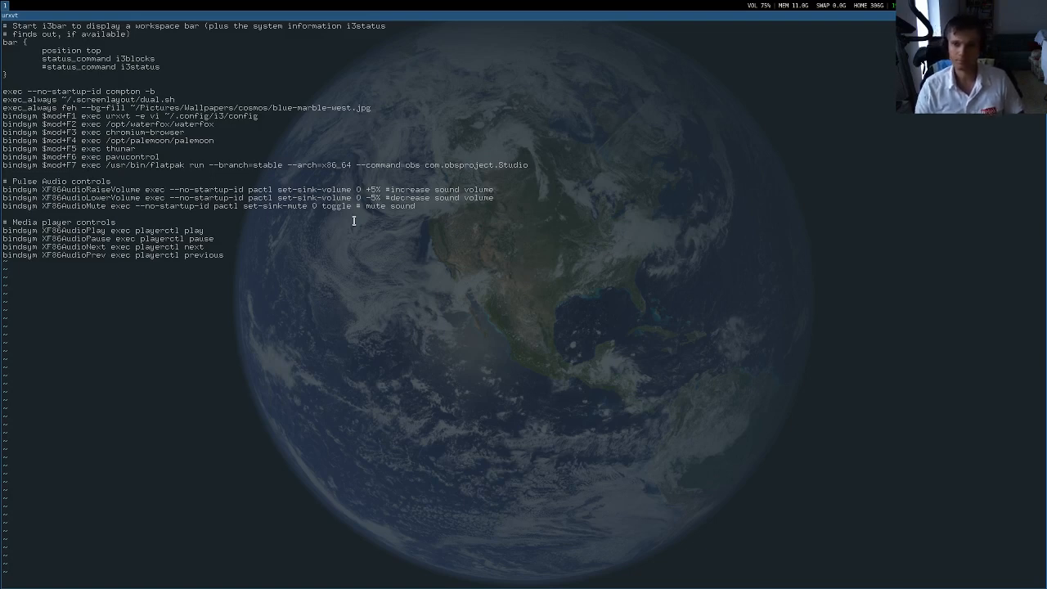
Re-examine the run, --branch=stable and --arch=x86_64 arguments of the $mod+F7 flatpak command
key("l")
key("l")
key("l")
key("l")
key("l")
key("l")
key("l")
key("l")
key("l")
key("l")
key("l")
key("l")
key("l")
key("l")
key("l")
key("l")
key("l")
key("l")
key("l")
key("l")
key("l")
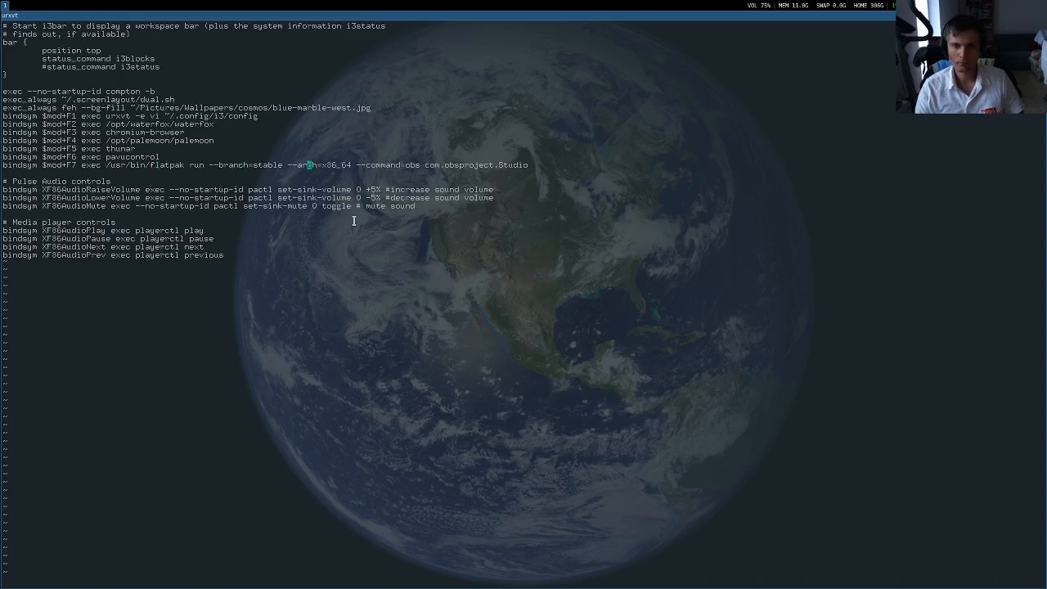
key("h")
key("h")
key("h")
key("h")
key("h")
key("h")
key("h")
key("h")
key("h")
key("h")
key("h")
key("h")
key("h")
key("h")
key("h")
key("h")
key("h")
key("h")
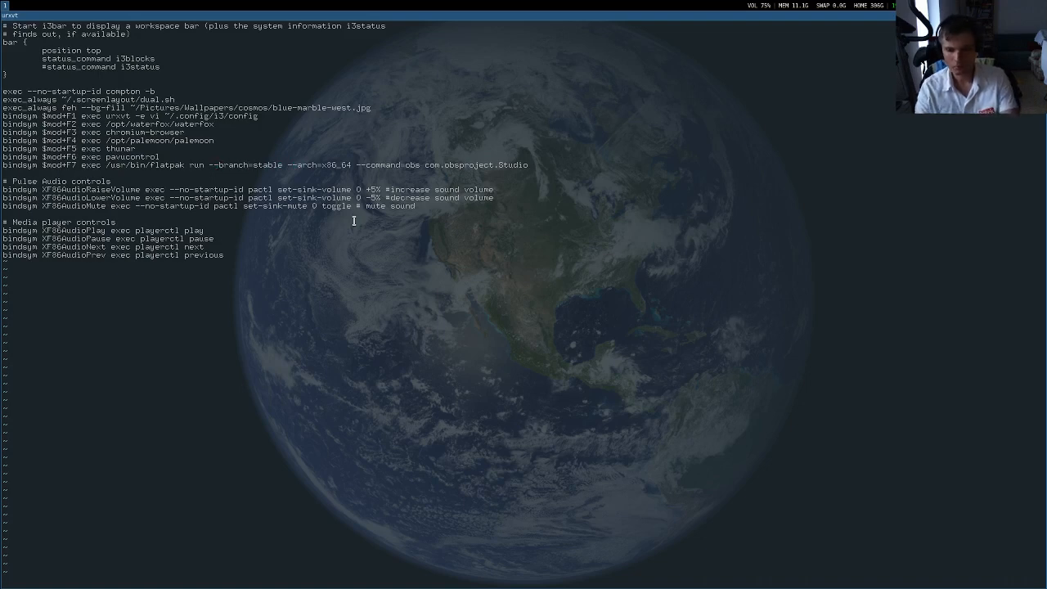
Quit vi without saving the i3 config and return to the shell
type(":")
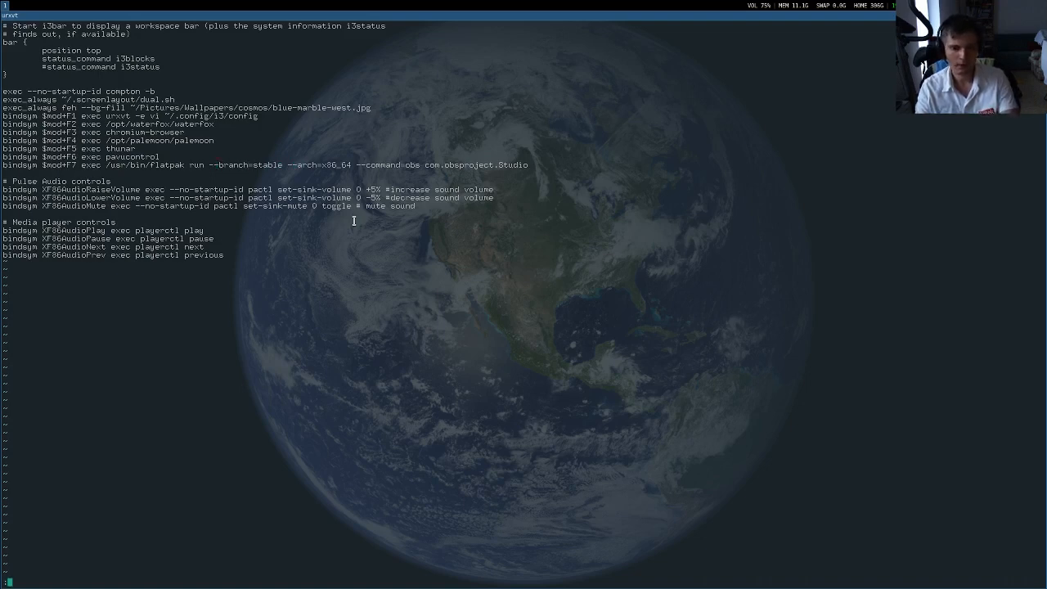
type("q!")
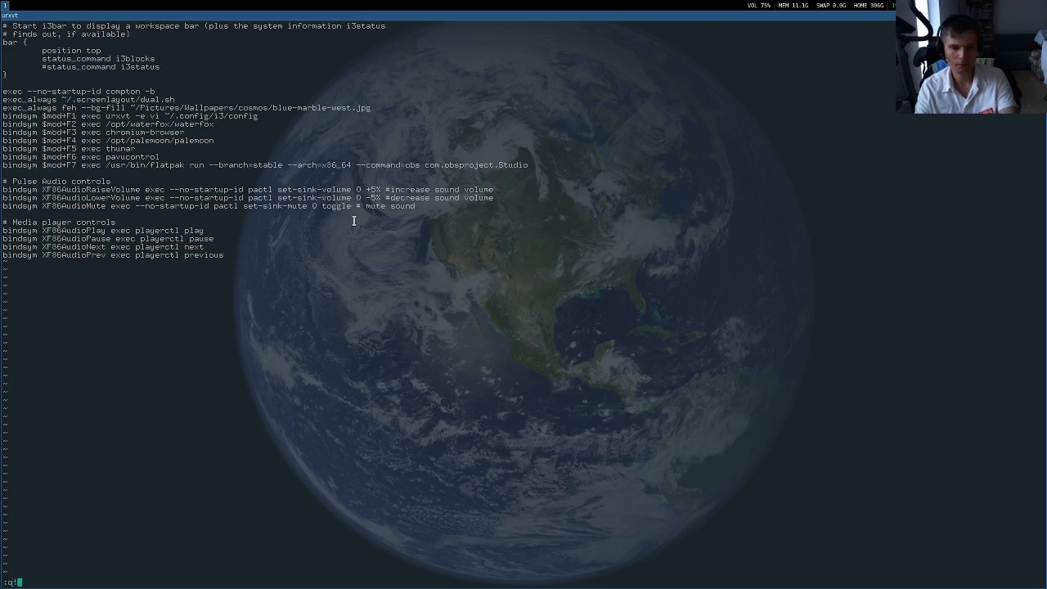
key("Return")
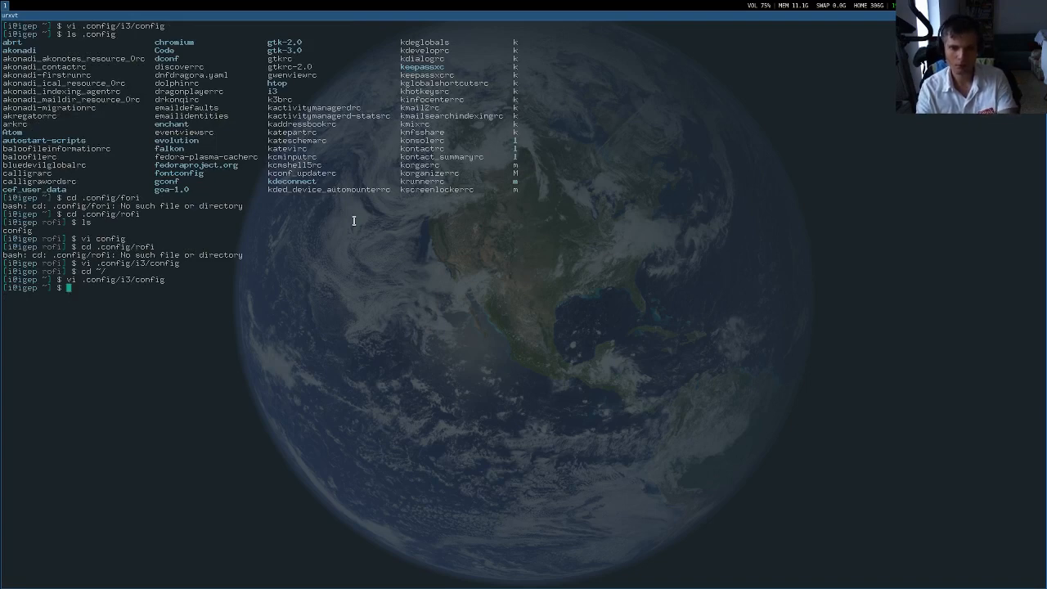
Change into the Documents directory and list its files
type("cd Docu")
key("Tab")
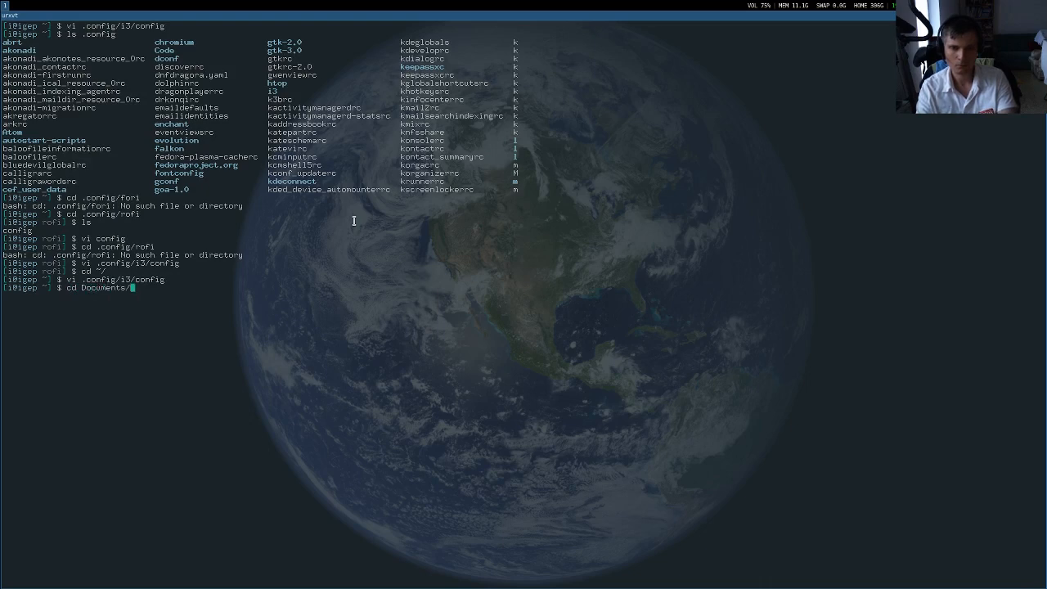
key("Return")
type("ls")
key("Return")
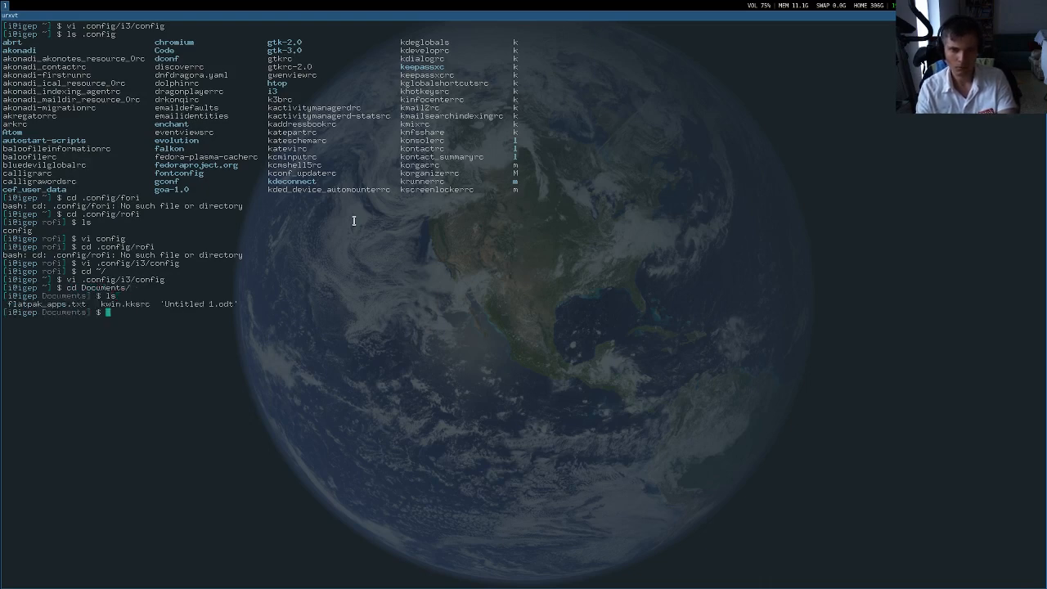
Open flatpak_apps.txt from the Documents directory in nano
type("nan")
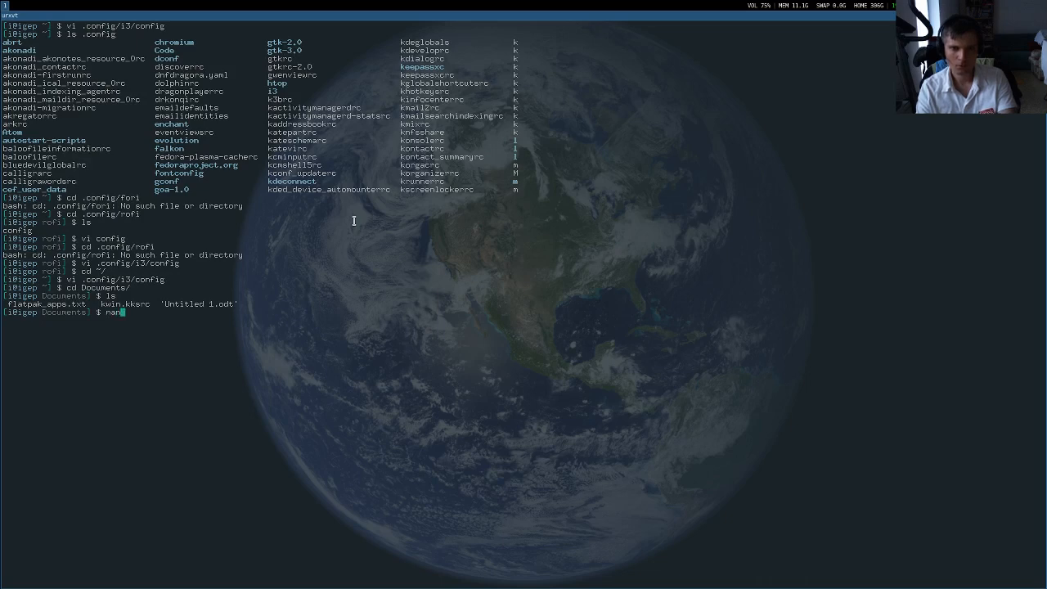
type("o js")
key("BackSpace")
key("BackSpace")
type("fla")
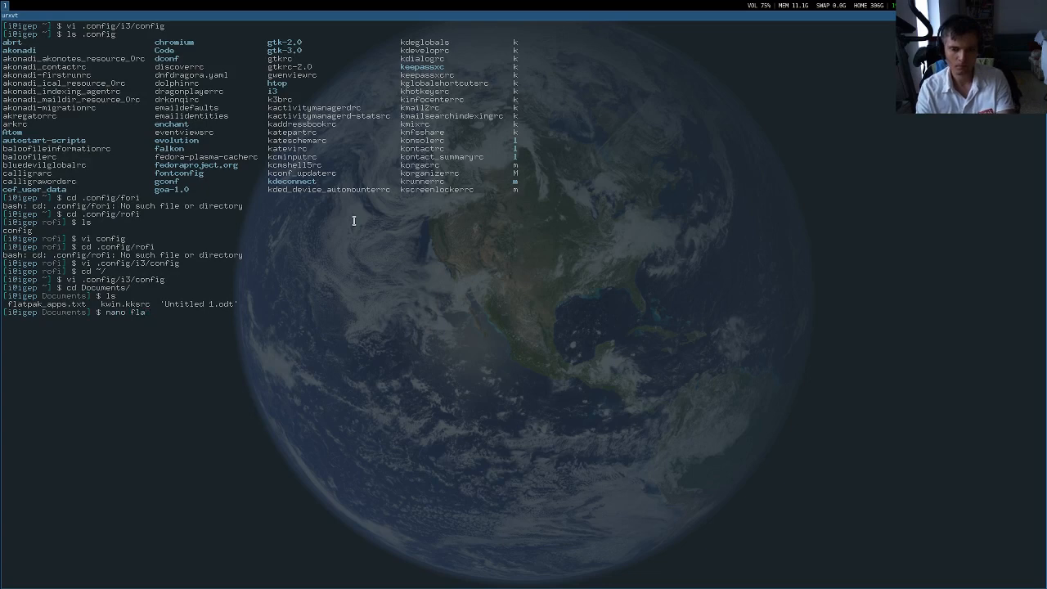
key("Tab")
key("Return")
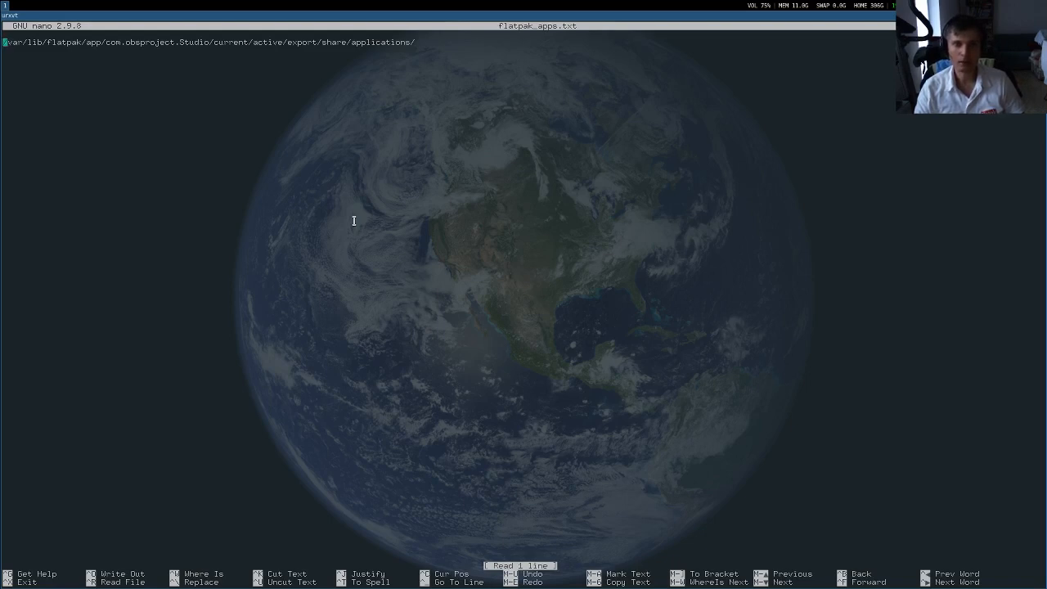
Examine the saved flatpak path through com.obsproject.Studio and current/active to the export/share/applications directory
key("Right")
key("Right")
key("Right")
key("Right")
key("Right")
key("Right")
key("Right")
key("Right")
key("Right")
key("Right")
key("Right")
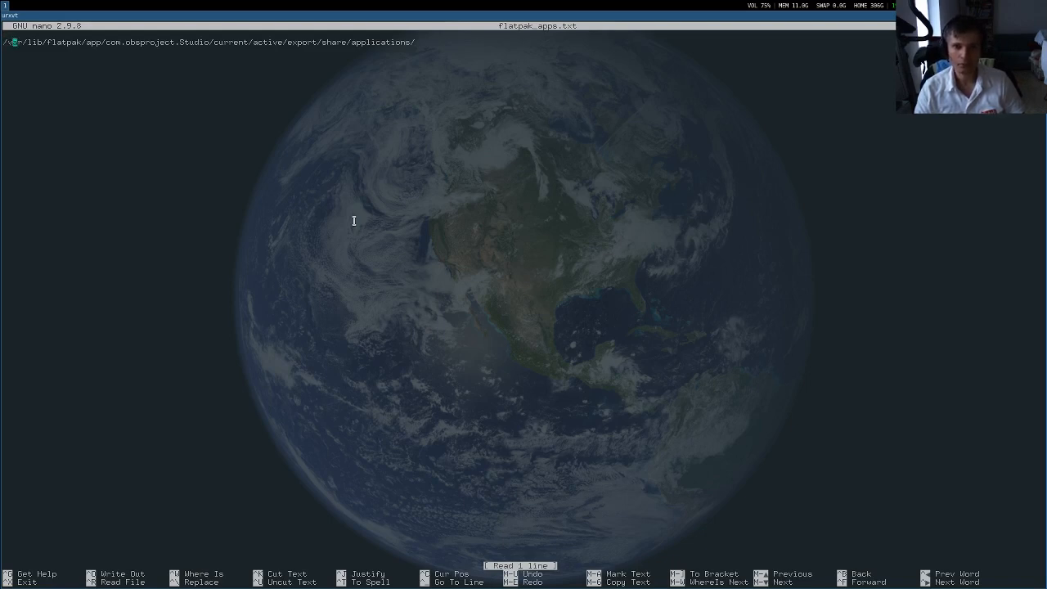
key("Right")
key("Right")
key("Right")
key("Right")
key("Right")
key("Right")
key("Right")
key("Right")
key("Right")
key("Right")
key("Right")
key("Right")
key("Right")
key("Right")
key("Right")
key("Right")
key("Right")
key("Right")
key("Right")
key("Right")
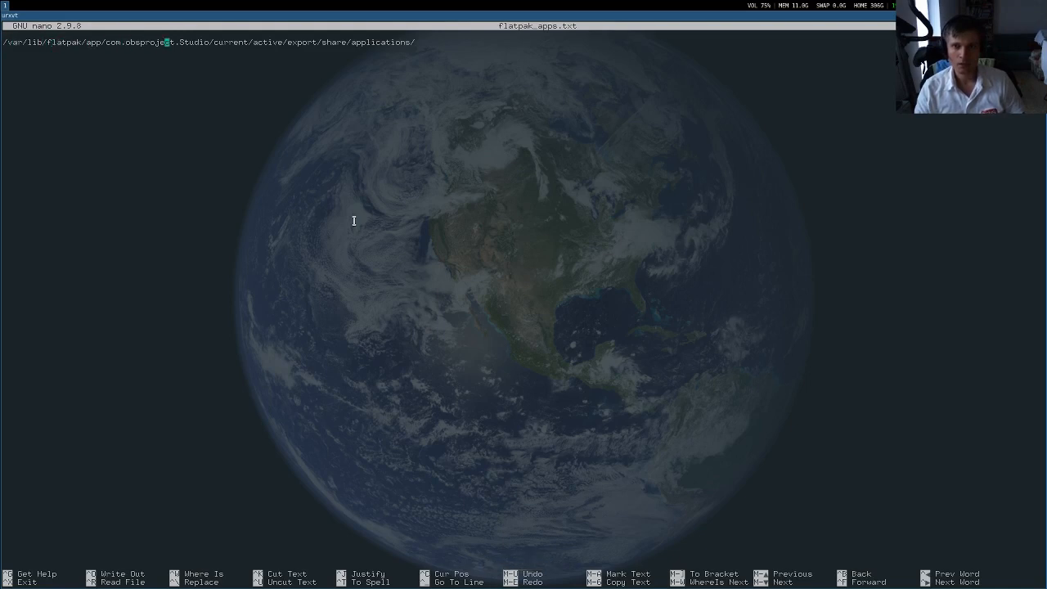
key("Right")
key("Right")
key("Right")
key("Right")
key("Right")
key("Right")
key("Right")
key("Right")
key("Right")
key("Right")
key("Right")
key("Right")
key("Right")
key("Right")
key("Right")
key("Right")
key("Right")
key("Right")
key("Right")
key("Right")
key("Left")
key("Left")
key("Left")
key("Left")
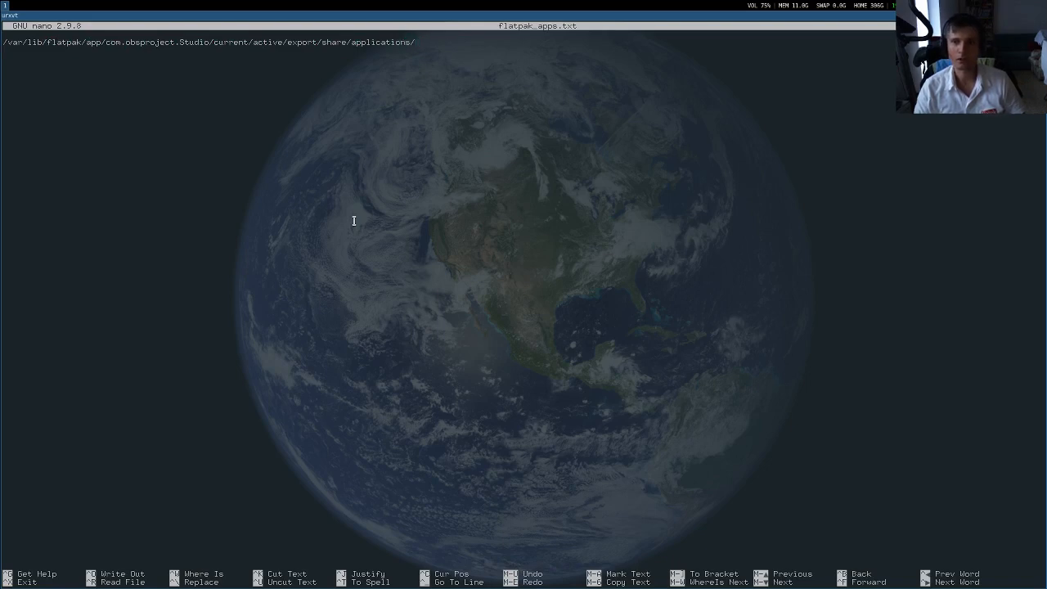
key("Right")
key("Right")
key("Right")
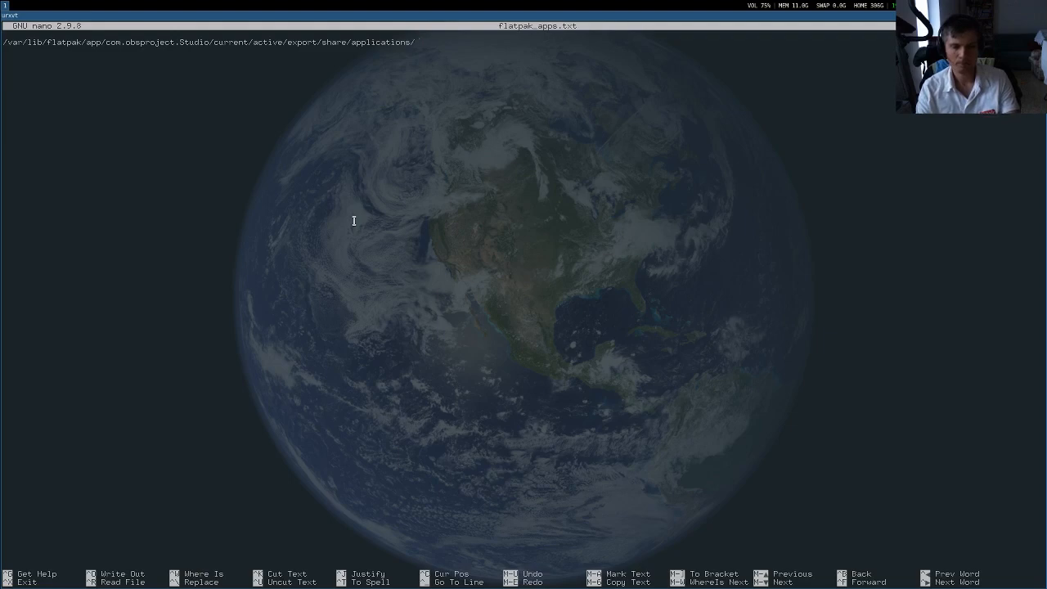
Exit nano and close the terminal window
key("ctrl+x")
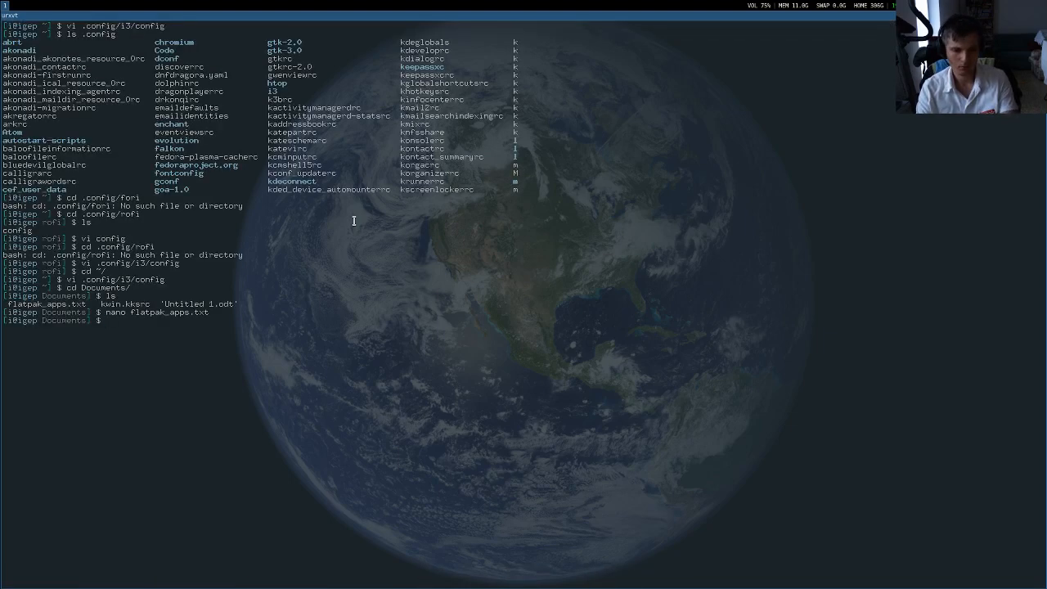
key("super+shift+q")
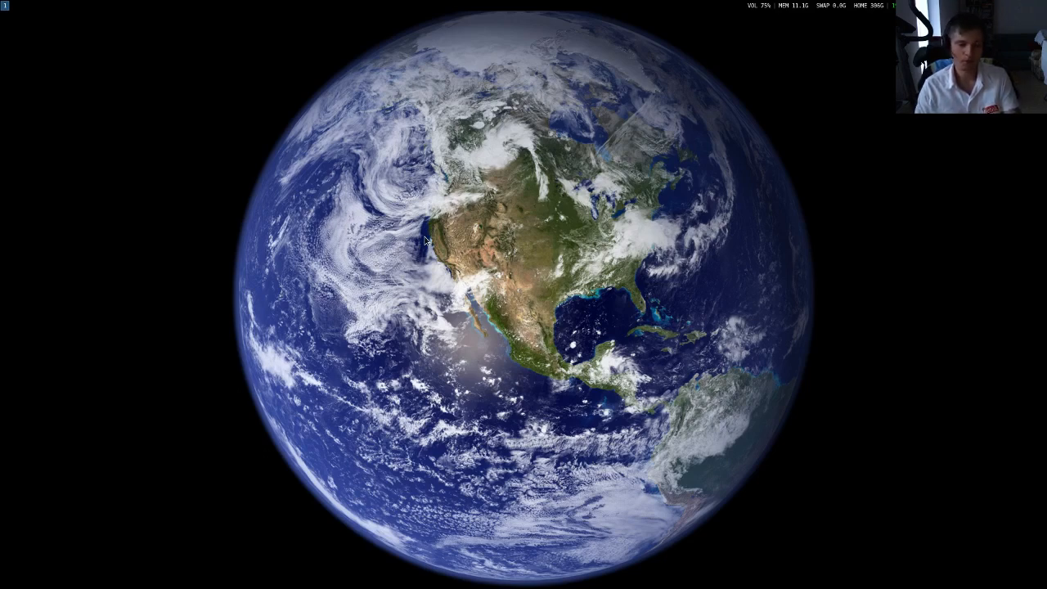
Open two terminals side by side and close the left one
key("super+Return")
key("super+Return")
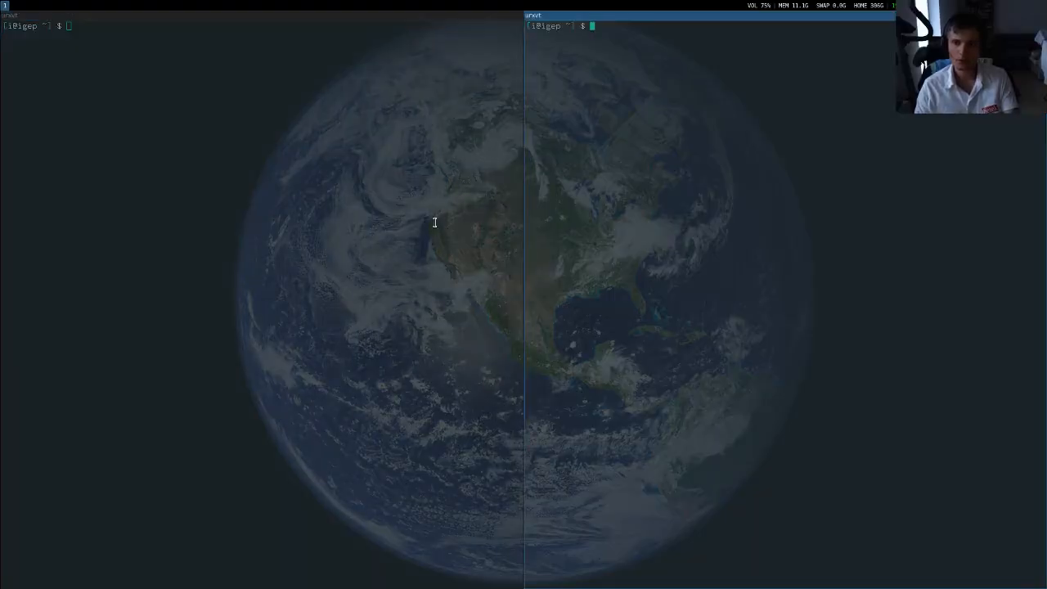
mouse_move(413, 202)
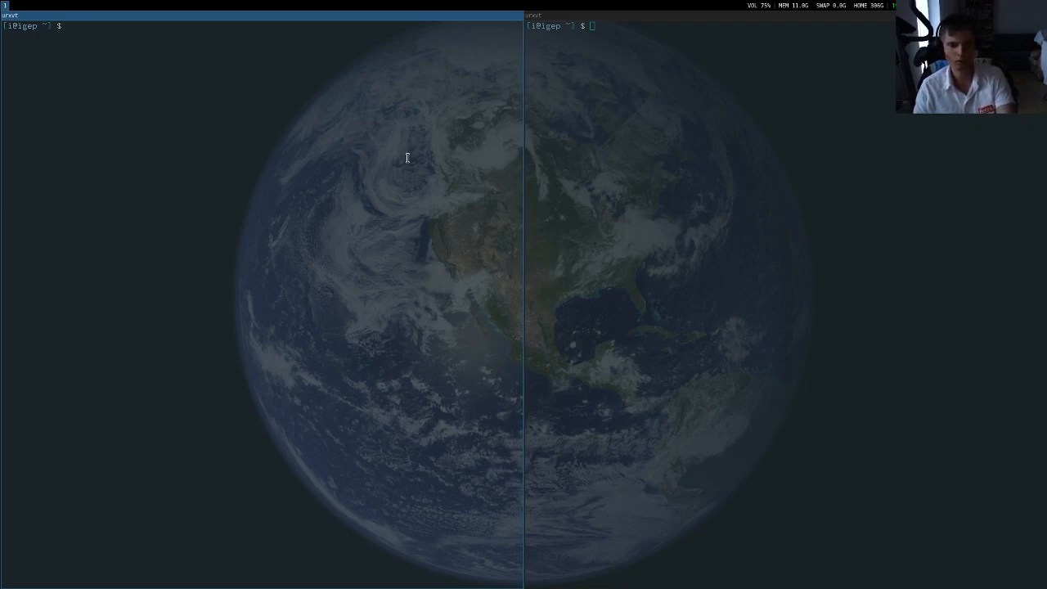
key("super+shift+q")
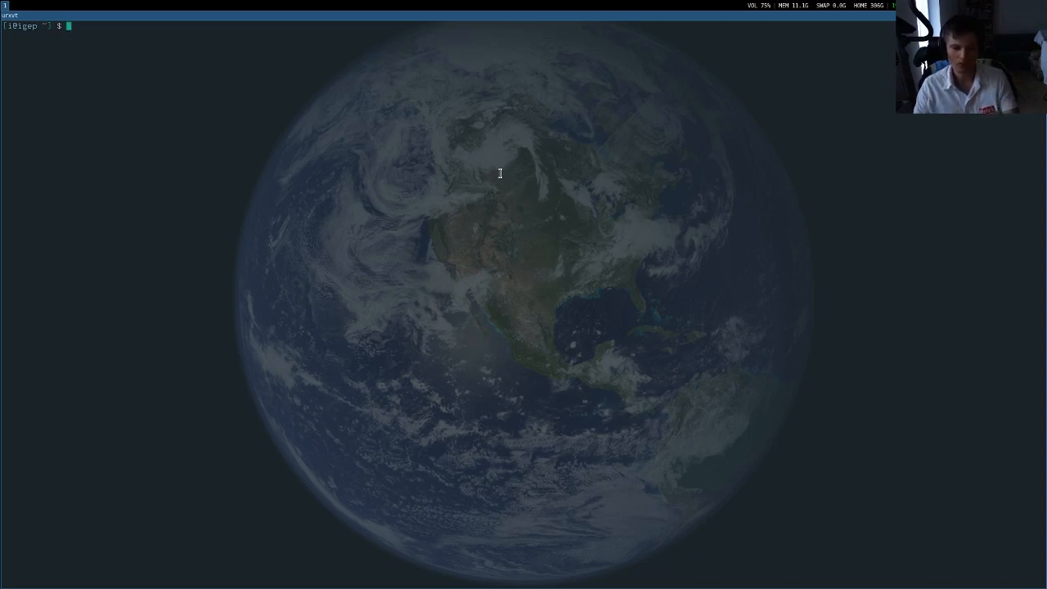
Open five more terminals and tile them all in a grid of three columns and two rows
key("super+Return")
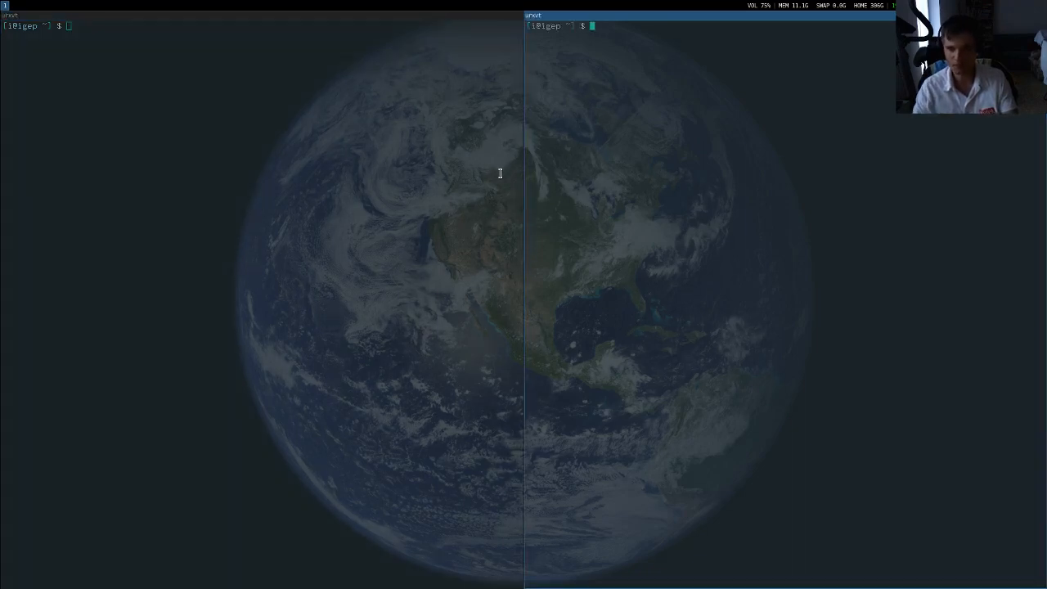
key("super+Return")
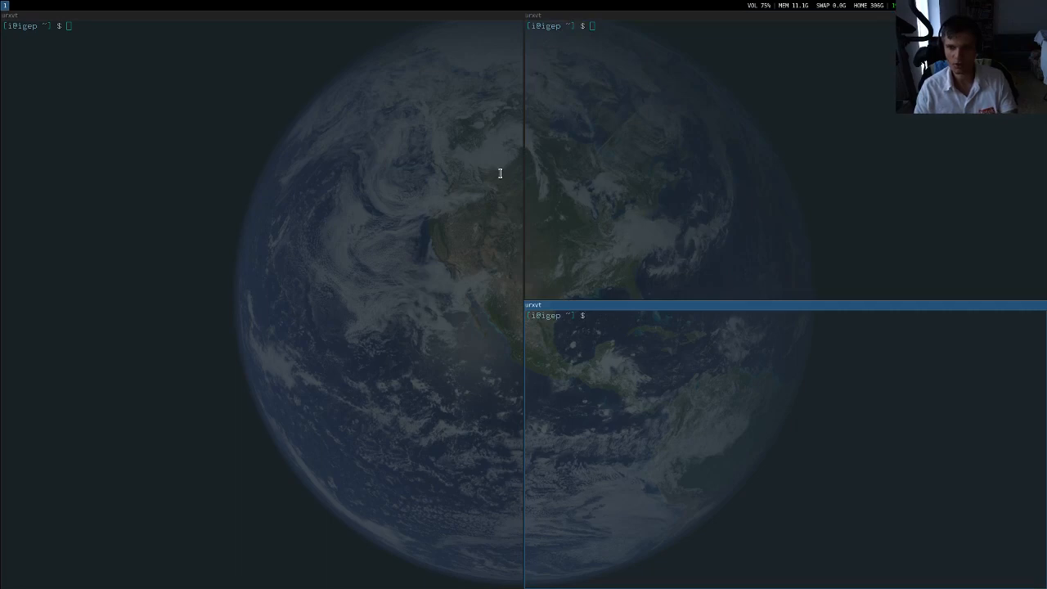
type("n")
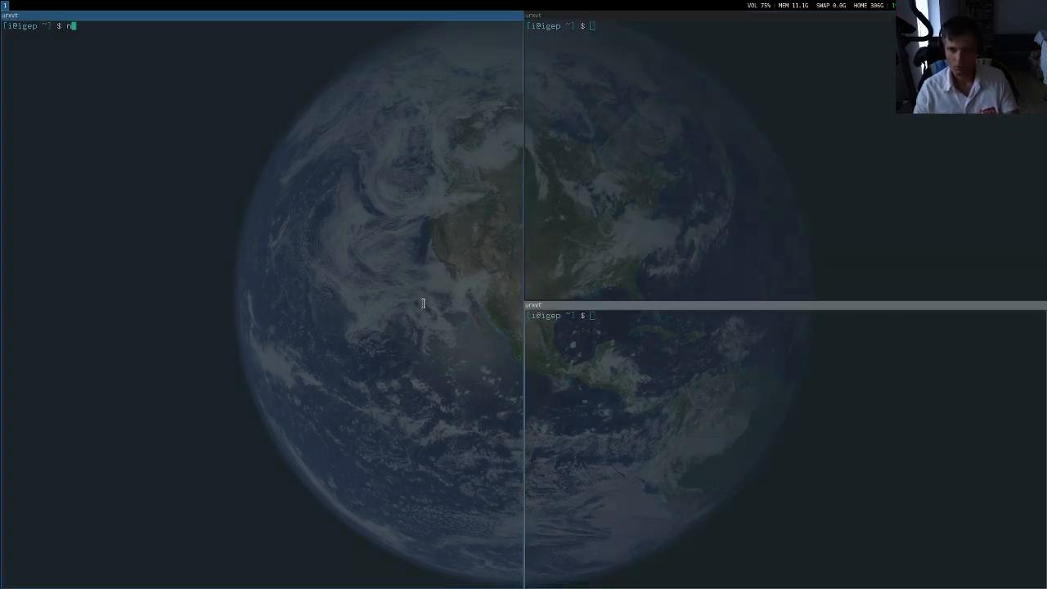
key("super+Return")
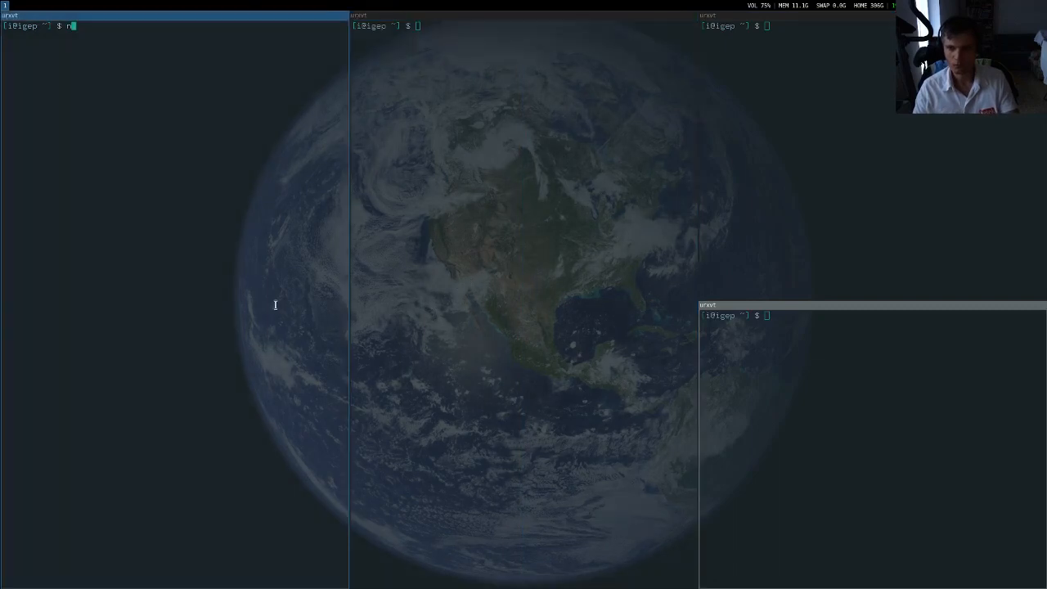
key("super+Return")
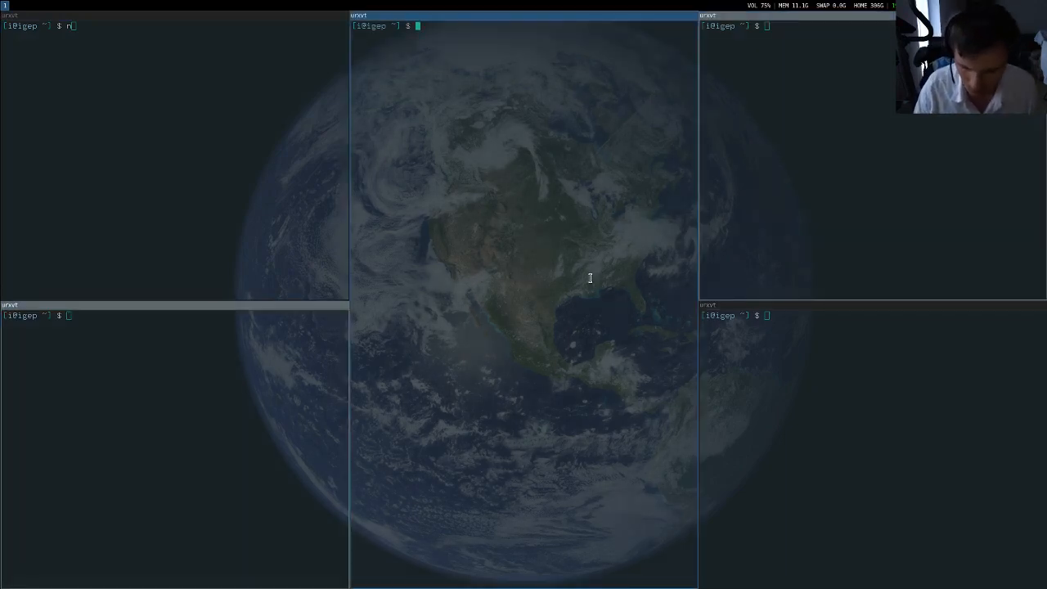
key("super+Return")
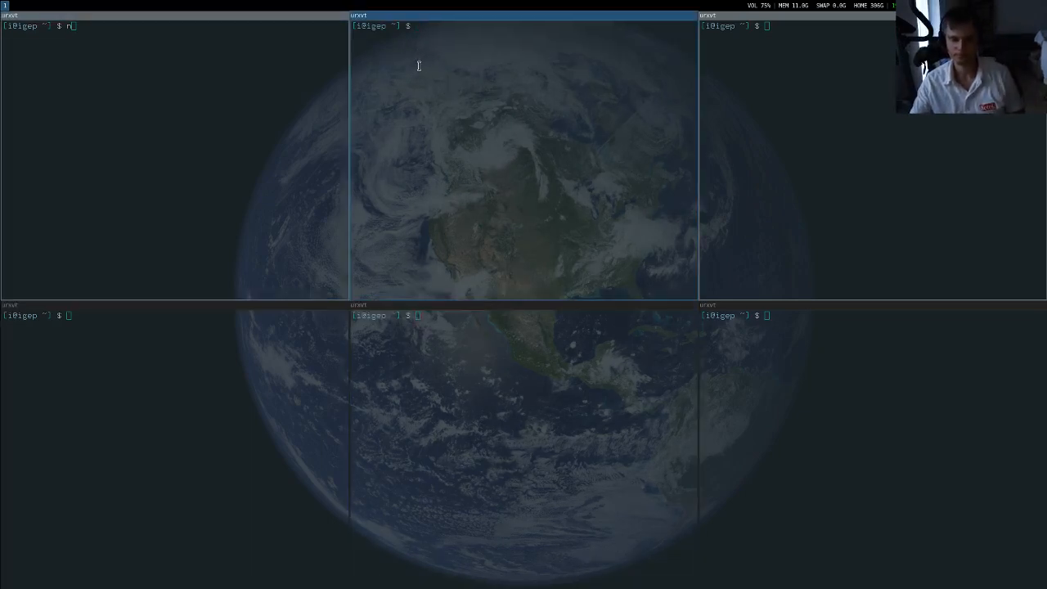
Run neofetch in the upper middle terminal and close the lower terminals in the middle and left columns
type("neofetch")
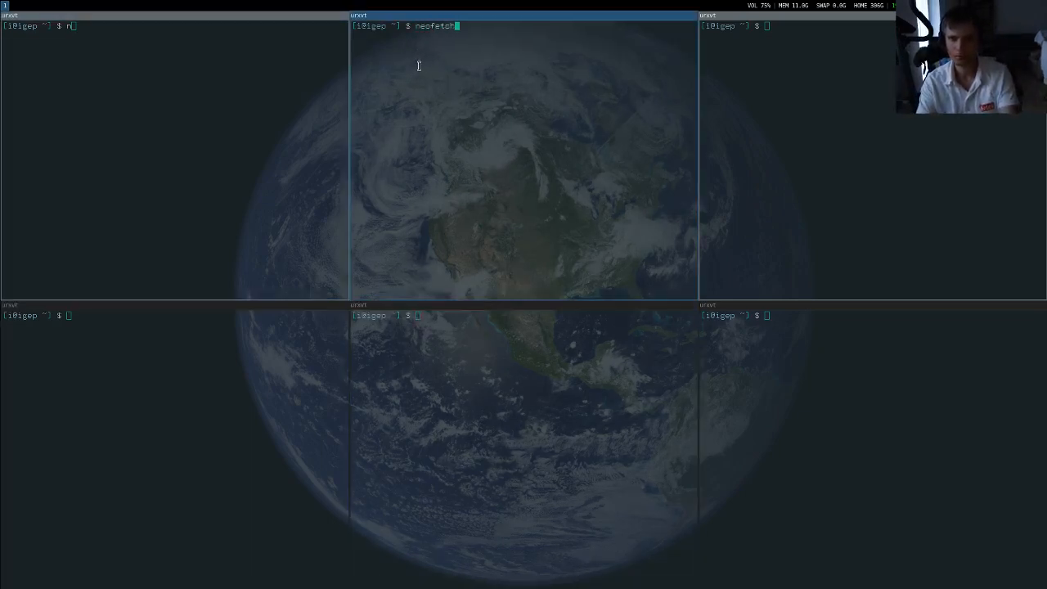
key("Return")
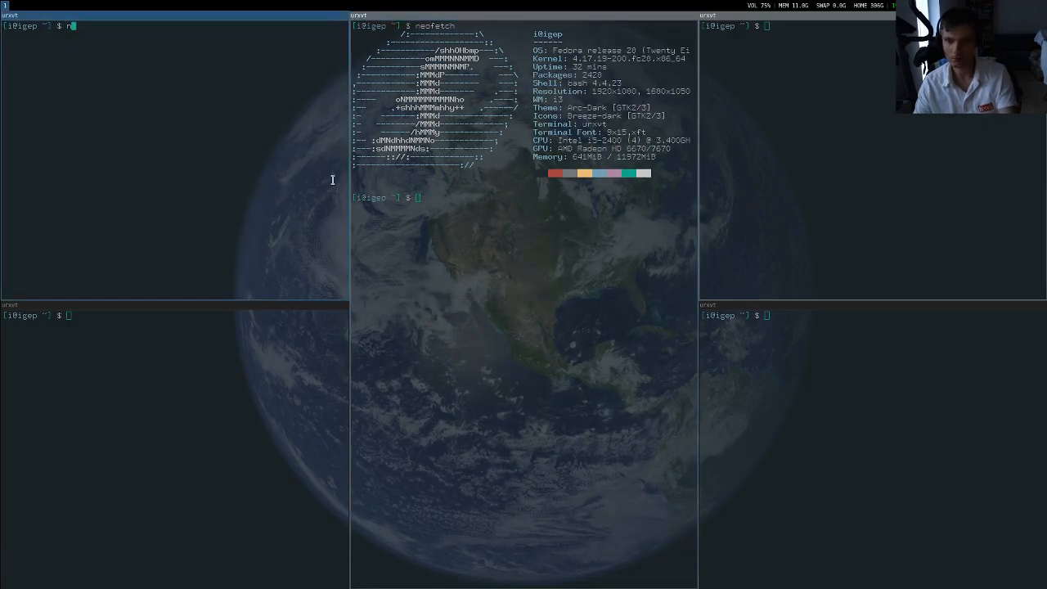
key("super+shift+q")
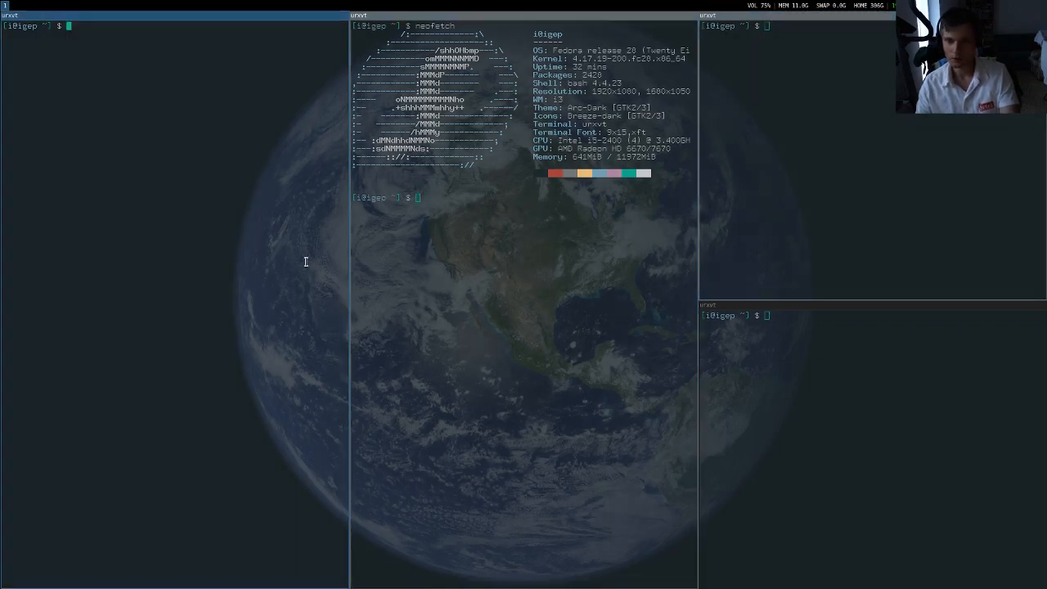
Move the window focus across to the right column, down and up its two terminals, and back to the left terminal
key("super+Right")
key("super+Right")
key("super+Down")
key("super+Up")
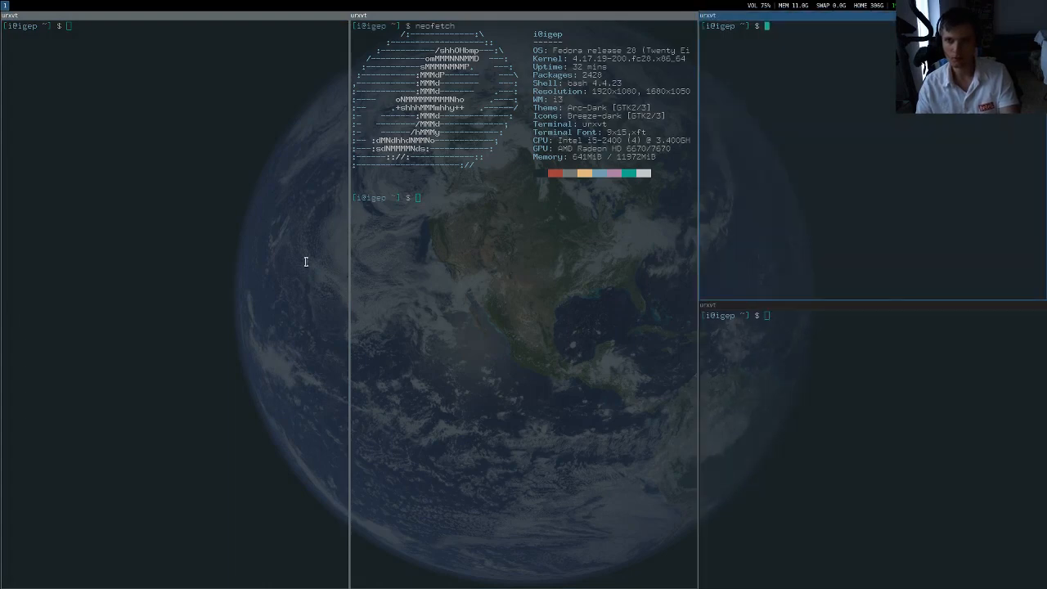
key("super+Left")
key("super+Left")
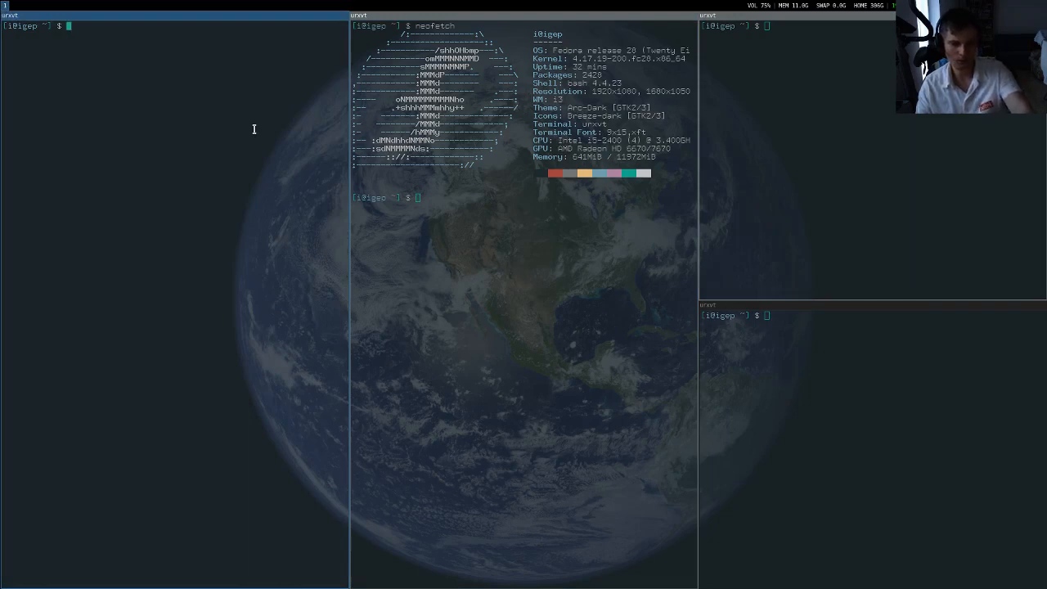
Switch to workspace 3 and close the Waterfox browser window there
key("super+3")
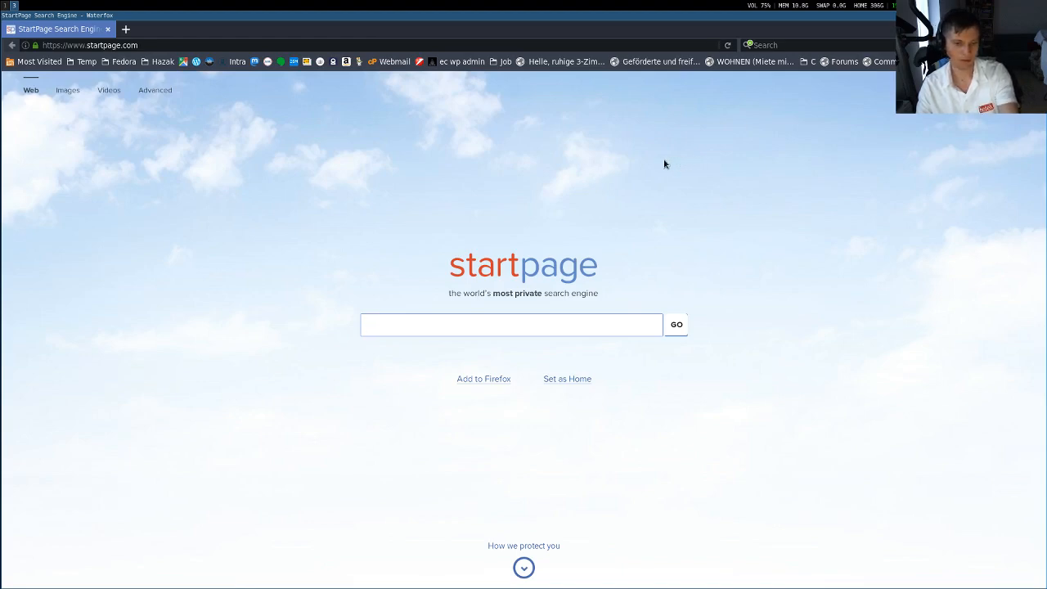
key("super+shift+q")
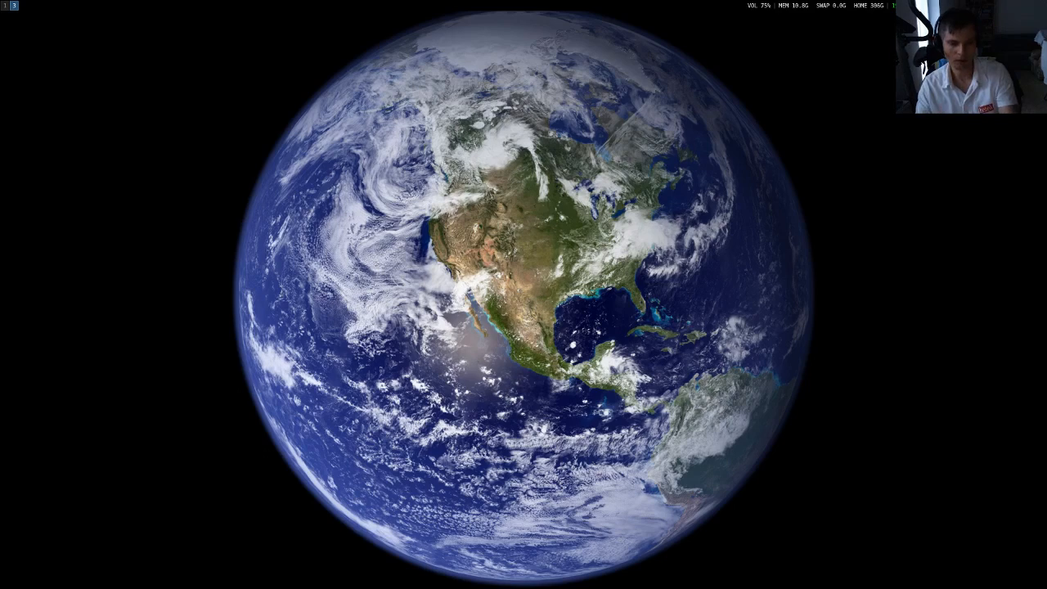